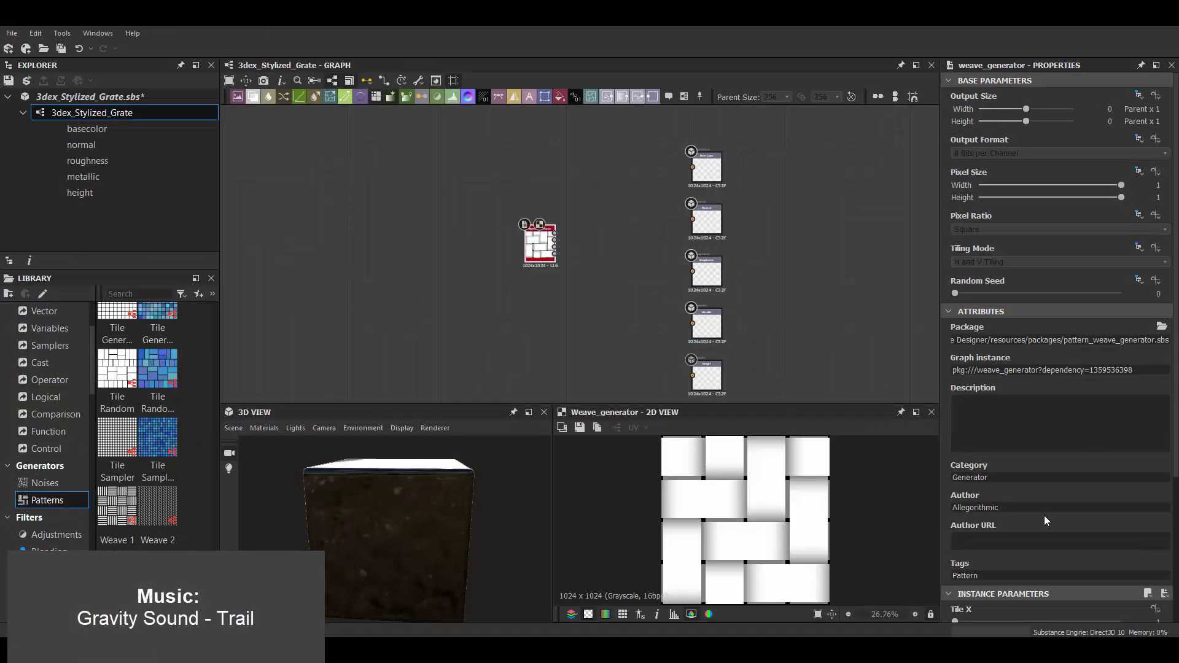
- Set the Weave Generator's Gap Y to 1 and Shape to 0 for a plain bar grid
scroll(1044, 514, down, 5)
drag(977, 561, 1121, 561)
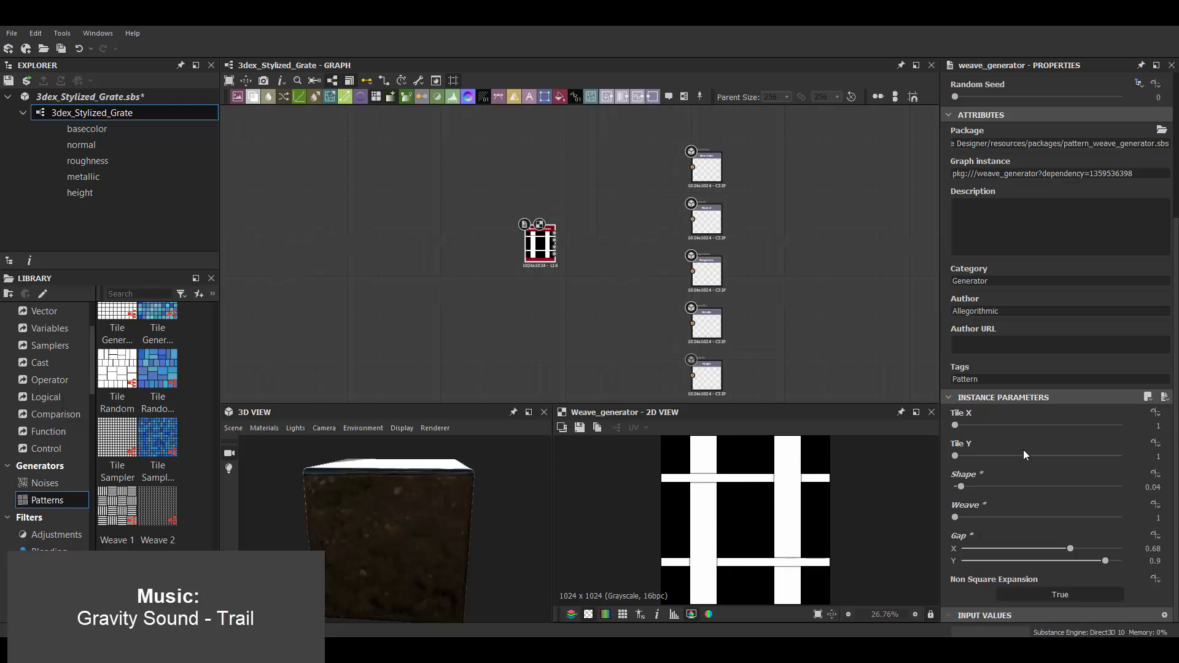
drag(962, 488, 955, 487)
- Add a Shape Mapper on the grid: Polygon, Pattern Amount 3, Segments 4, Radius 0.54, Width 0.42
scroll(606, 220, up, 3)
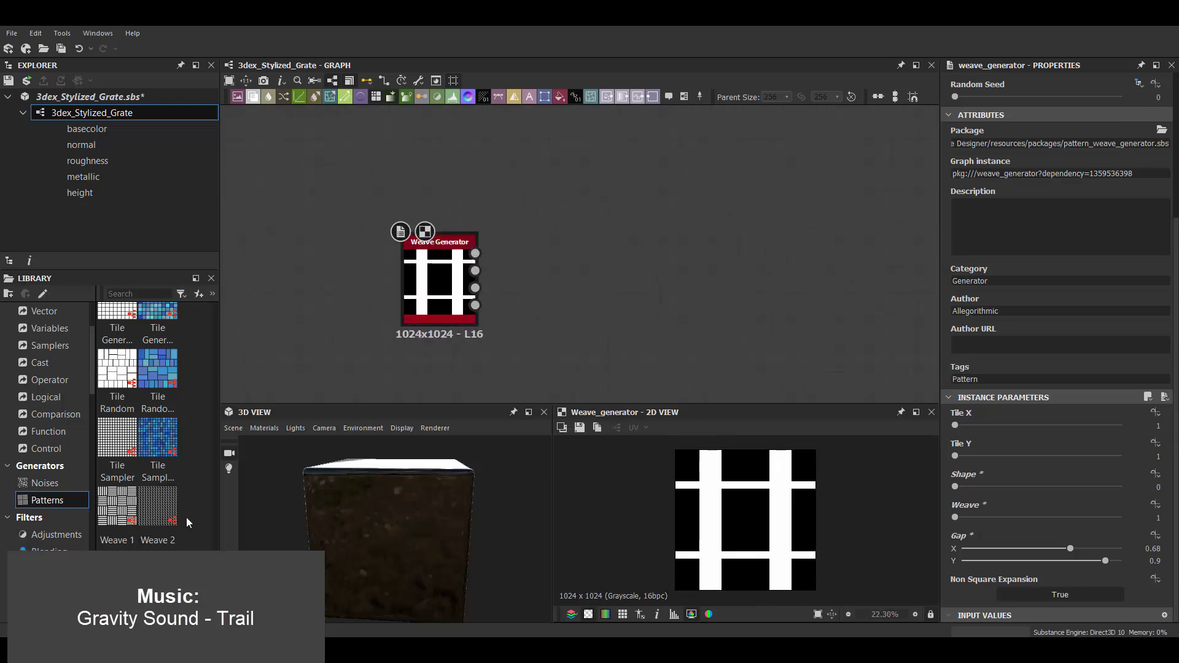
scroll(184, 522, up, 3)
scroll(158, 429, up, 3)
scroll(158, 430, up, 2)
drag(158, 377, 615, 282)
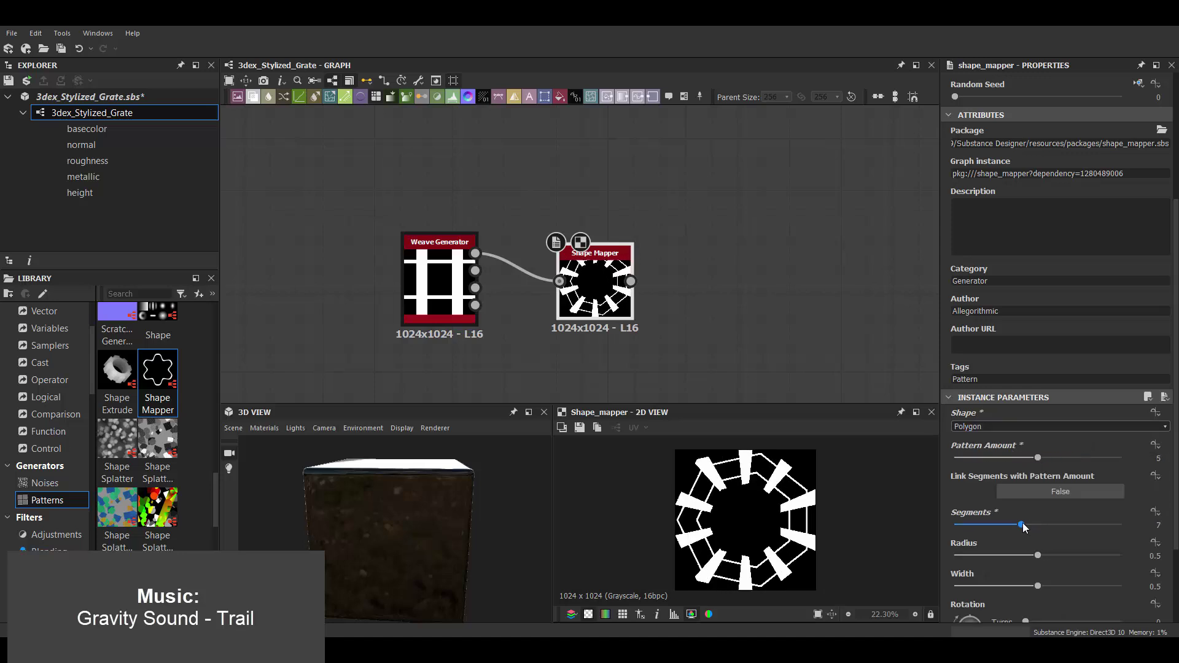
scroll(1004, 462, down, 2)
mouse_move(1038, 481)
mouse_down()
mouse_move(1022, 482)
mouse_move(1024, 513)
mouse_up()
scroll(1026, 505, down, 1)
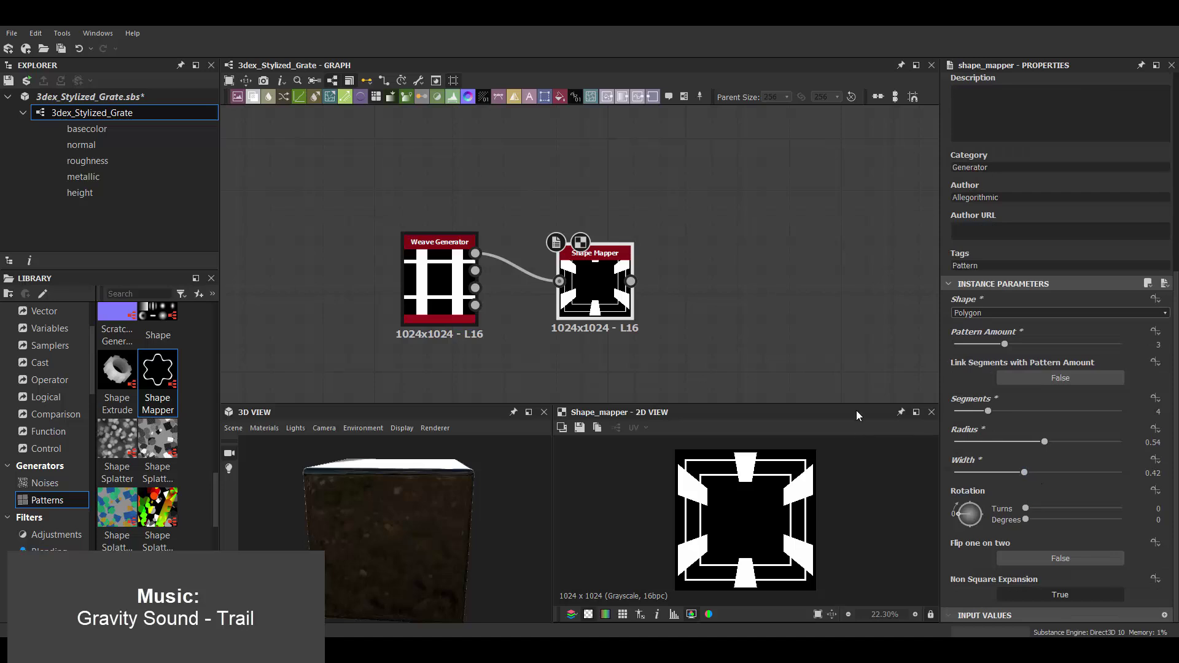
scroll(593, 252, down, 3)
scroll(608, 245, up, 2)
- Replace Polygon 1 with a four-sided Polygon 2 node
scroll(138, 479, up, 3)
drag(117, 574, 508, 194)
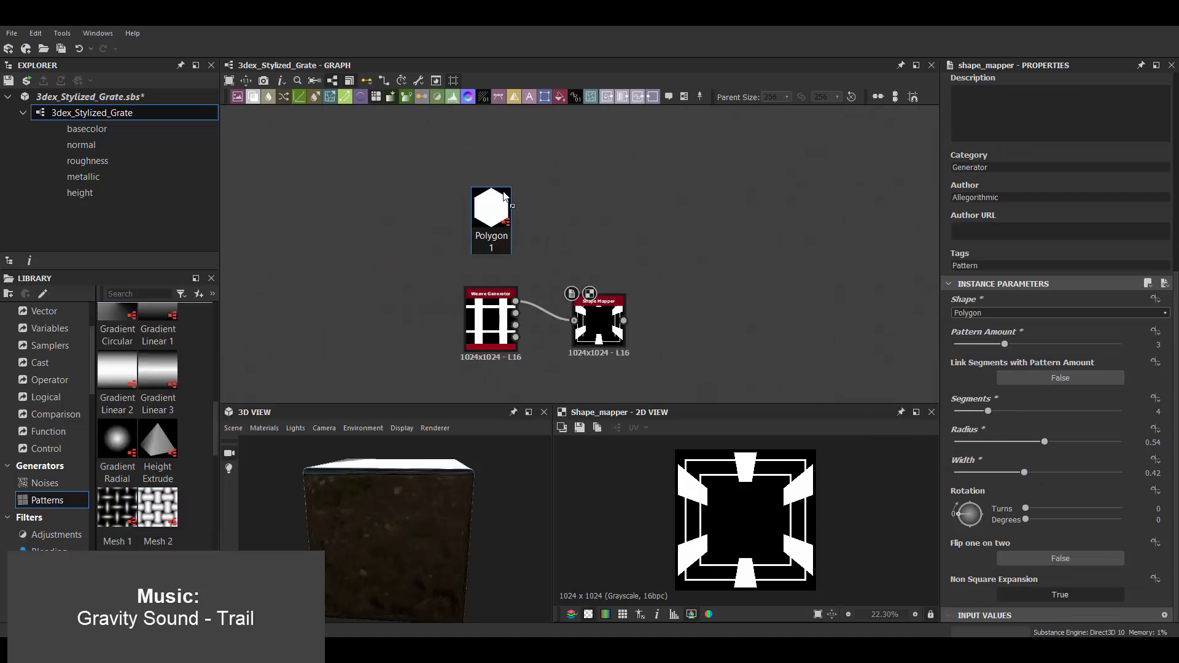
key(Delete)
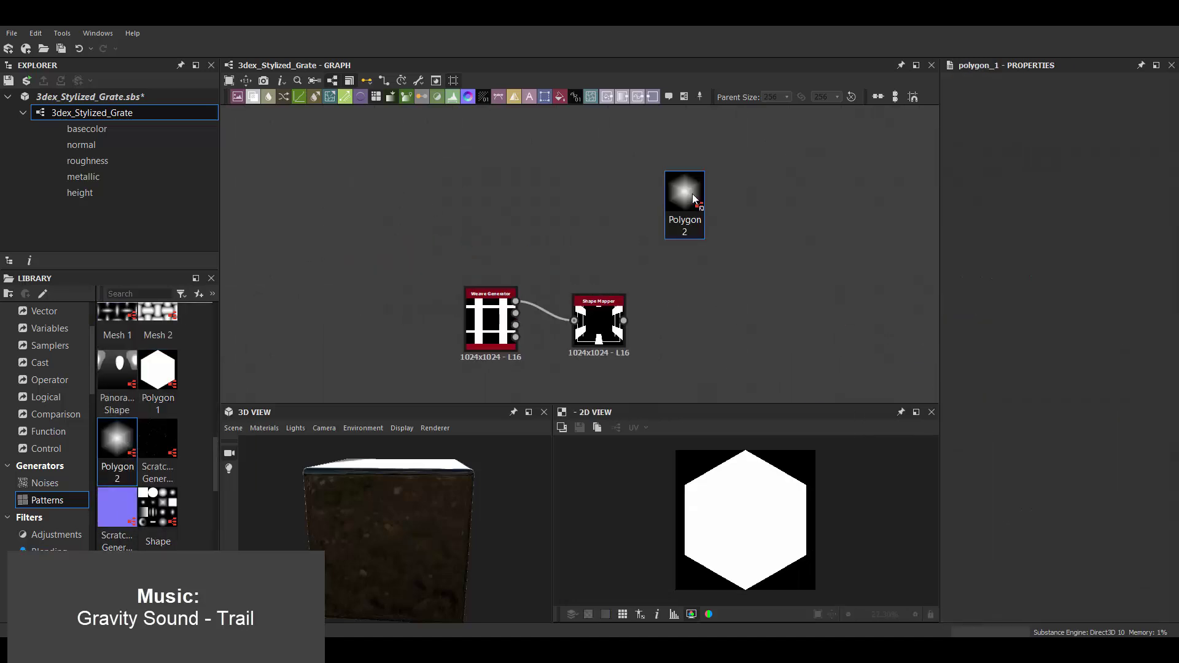
drag(694, 198, 521, 193)
drag(975, 477, 960, 477)
scroll(1069, 506, down, 3)
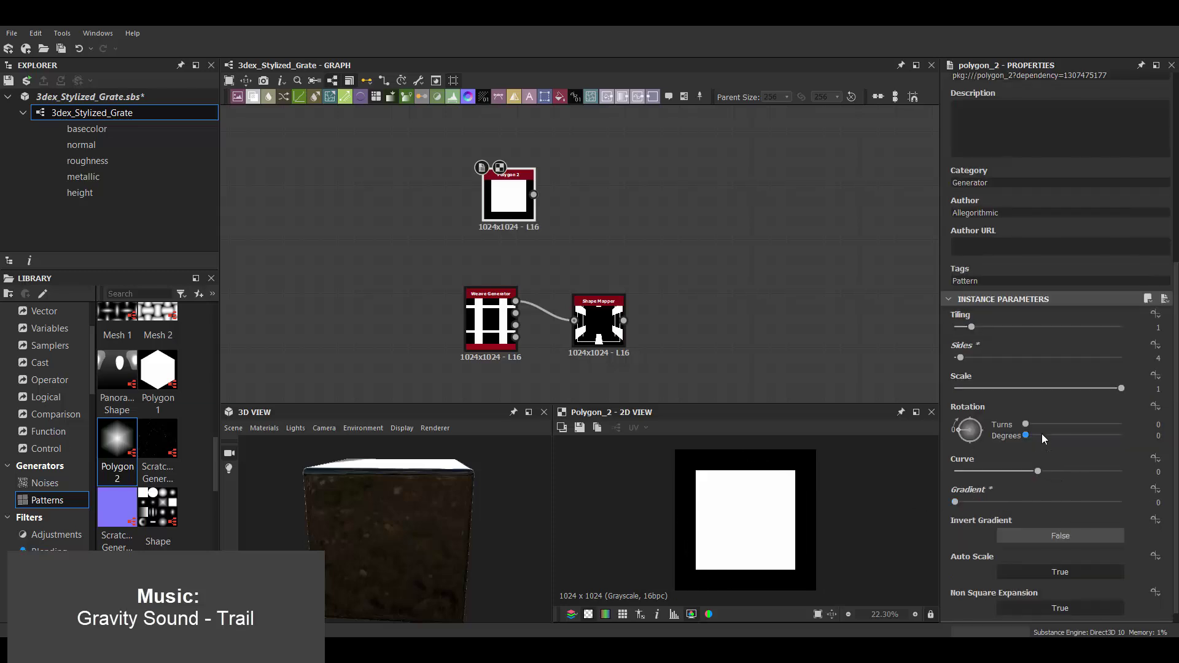
- Add an Invert Grayscale after Polygon 2 and a Bevel (Distance 0.03) after Shape Mapper
drag(534, 194, 521, 229)
click(639, 337)
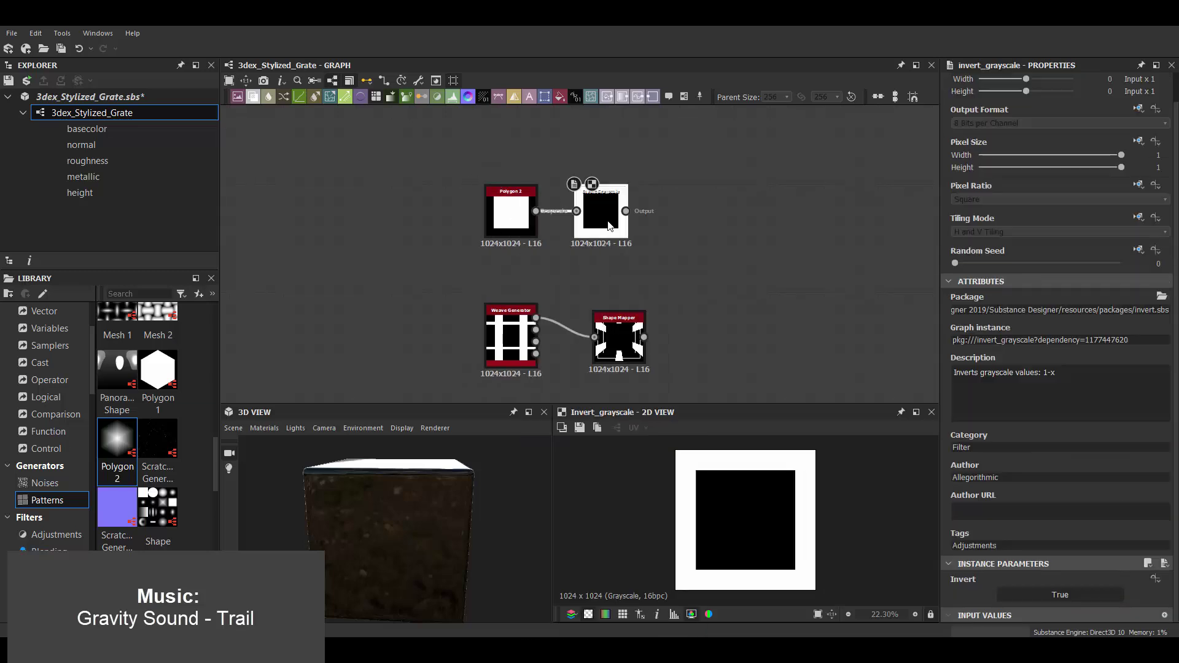
scroll(643, 275, up, 2)
click(556, 337)
drag(587, 336, 604, 353)
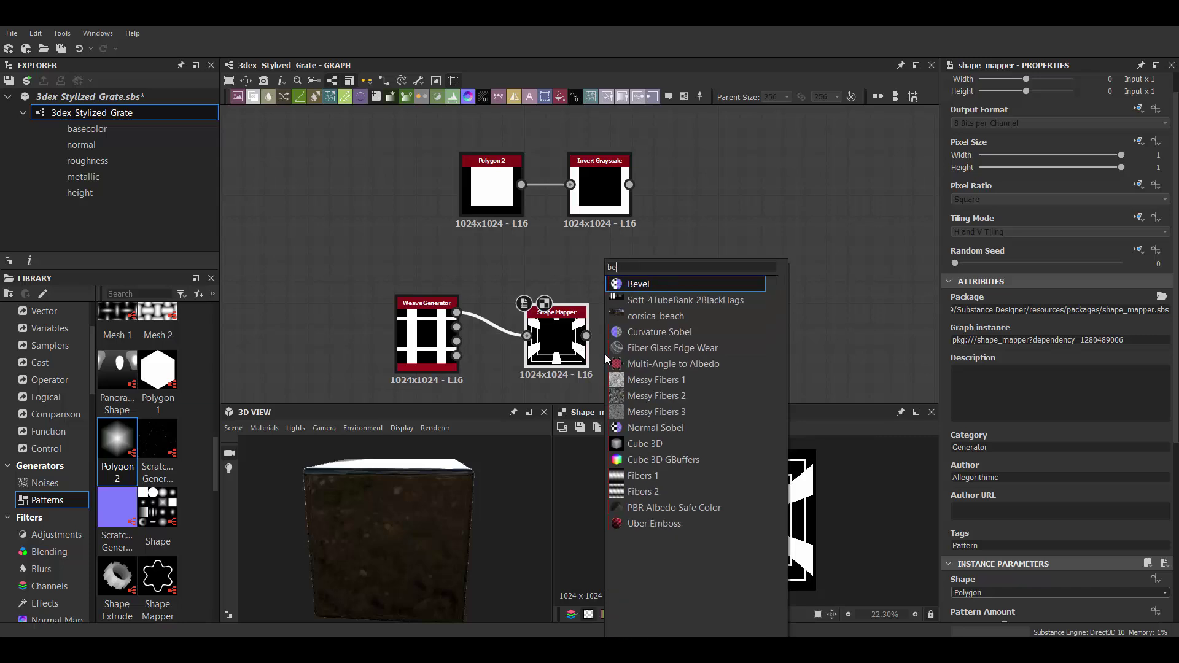
click(632, 281)
drag(1079, 591, 1040, 591)
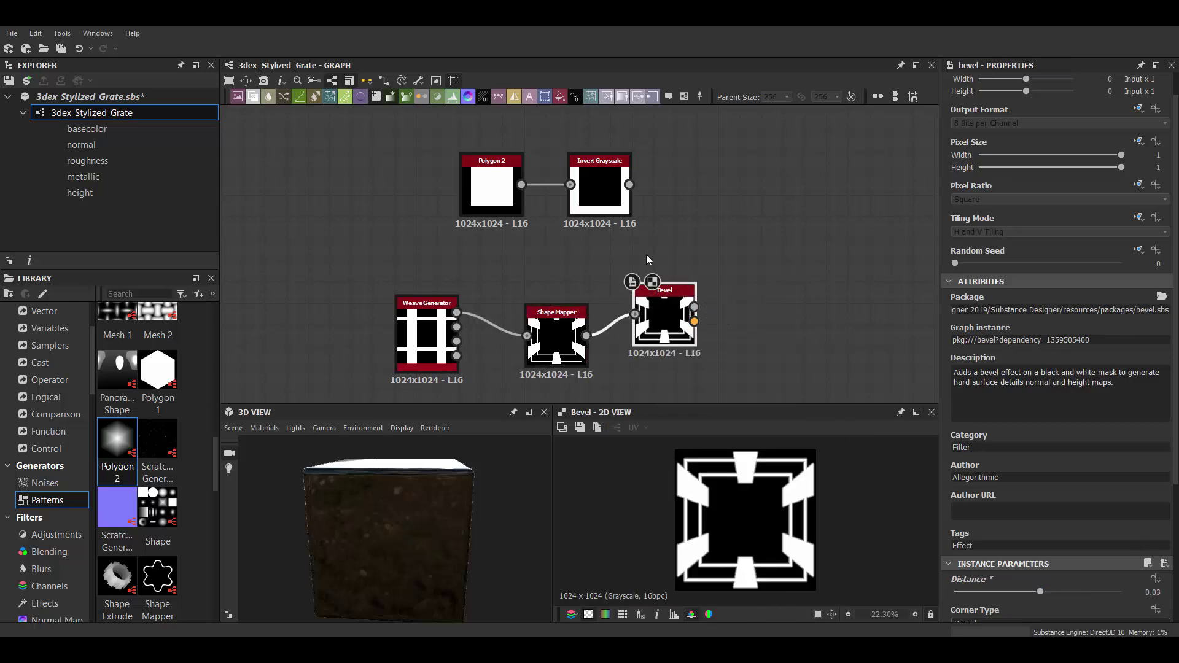
- Add a Histogram Range after Bevel and a Blend set to Max (Lighten)
key(space)
text(his)
key(Return)
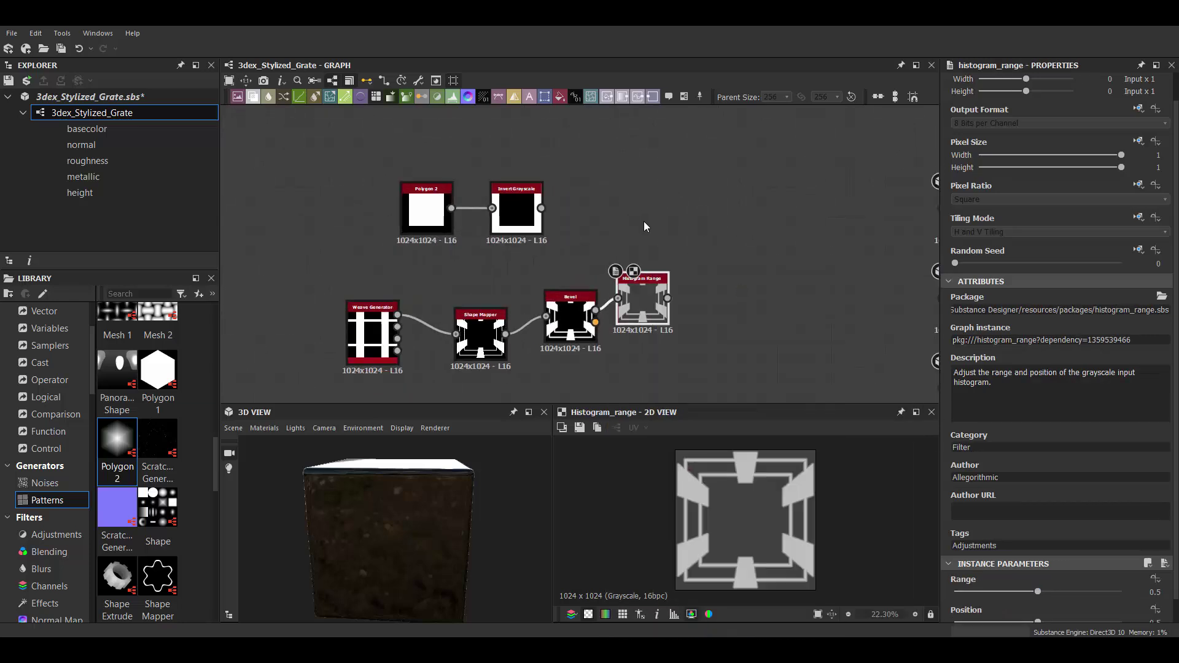
key(alt+b)
click(1113, 372)
click(1003, 403)
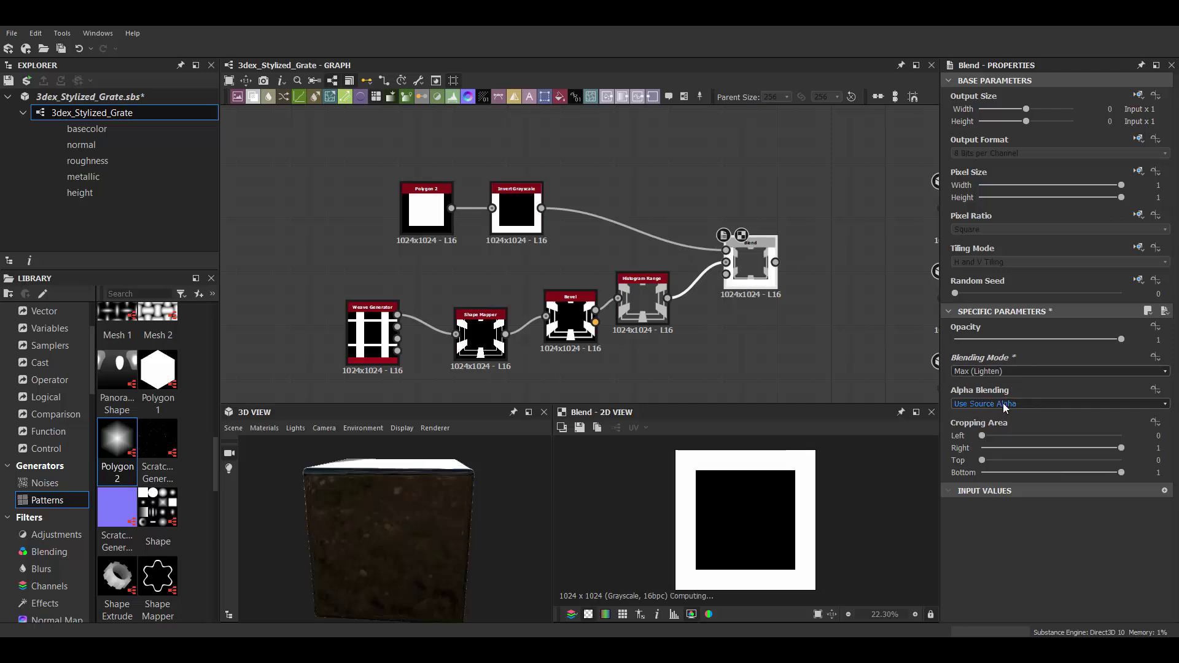
- Adjust Polygon 2 and add a Normal node fed by the Blend
scroll(466, 194, up, 2)
click(409, 215)
scroll(1043, 491, down, 1)
drag(955, 576, 971, 577)
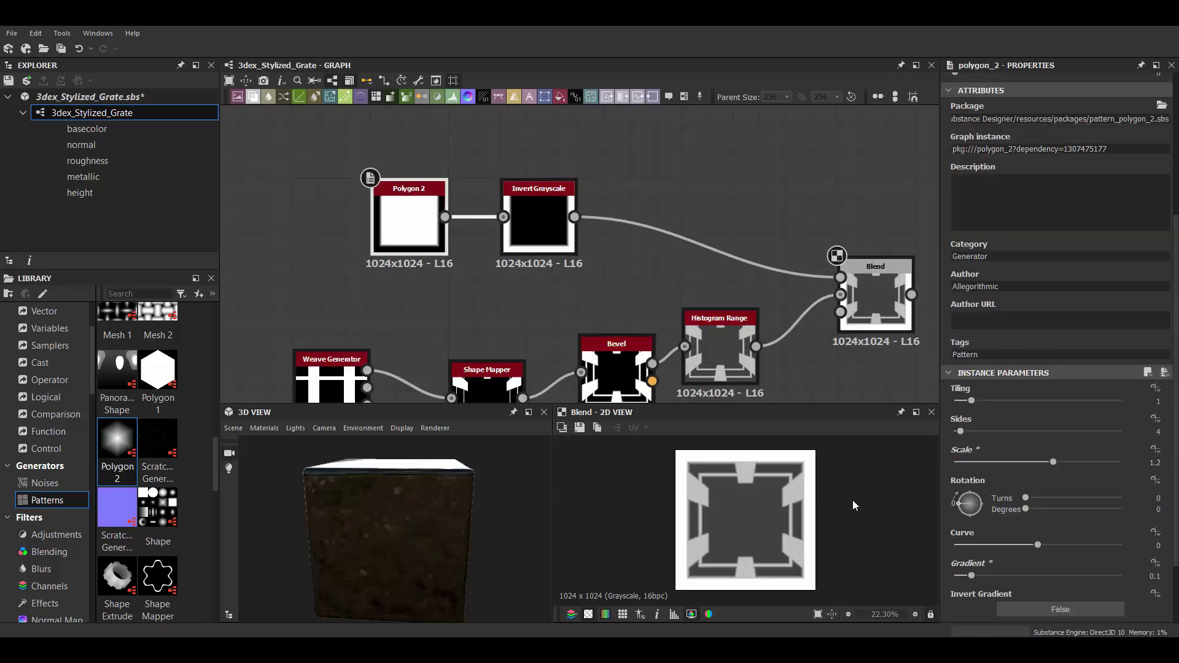
scroll(732, 238, down, 3)
drag(696, 248, 732, 264)
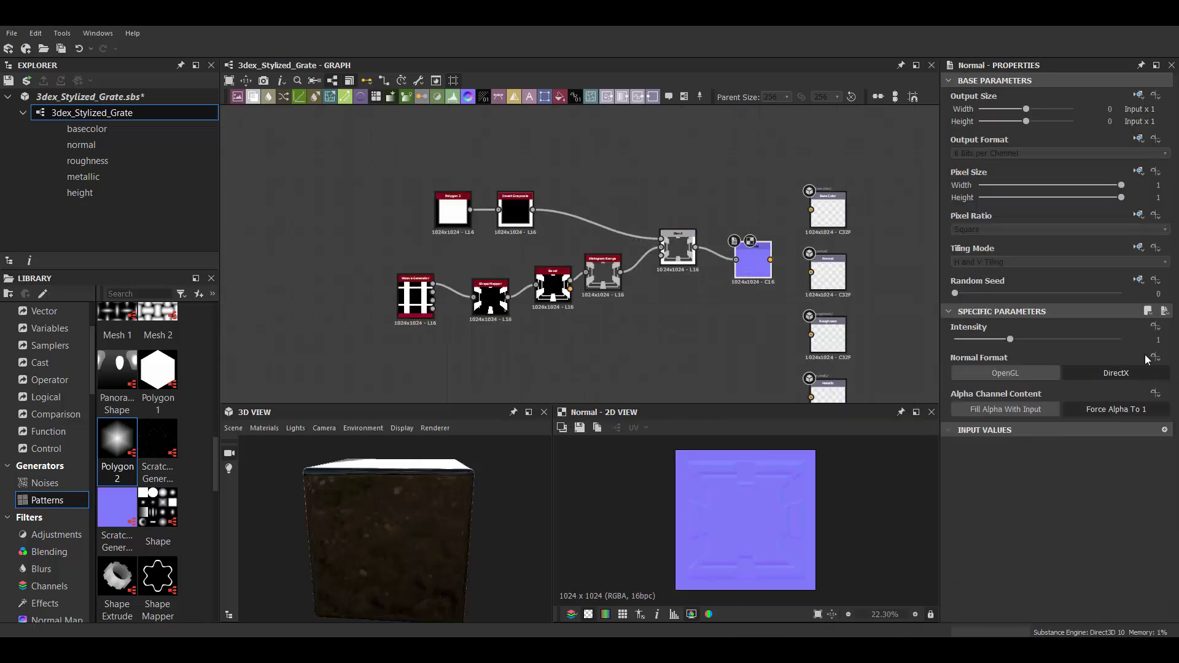
- Wire Normal into the normal output and connect a Uniform Color to metallic
drag(384, 519, 448, 490)
scroll(798, 180, down, 2)
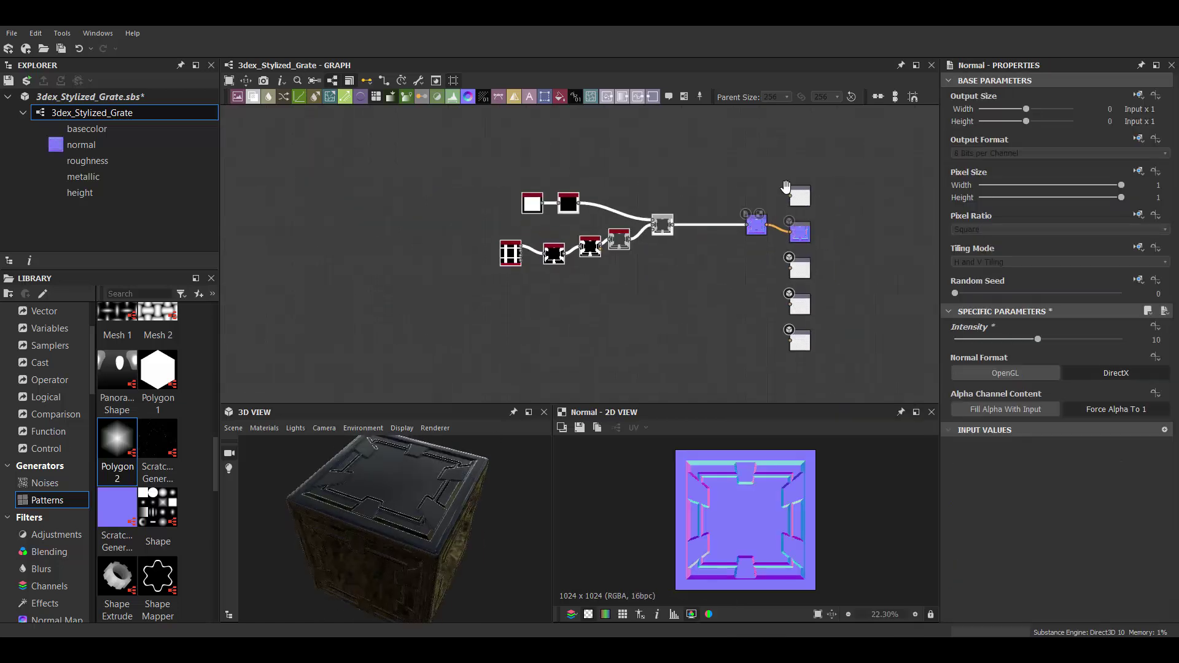
scroll(797, 245, up, 2)
key(space)
click(797, 289)
scroll(784, 259, up, 1)
middle_drag(784, 259, 776, 302)
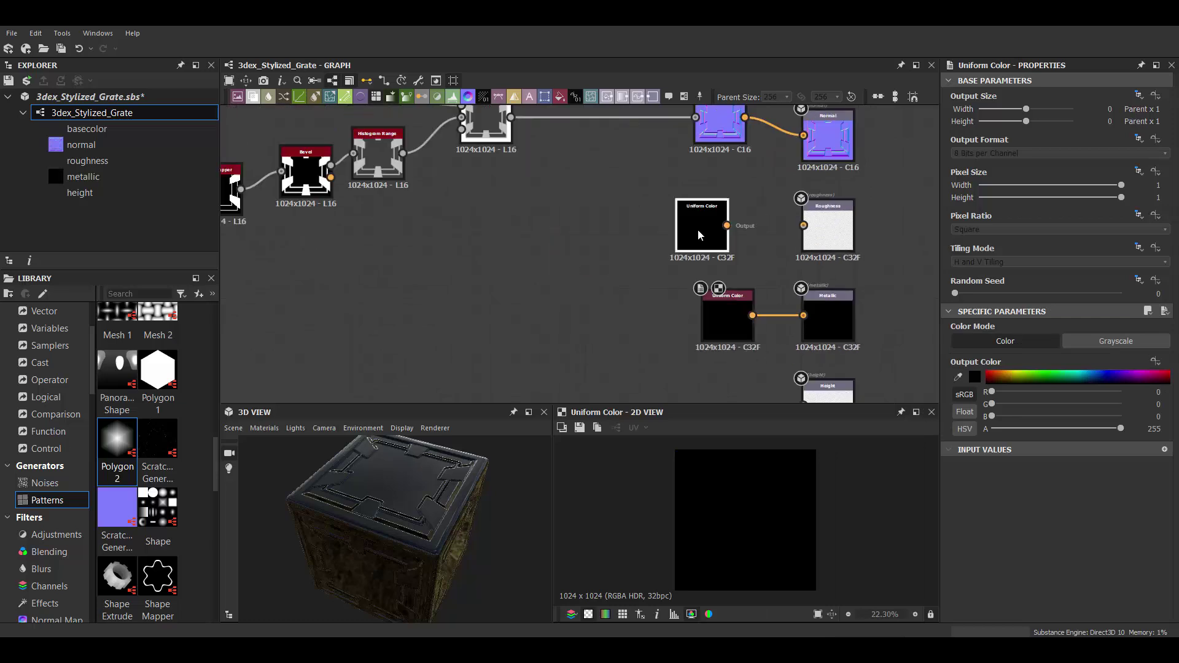
- Make both Uniform Colors grayscale: near-white for metallic, grey for roughness
click(1116, 341)
click(727, 314)
click(1116, 341)
click(1113, 391)
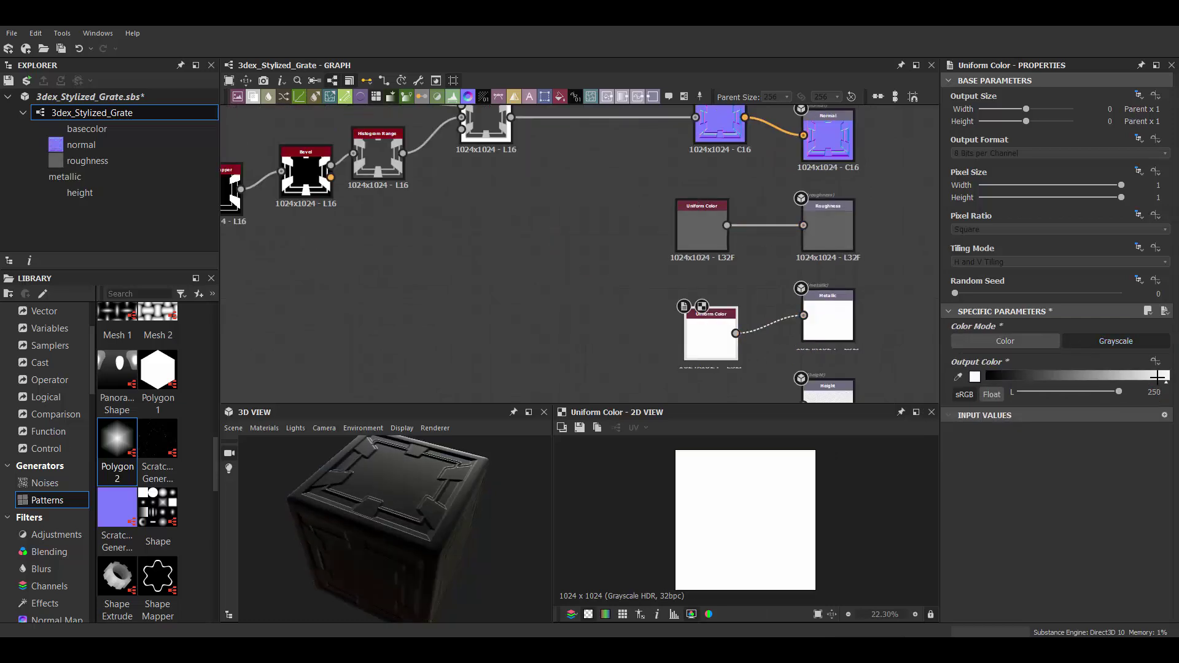
middle_drag(711, 104, 751, 222)
- Feed a Curvature Smooth from the normal into the base color output
key(space)
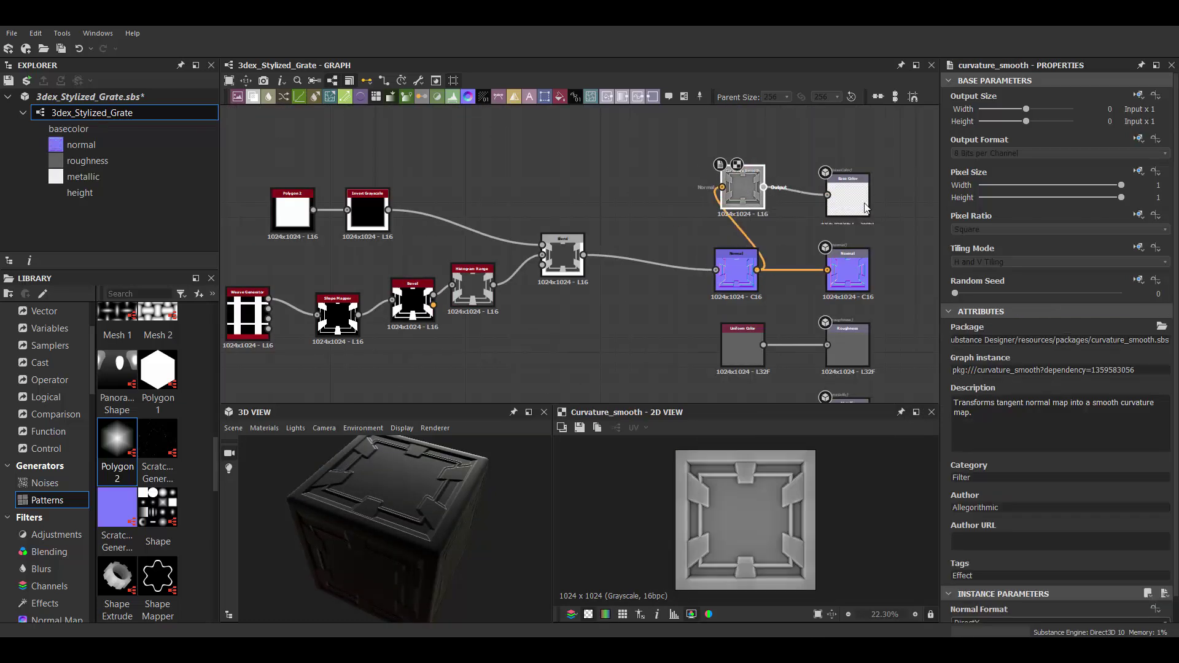
mouse_move(356, 491)
mouse_down()
mouse_move(384, 477)
mouse_move(392, 454)
mouse_up()
middle_drag(637, 283, 683, 266)
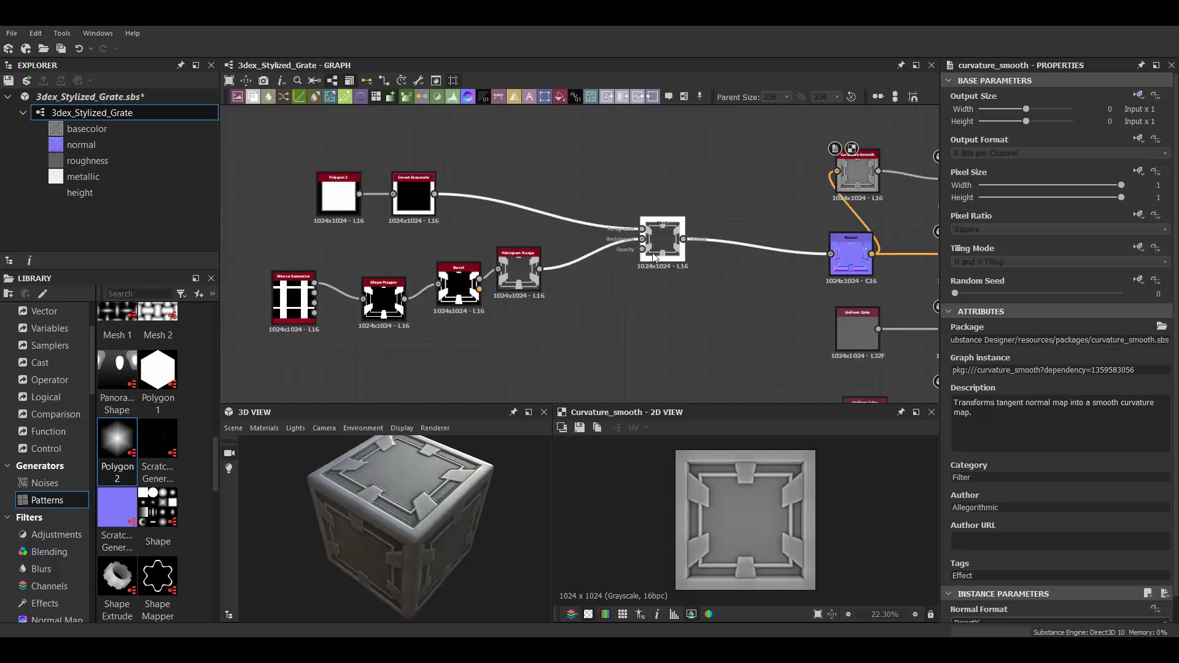
- Insert a Tile Sampler between Blend and Normal using node search 'tile sa'
key(space)
text(tile sa)
click(738, 284)
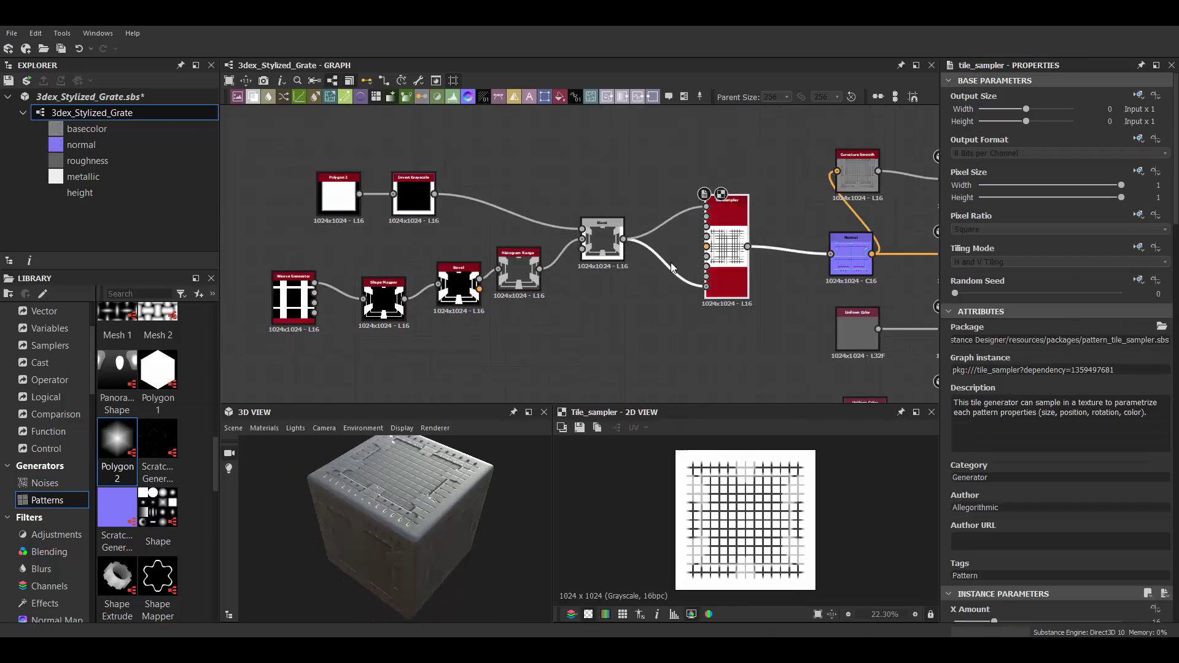
- Set Tile Sampler X and Y Amount to 3 with Pattern Input as the pattern
scroll(988, 430, down, 3)
mouse_move(993, 437)
mouse_down()
mouse_move(962, 437)
mouse_move(958, 470)
mouse_up()
drag(962, 438, 958, 437)
scroll(1043, 430, down, 3)
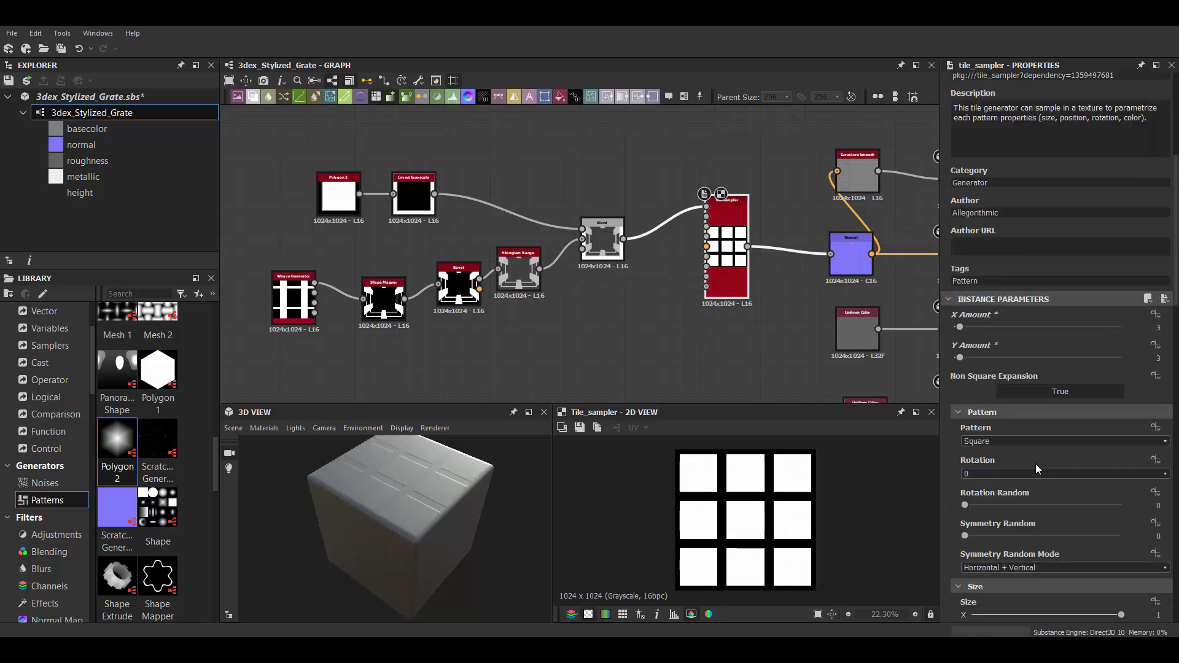
drag(728, 276, 714, 298)
click(1062, 367)
click(1013, 380)
- Adjust the Tile Sampler scale from 0.98 to 1, settling on 1.02
scroll(1043, 430, down, 3)
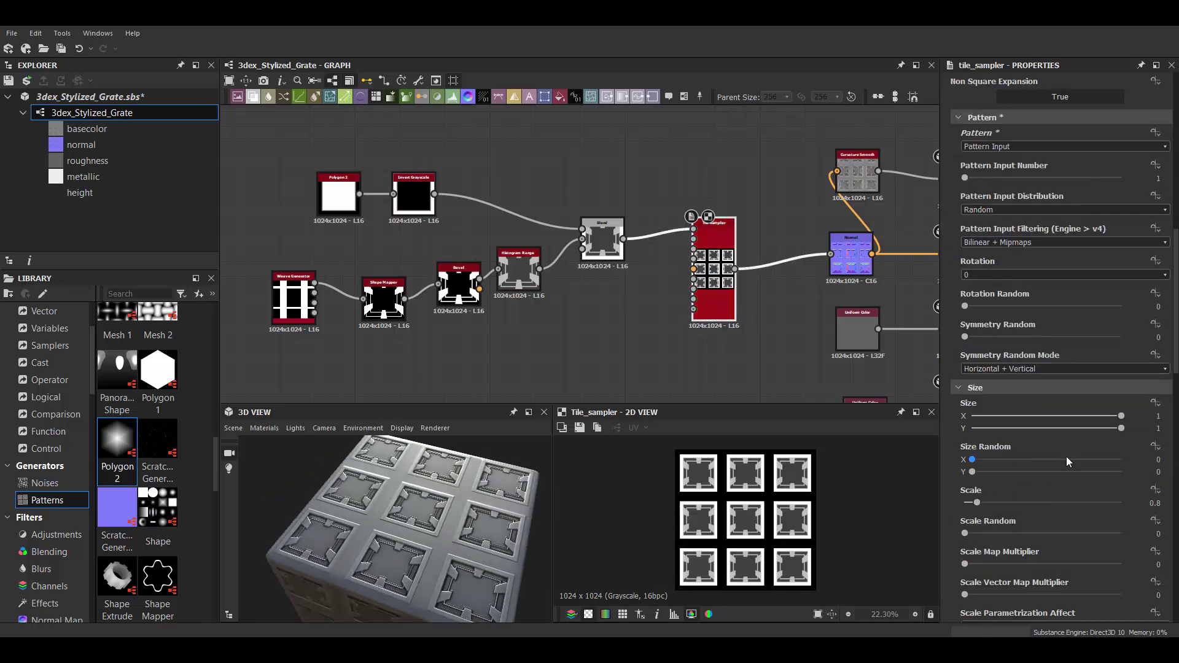
drag(980, 503, 979, 503)
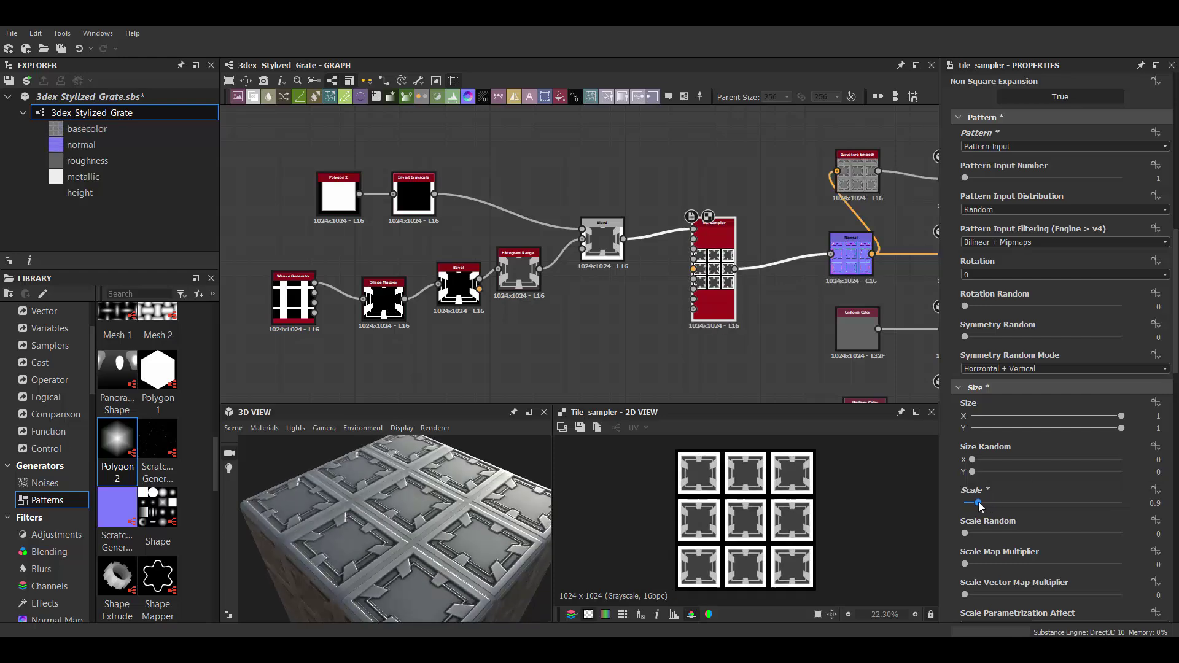
mouse_move(424, 516)
mouse_down()
mouse_move(453, 510)
mouse_move(424, 491)
mouse_up()
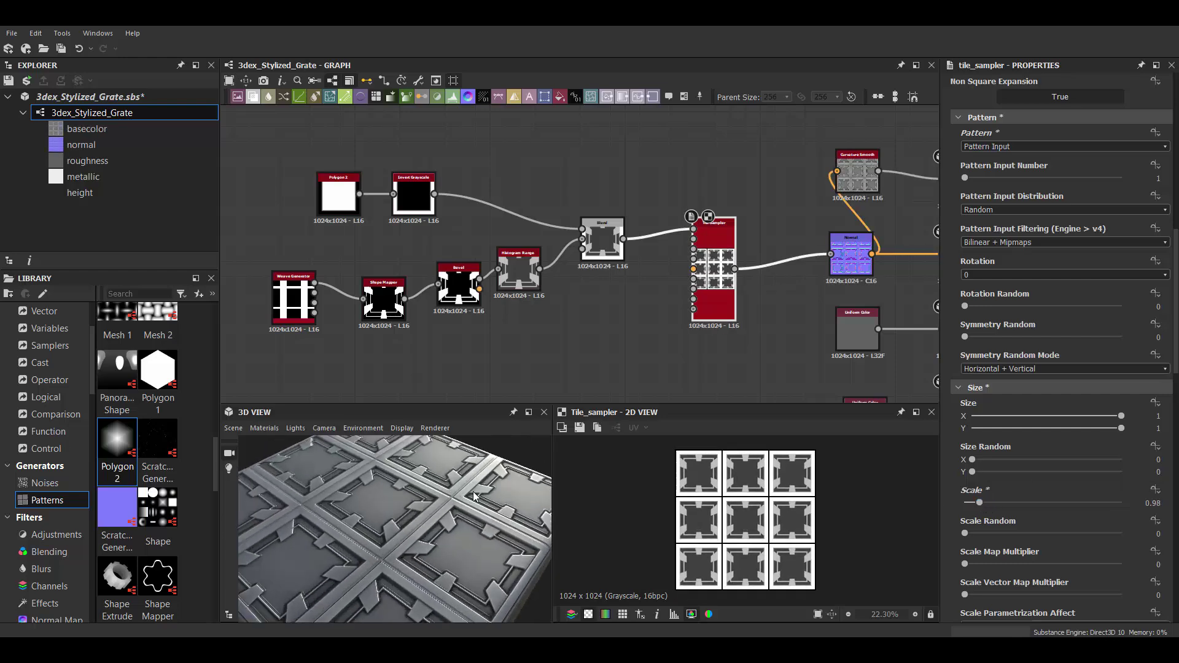
click(980, 503)
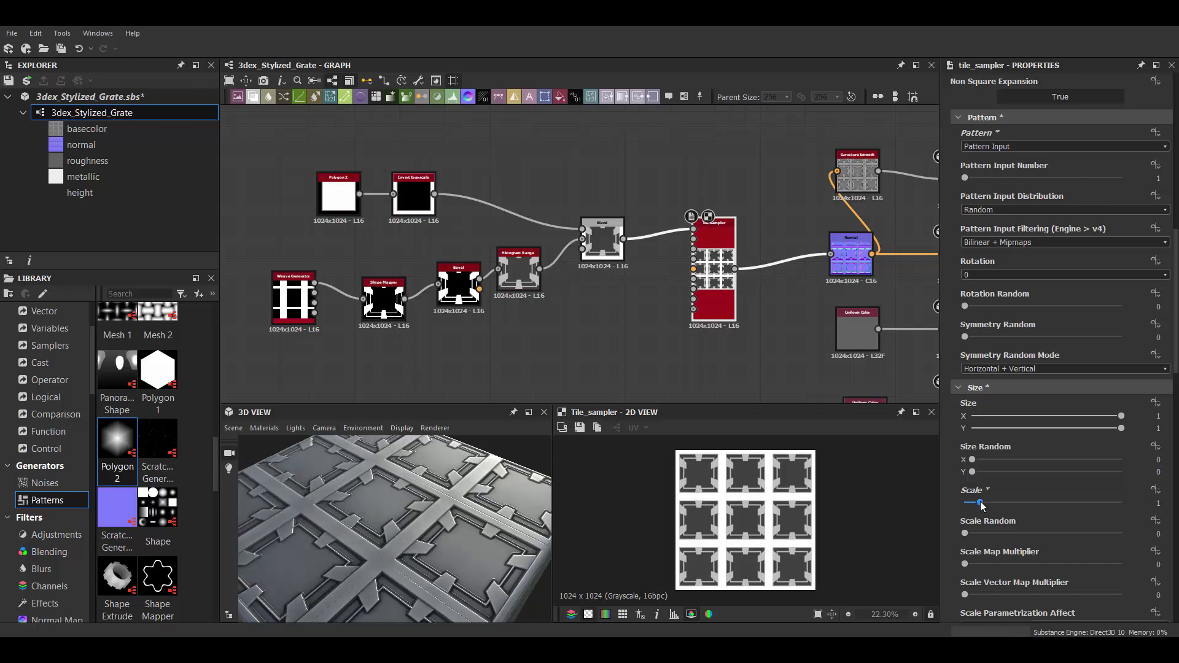
click(981, 503)
scroll(599, 251, down, 3)
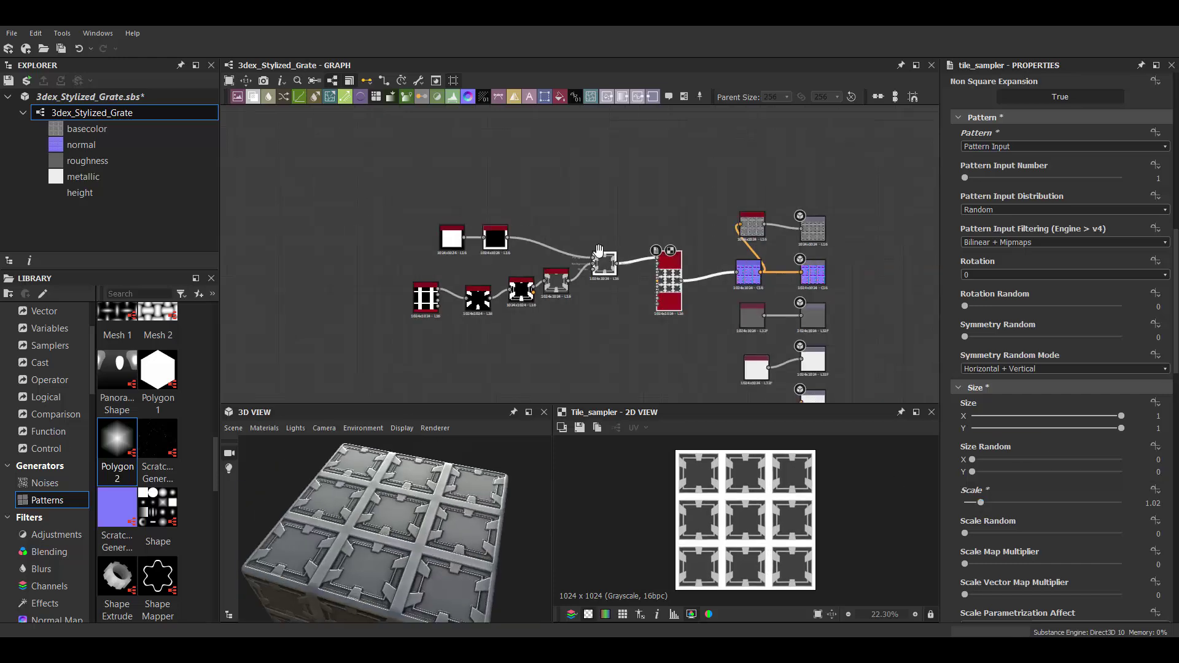
scroll(599, 250, up, 3)
- Duplicate the Weave Generator, place the copy below the main chain, and pan to Polygon 2
scroll(599, 251, up, 2)
click(347, 224)
key(ctrl+d)
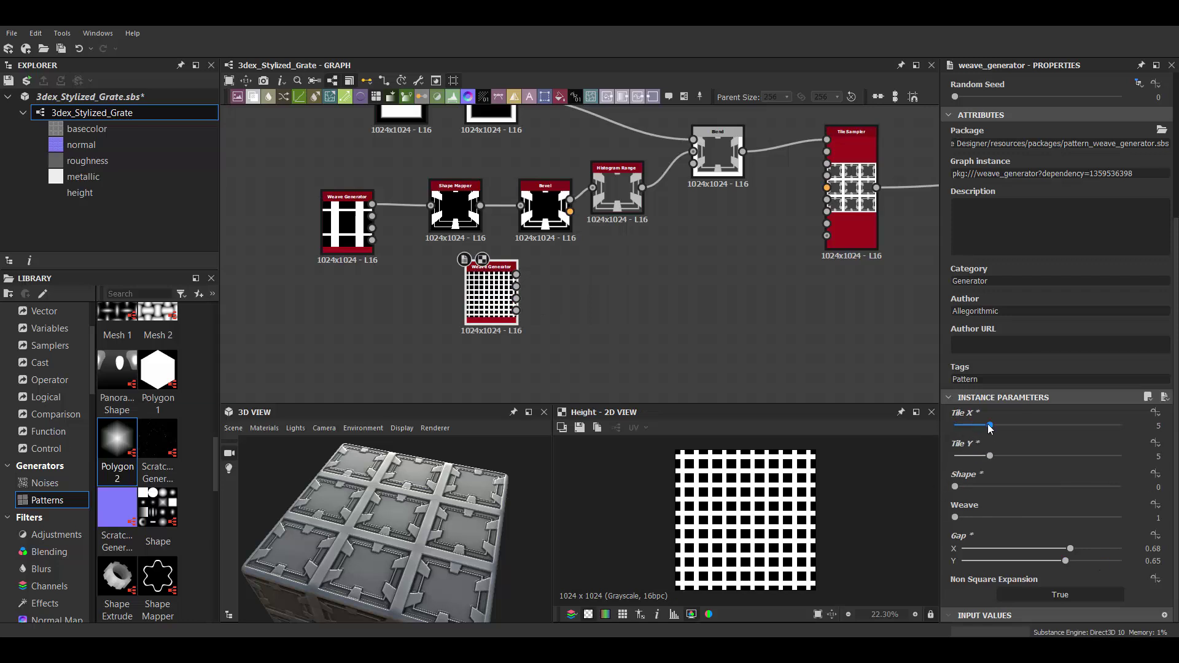
drag(491, 289, 561, 325)
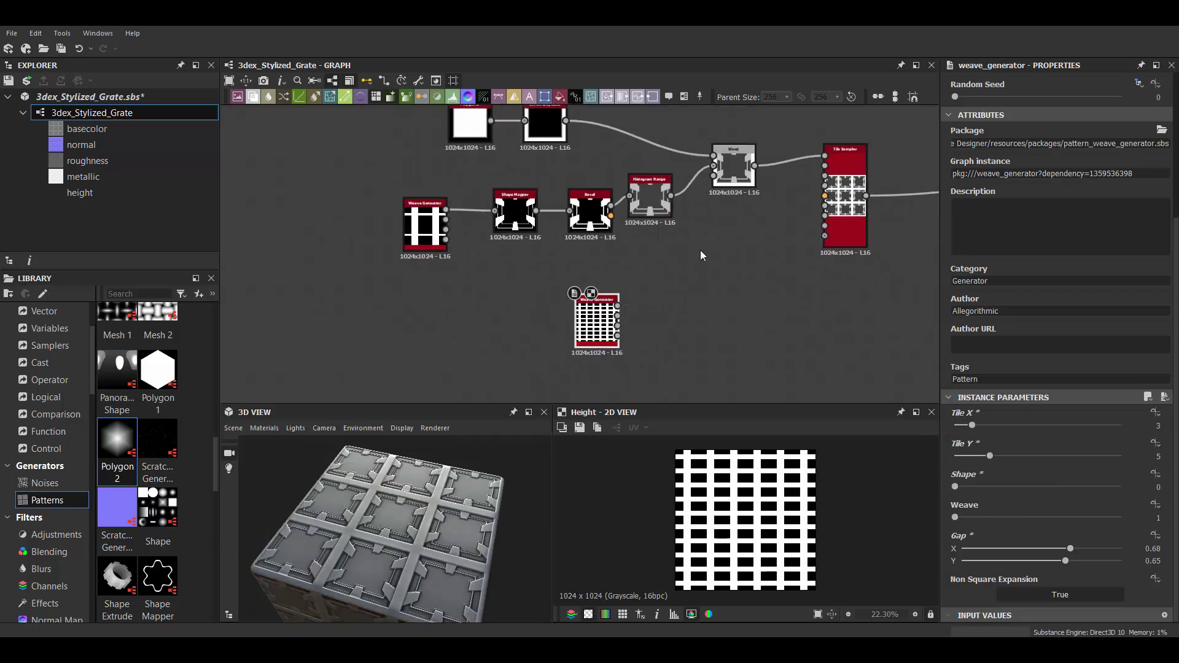
middle_drag(595, 295, 454, 146)
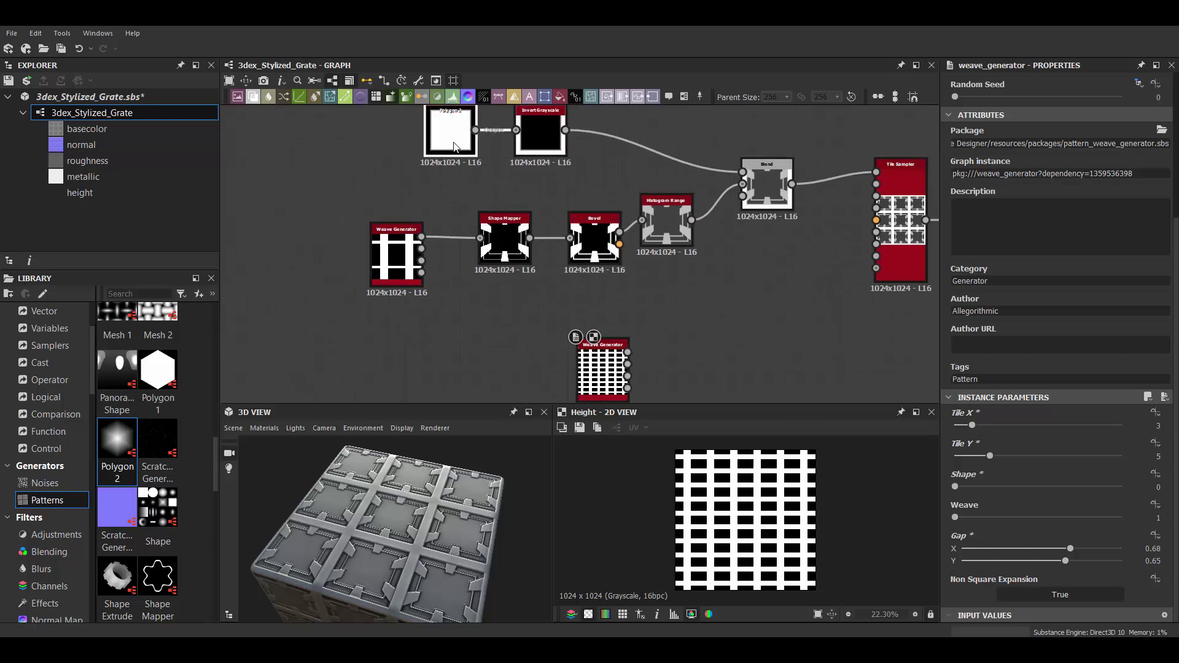
scroll(675, 325, down, 1)
- Paste a copy of Polygon 2 and Multiply-blend it with the dense Weave Generator grid
scroll(679, 324, down, 1)
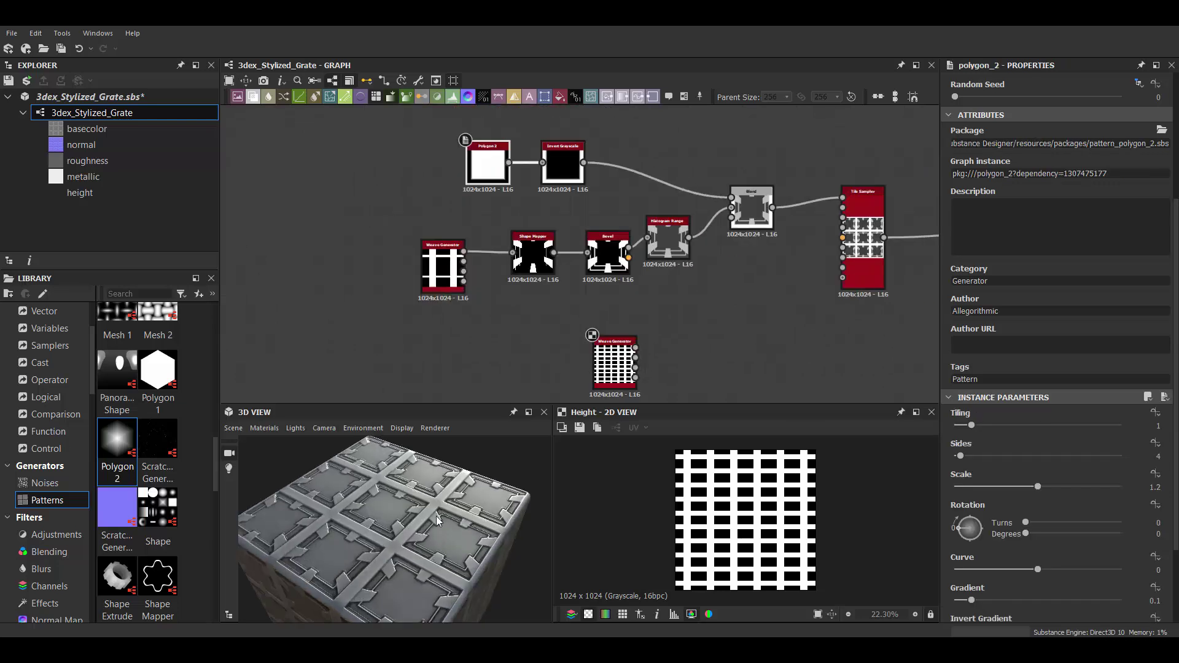
click(616, 256)
click(485, 179)
key(ctrl+c)
key(ctrl+v)
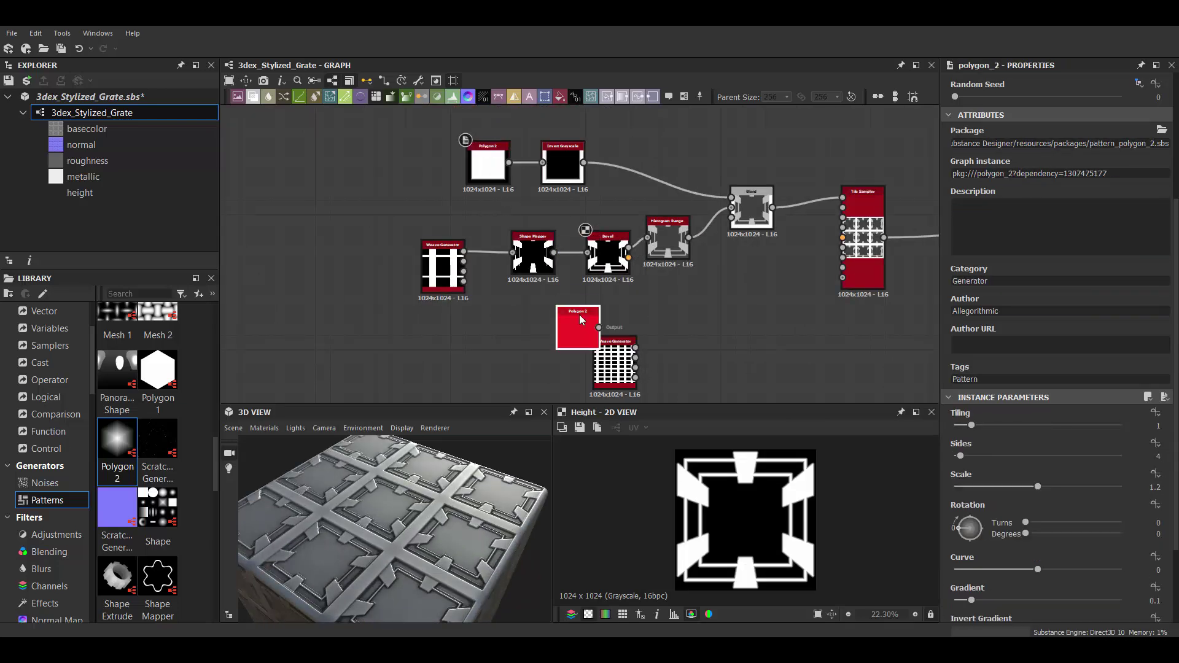
scroll(552, 264, up, 1)
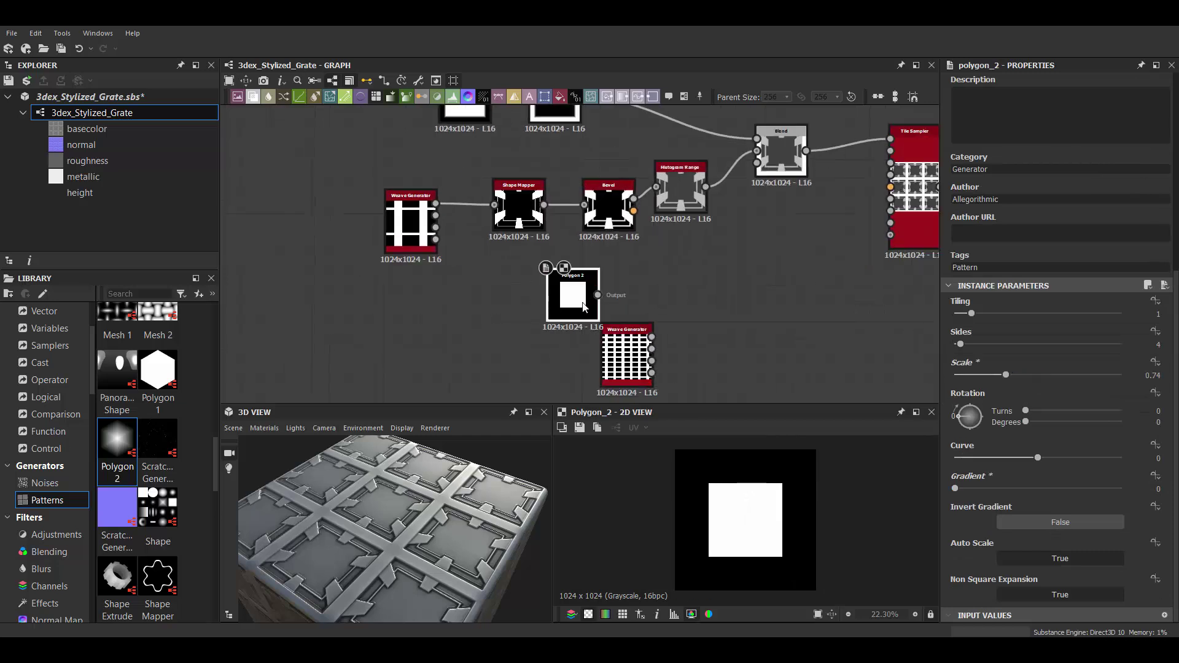
drag(652, 337, 691, 344)
click(698, 298)
click(1060, 371)
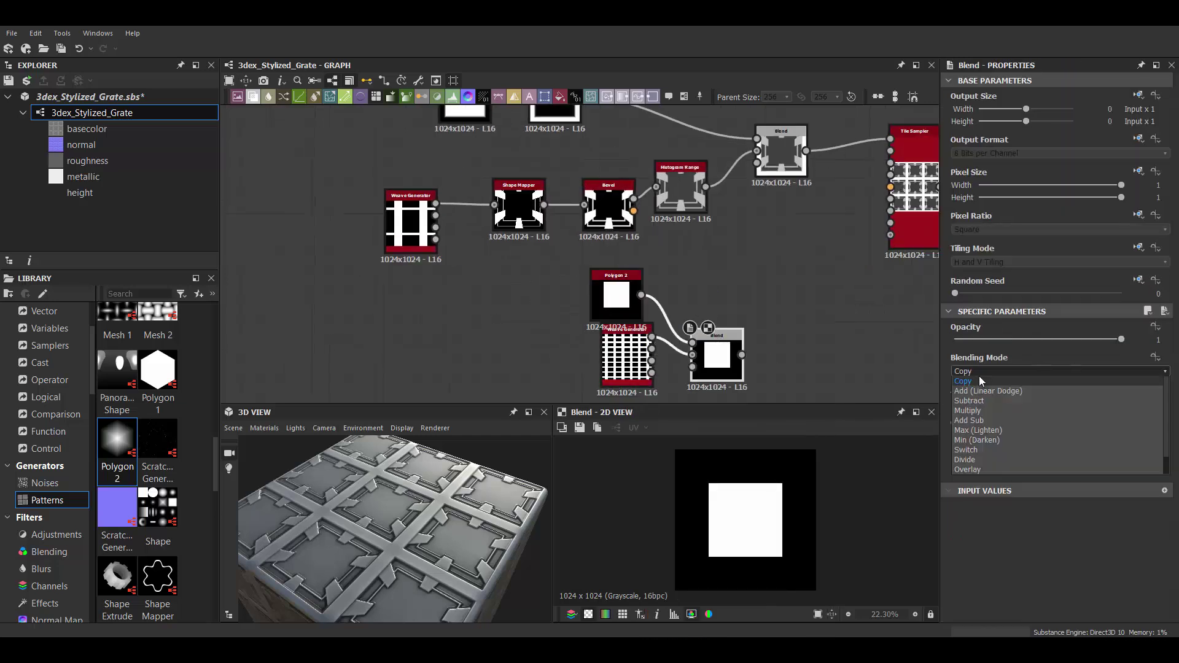
click(982, 400)
- Add a Histogram Scan from Bevel and route it into a new Subtract Blend
middle_drag(798, 313, 813, 298)
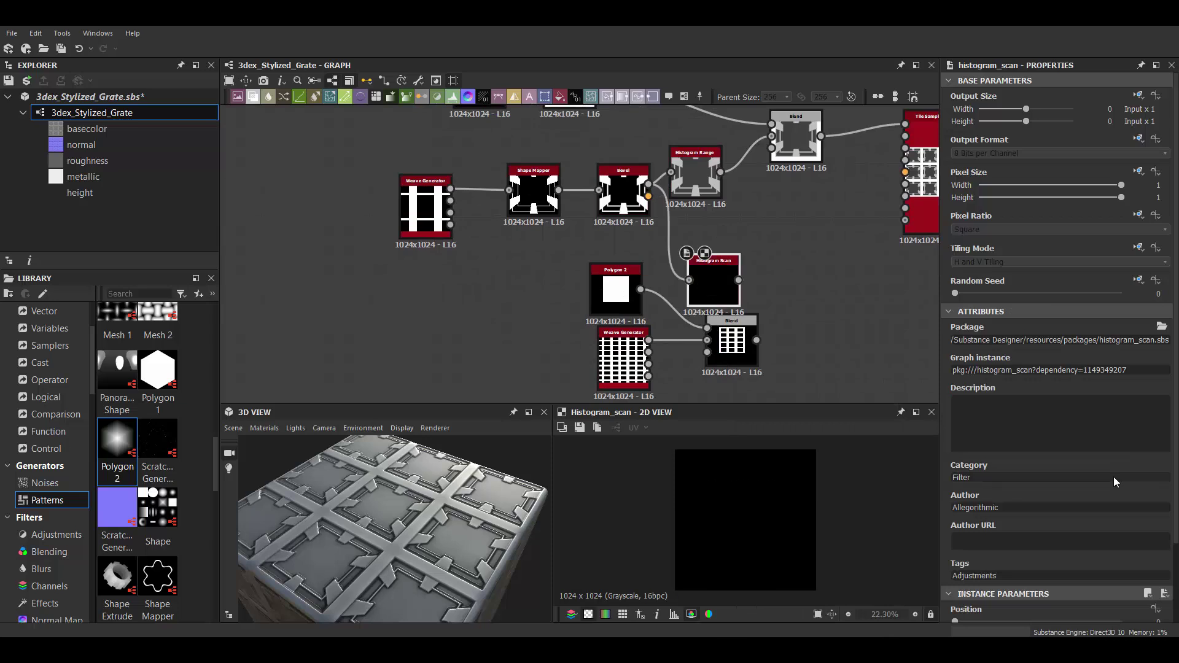
drag(955, 529, 1116, 530)
middle_drag(679, 229, 664, 213)
drag(723, 264, 773, 322)
click(816, 284)
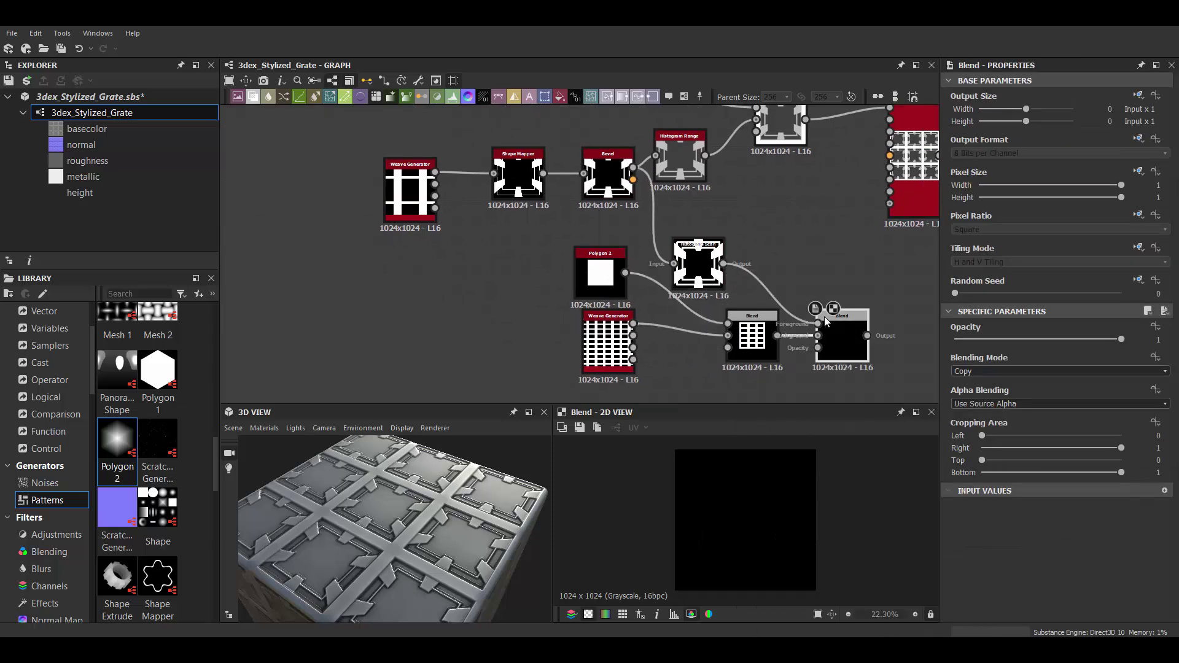
- Insert another Blend node before the Tile Sampler via the 'bl' node search
scroll(793, 270, down, 2)
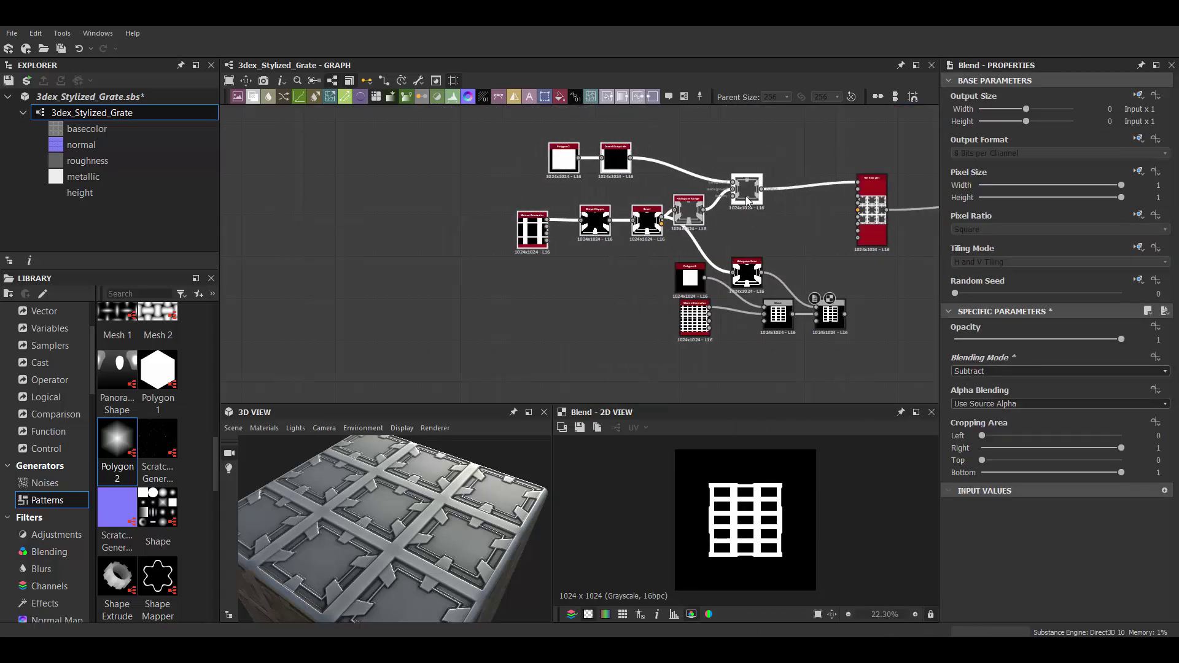
scroll(792, 203, up, 2)
key(space)
text(bl)
key(Return)
- Connect the new blend ahead of Tile Sampler and add an opacity output named op
drag(424, 516, 492, 500)
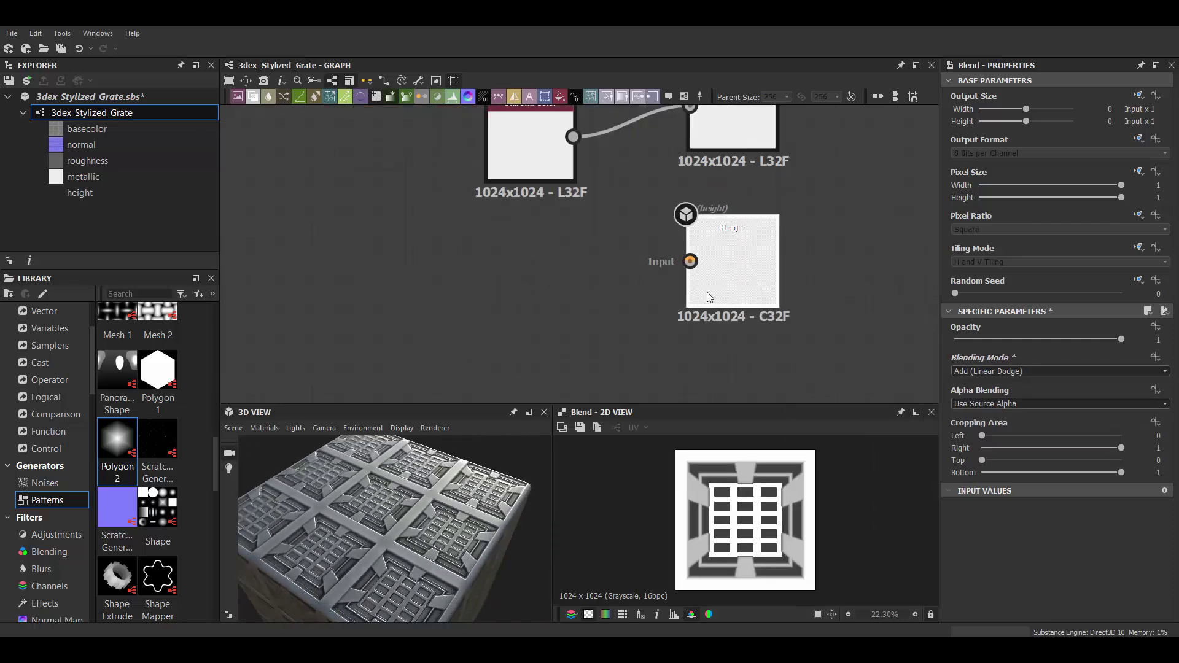
click(705, 363)
text(op)
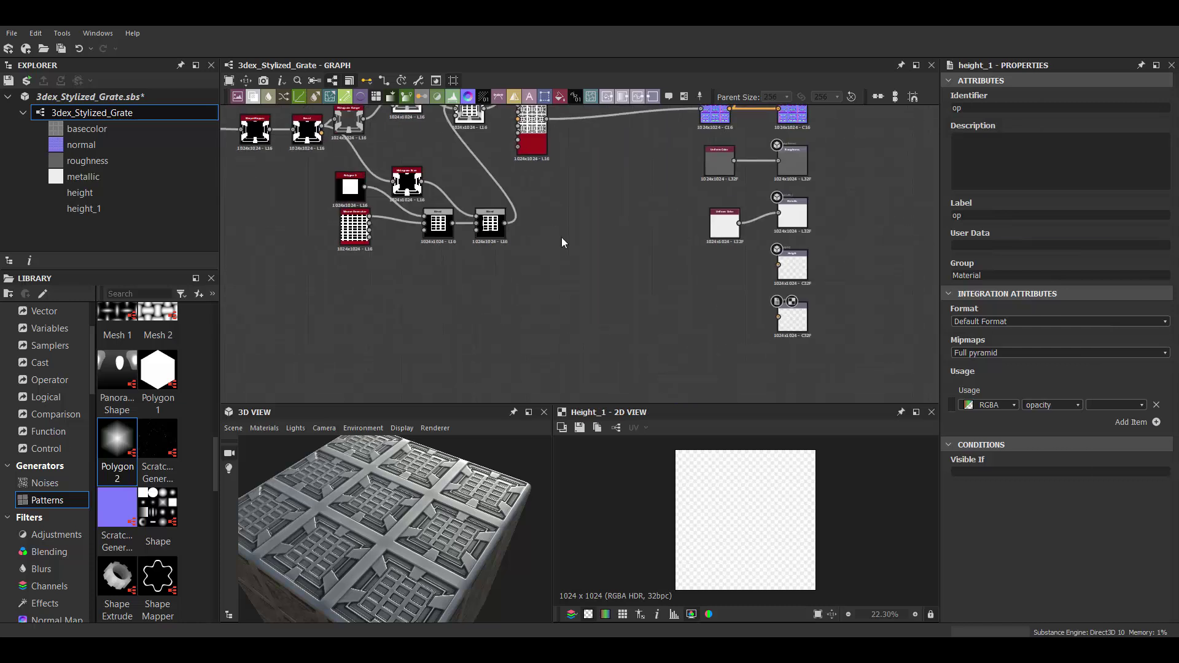
click(564, 187)
- Try a Histogram Range on the Tile Sampler link, then undo it
scroll(773, 519, up, 4)
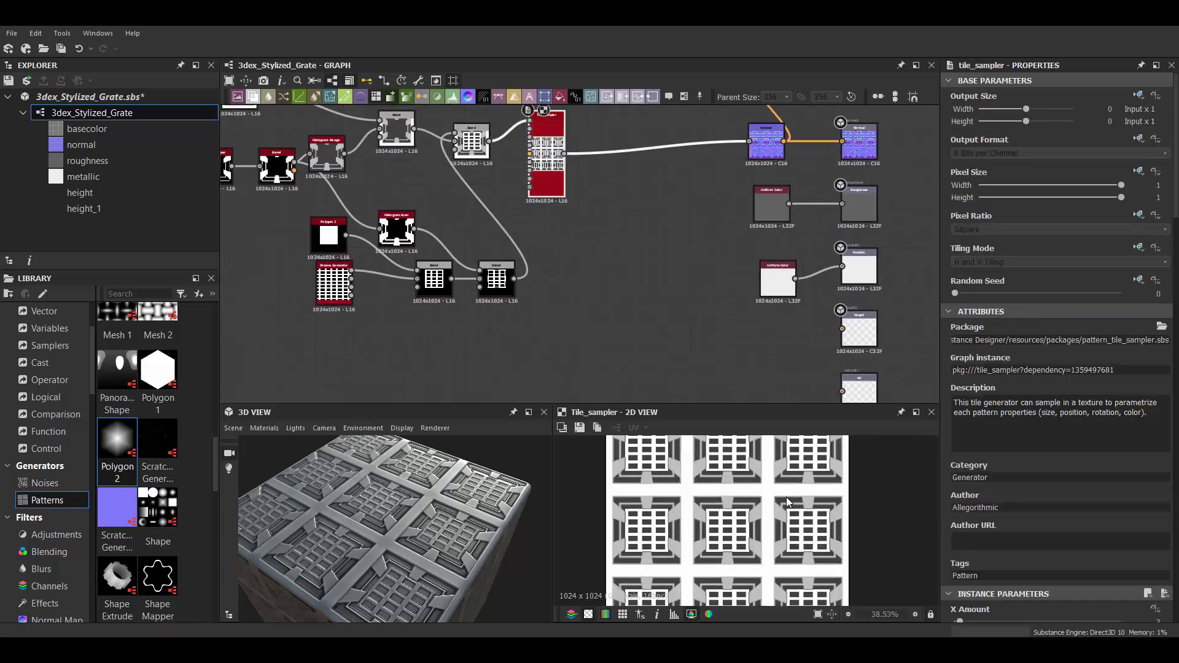
middle_drag(512, 220, 682, 233)
scroll(617, 237, up, 1)
key(space)
text(histo)
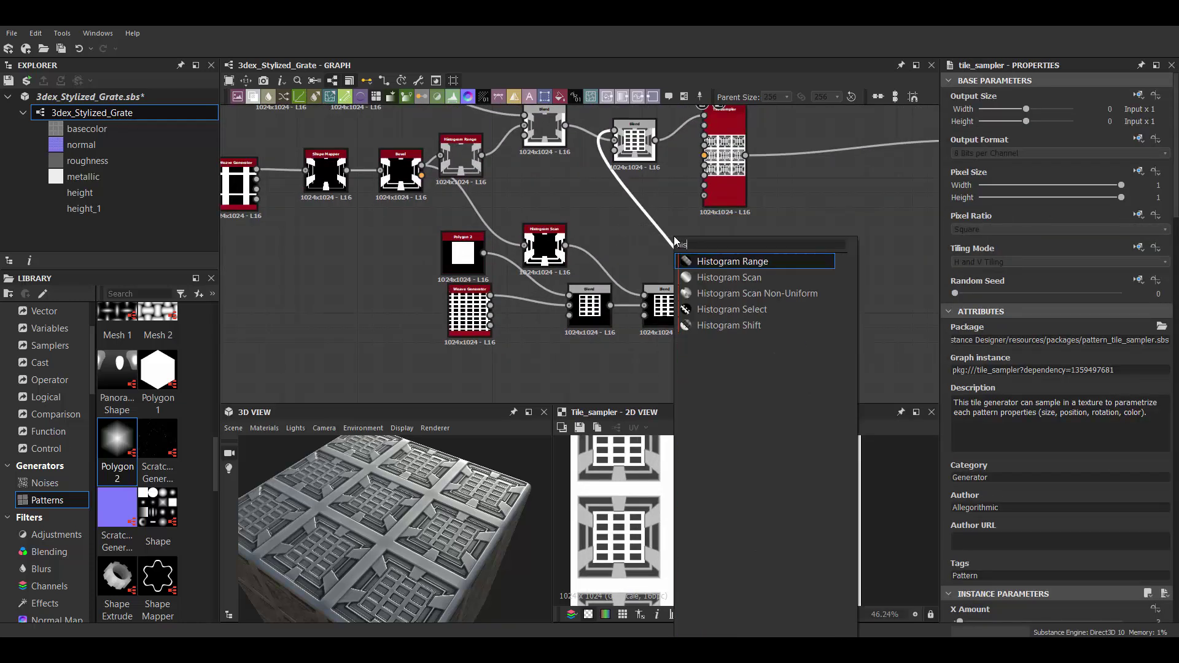
key(Return)
scroll(1043, 371, down, 2)
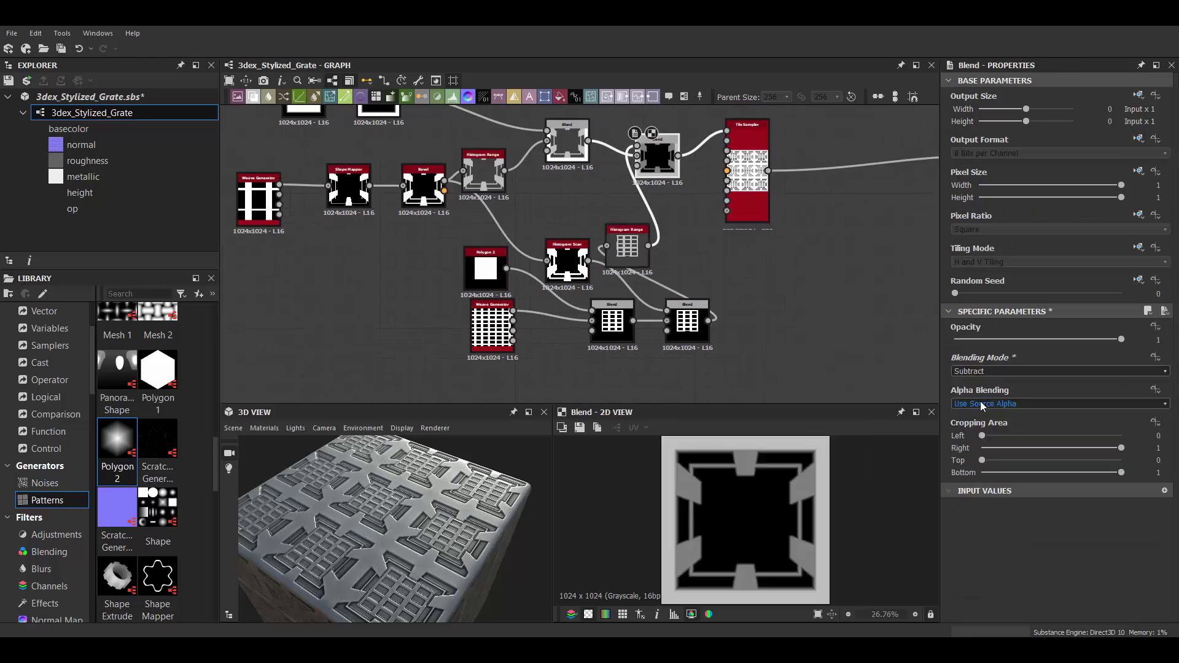
scroll(480, 506, up, 4)
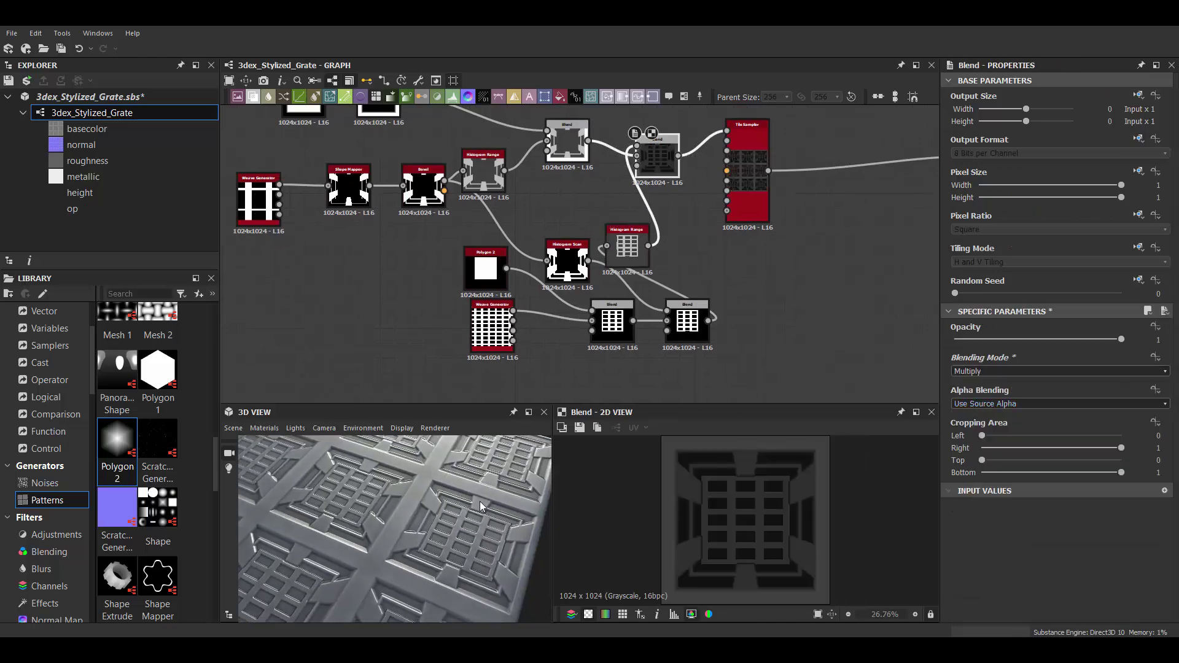
scroll(480, 507, down, 4)
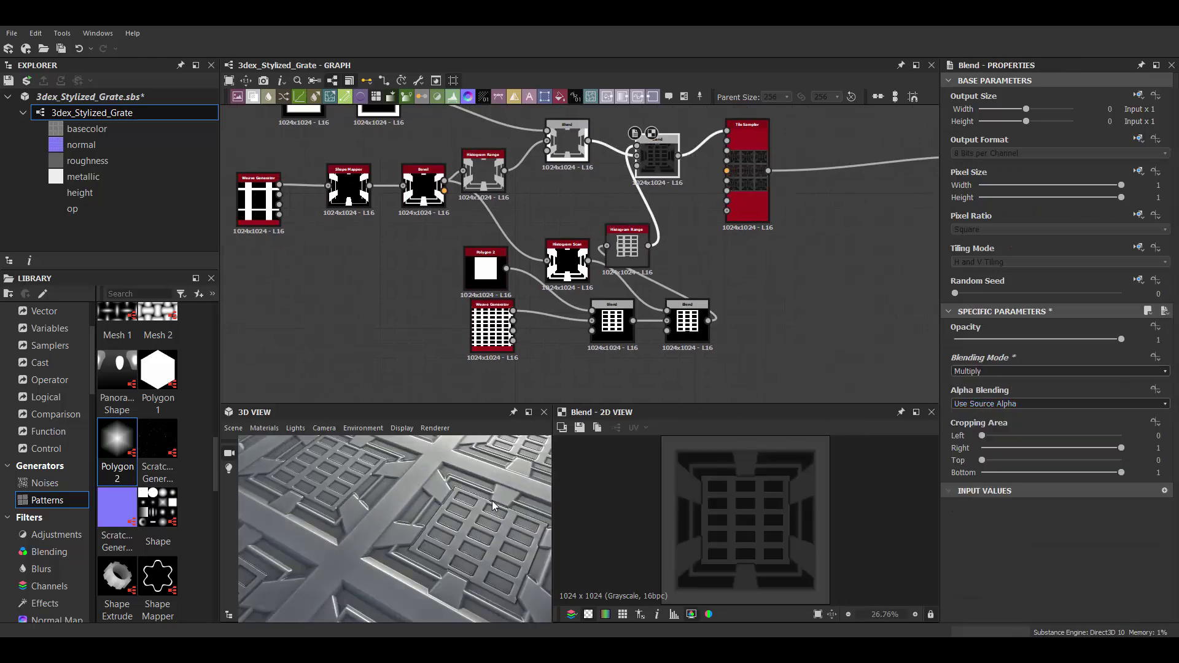
key(ctrl+z)
key(ctrl+z)
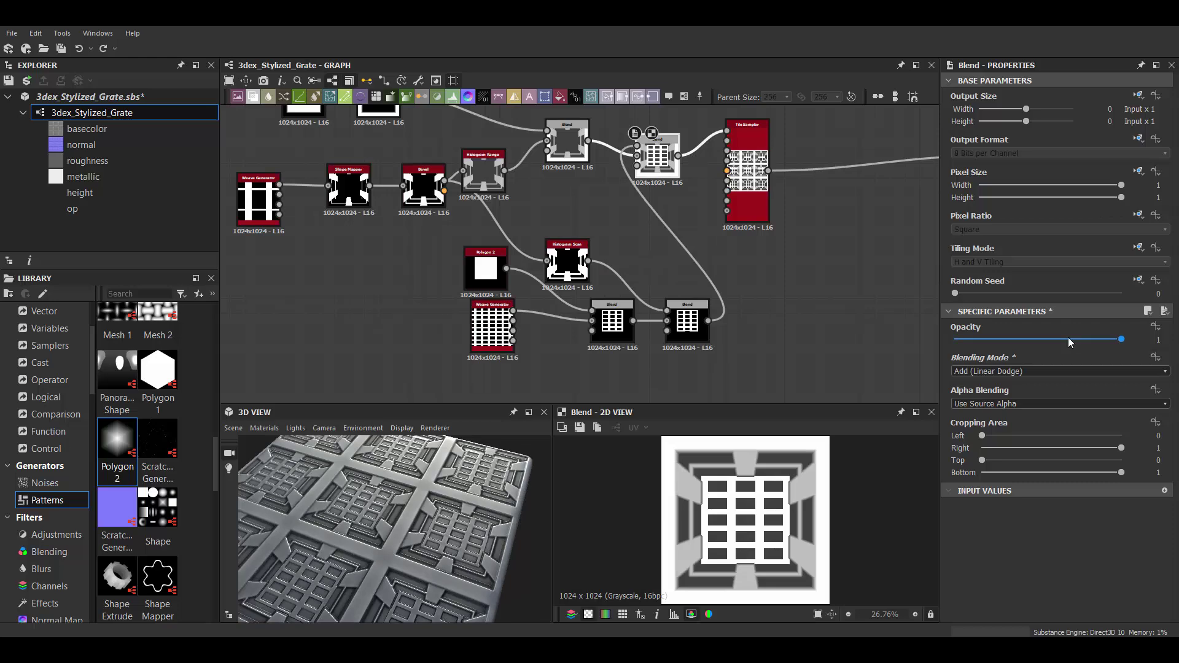
- Widen the Polygon 2 square mask to 0.86 scale and review the cube
scroll(552, 257, up, 1)
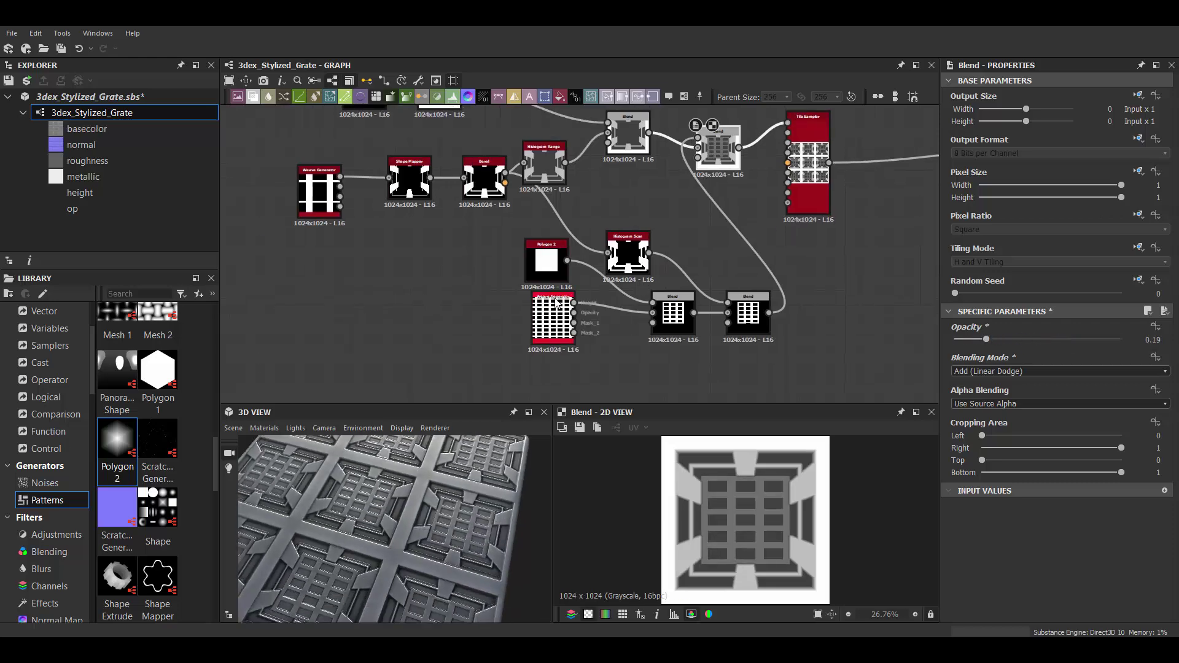
click(545, 255)
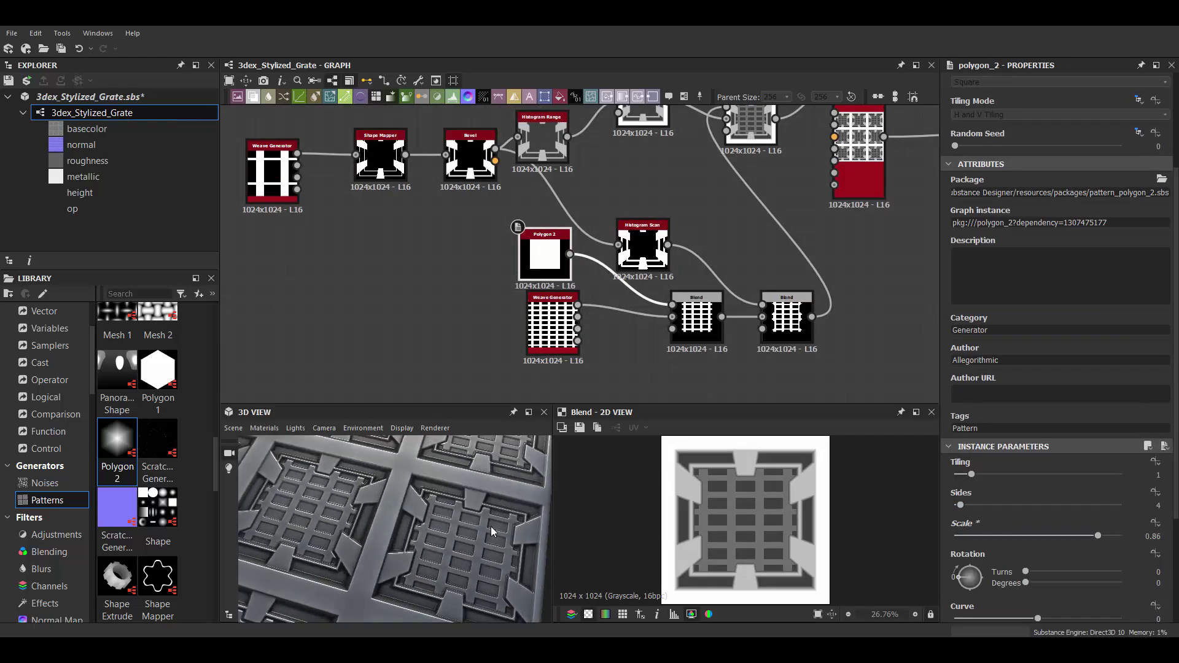
scroll(491, 525, down, 3)
drag(453, 493, 429, 479)
scroll(614, 202, down, 2)
scroll(628, 196, up, 1)
- Duplicate the Tile Sampler and insert an Invert Grayscale on the Blend-to-Tile-Sampler link
double_click(624, 187)
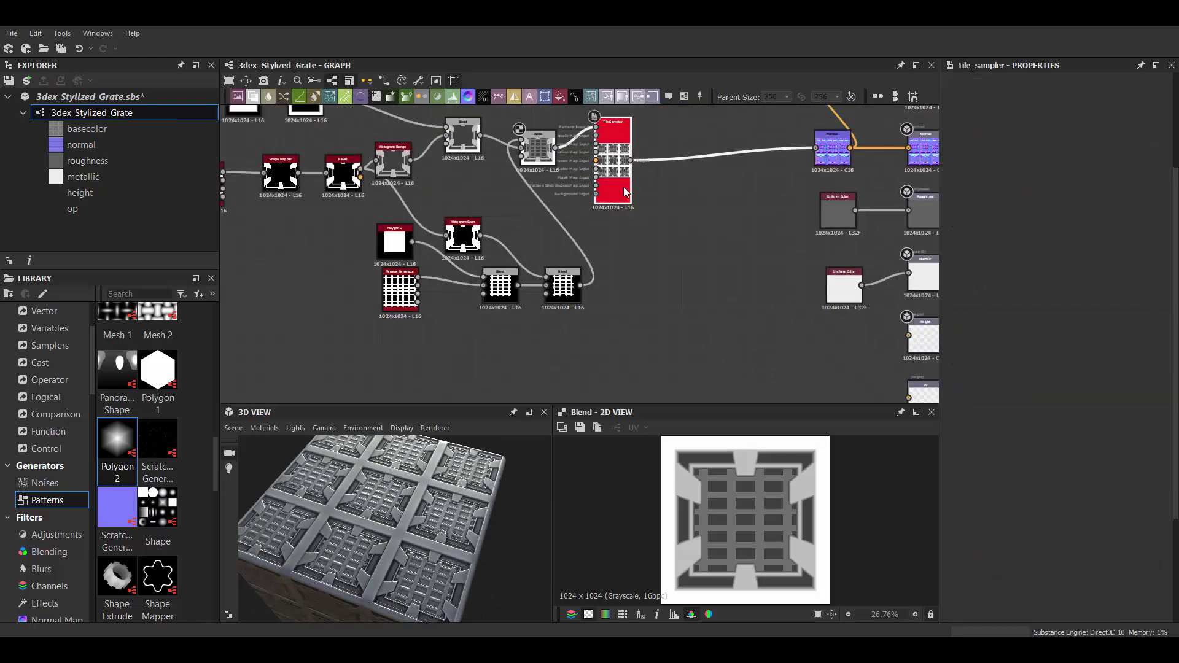
key(ctrl+d)
scroll(651, 283, up, 2)
right_click(675, 258)
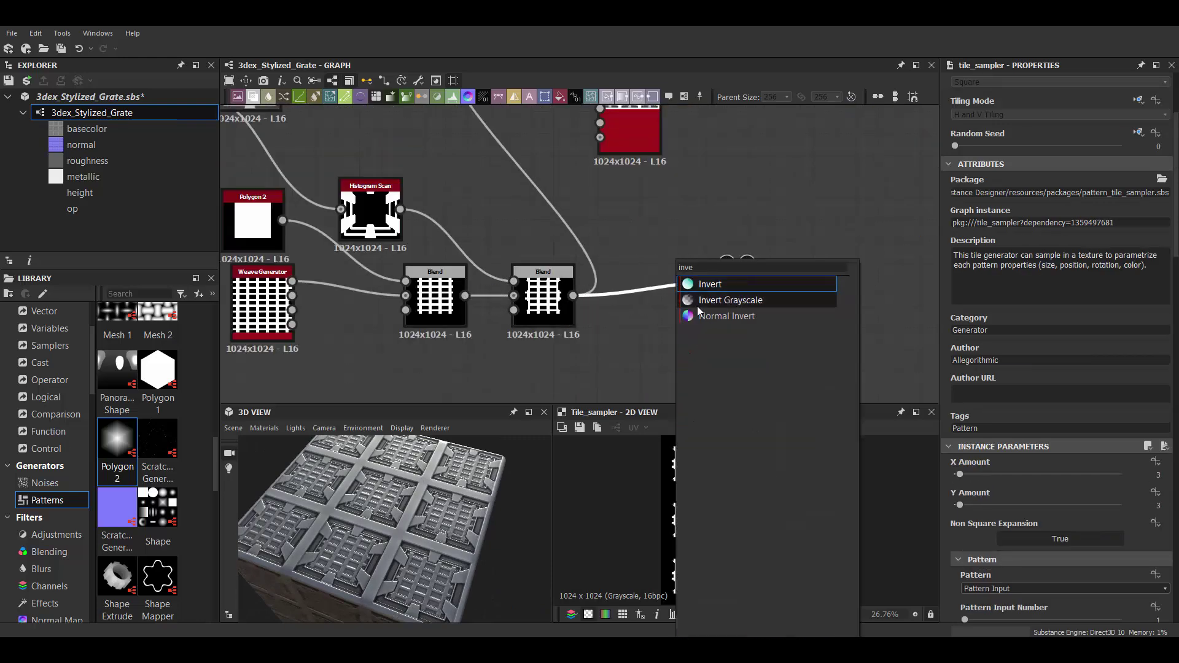
click(700, 300)
- Move Invert Grayscale out of the chain and wire it into the Tile Sampler
scroll(568, 223, down, 2)
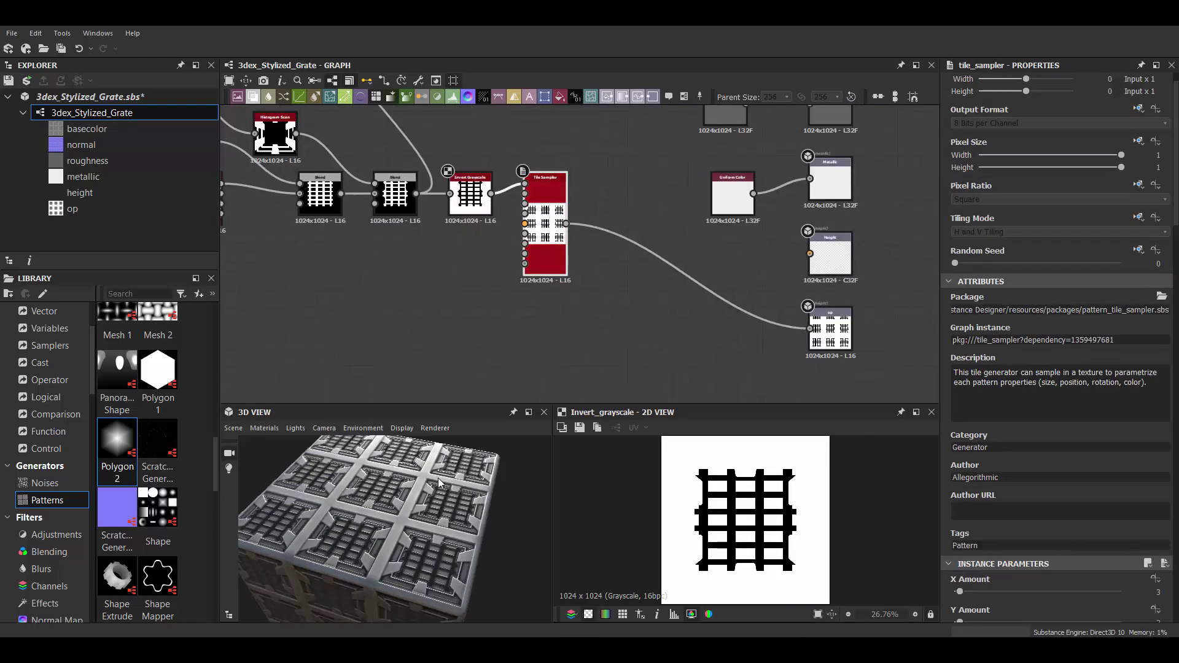
scroll(437, 478, up, 4)
mouse_move(440, 480)
mouse_down()
mouse_move(427, 479)
mouse_move(455, 473)
mouse_up()
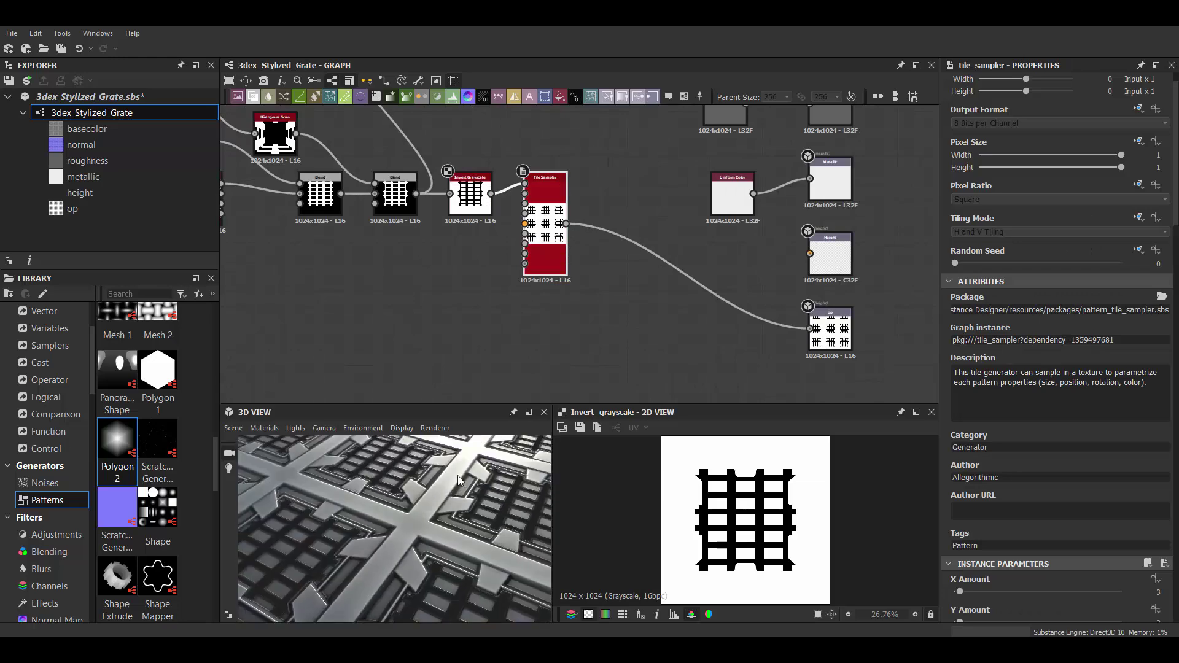
mouse_move(470, 194)
mouse_down()
mouse_move(458, 270)
mouse_move(541, 186)
mouse_up()
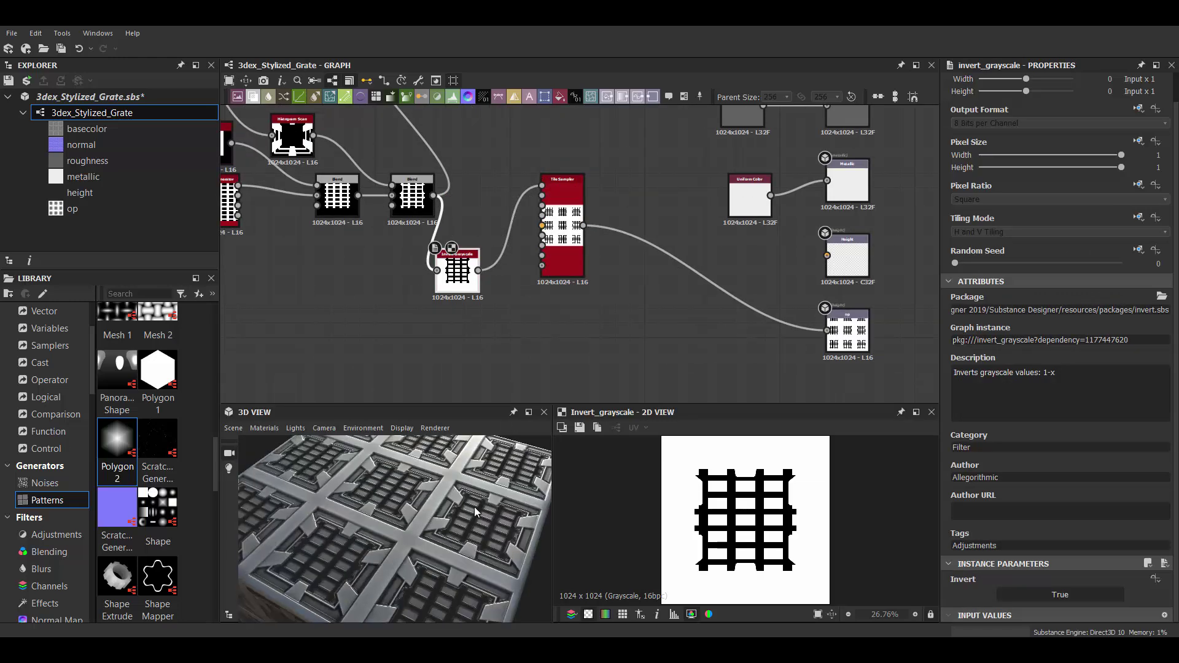
drag(474, 507, 423, 487)
middle_drag(458, 203, 618, 230)
- Change the dense Weave Generator's Tile X from 5 to 3 for an H-shaped grate
scroll(619, 237, up, 2)
click(271, 227)
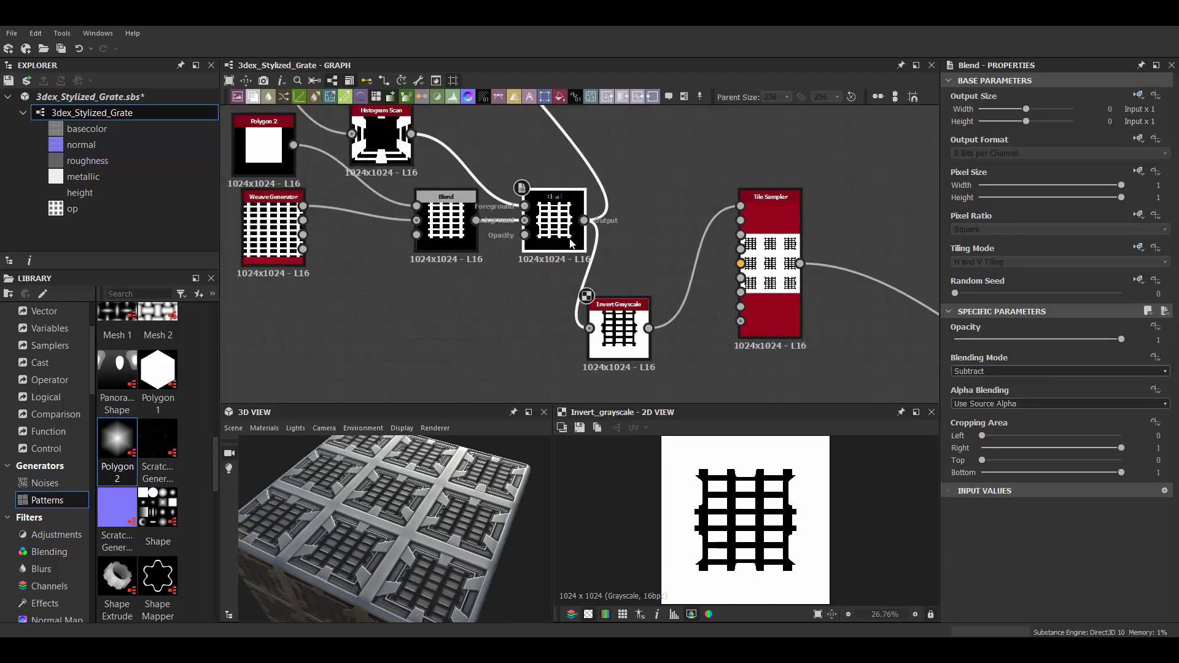
middle_drag(306, 256, 433, 282)
scroll(1044, 368, down, 5)
drag(982, 437, 972, 437)
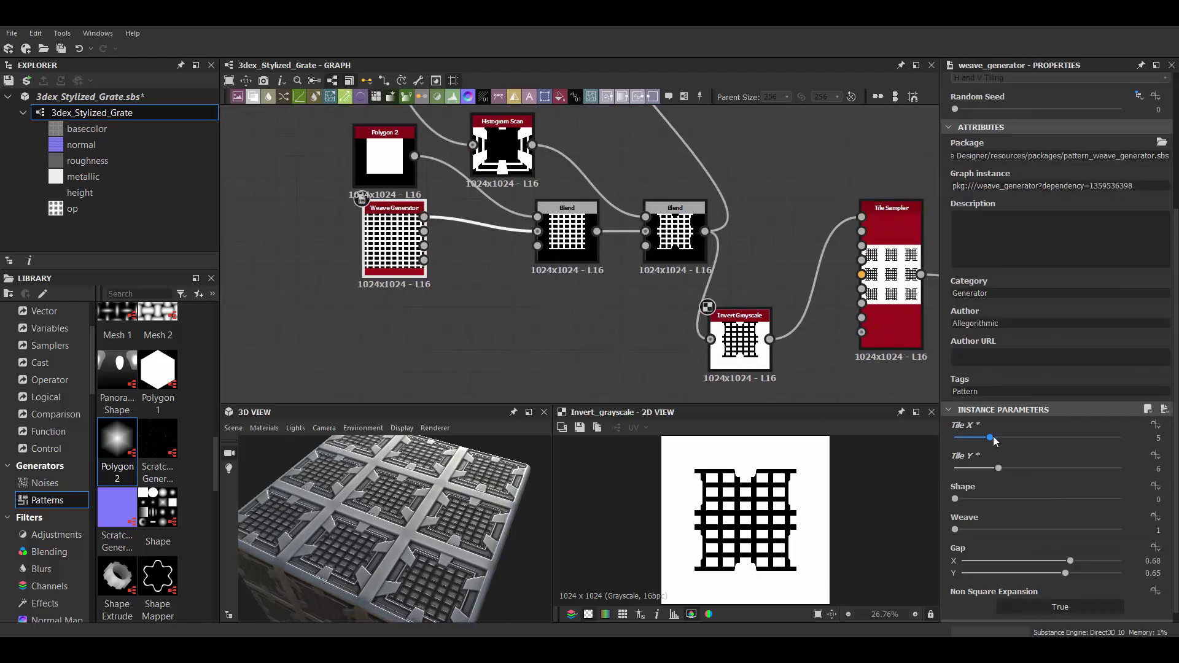
mouse_move(442, 522)
mouse_down()
mouse_move(522, 515)
mouse_move(454, 510)
mouse_move(458, 528)
mouse_move(422, 518)
mouse_up()
- Preview the second Blend and wire it directly into the Tile Sampler
scroll(798, 221, up, 2)
click(625, 245)
double_click(625, 245)
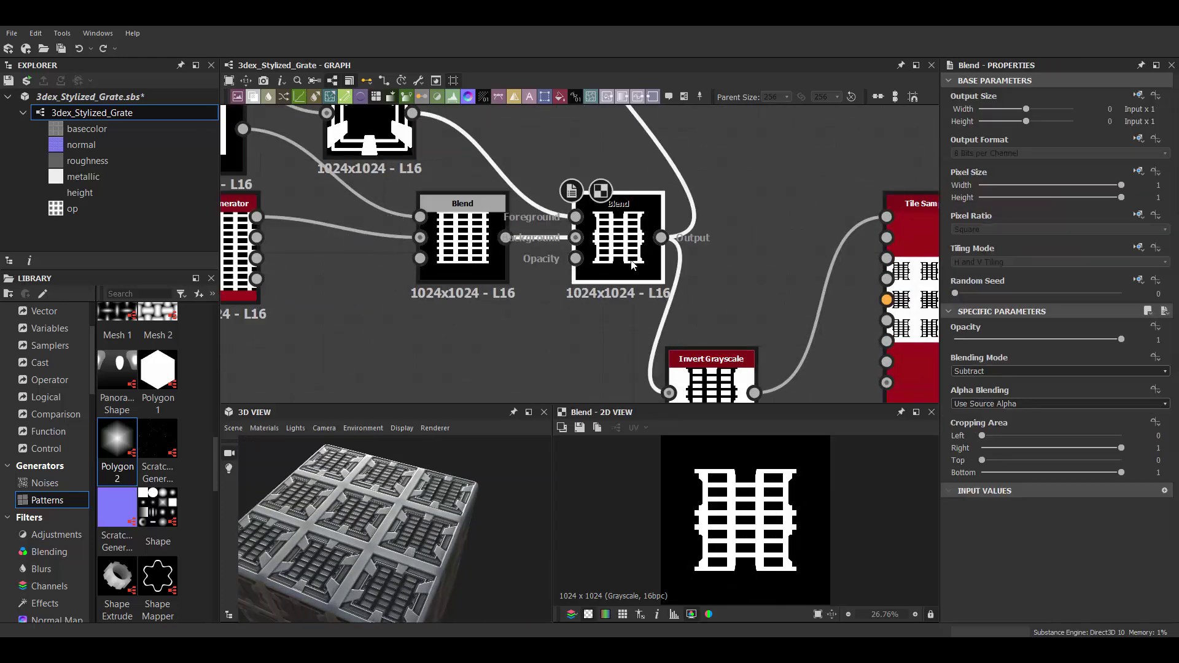
scroll(661, 330, down, 2)
drag(595, 235, 748, 216)
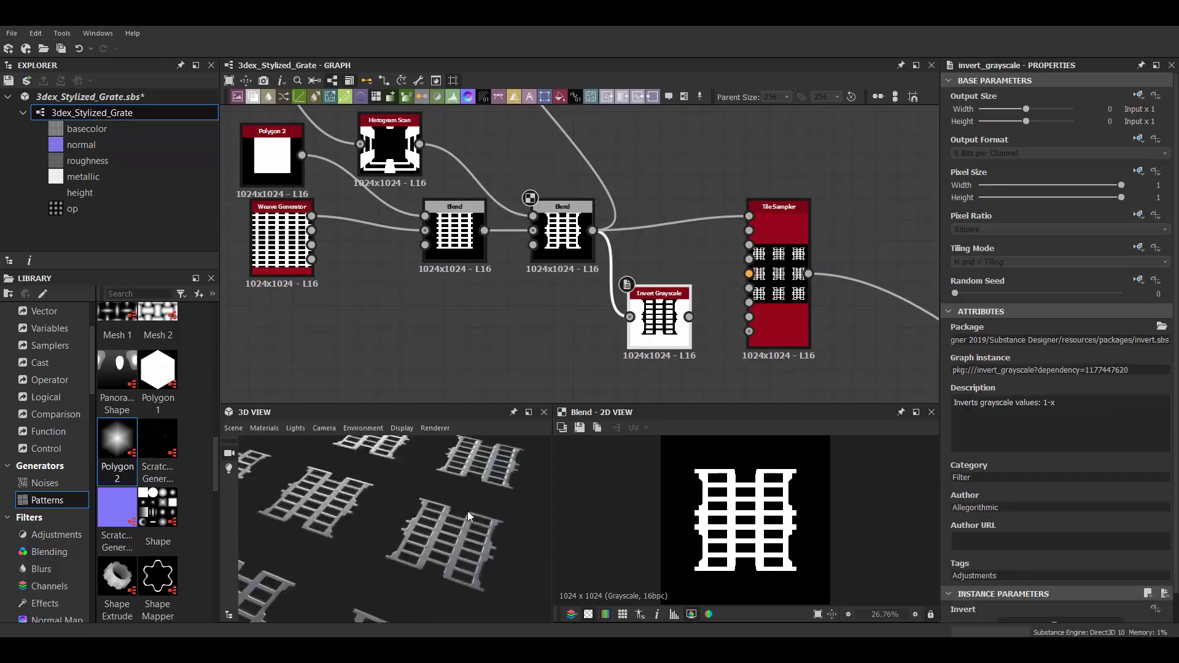
scroll(617, 291, down, 2)
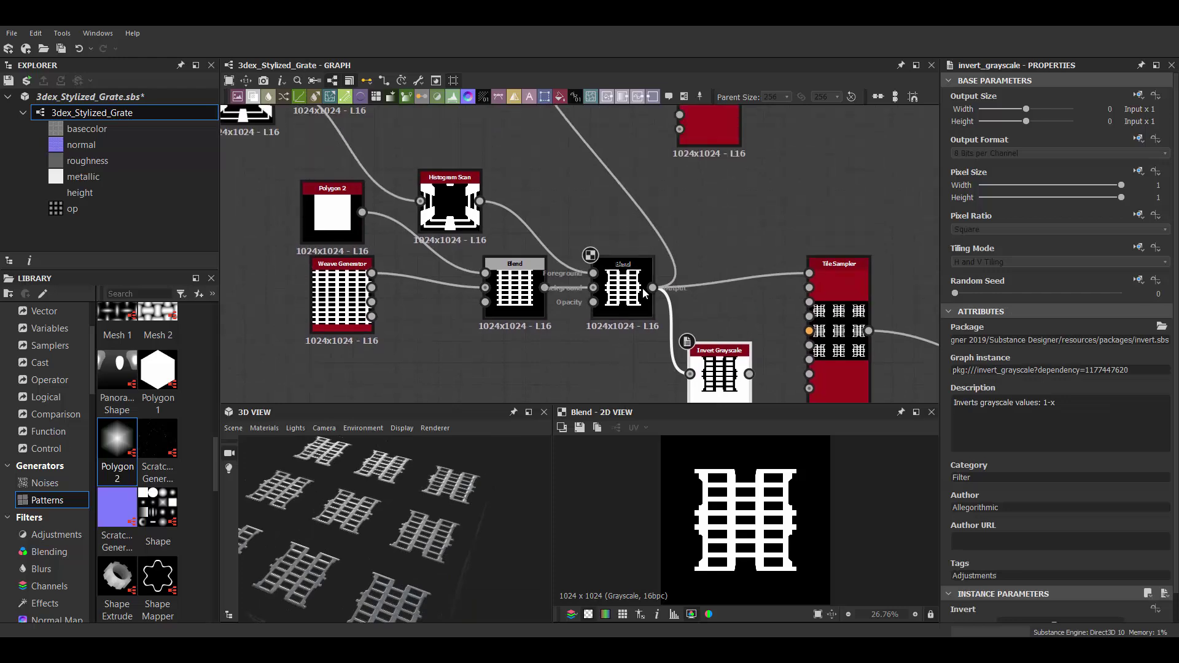
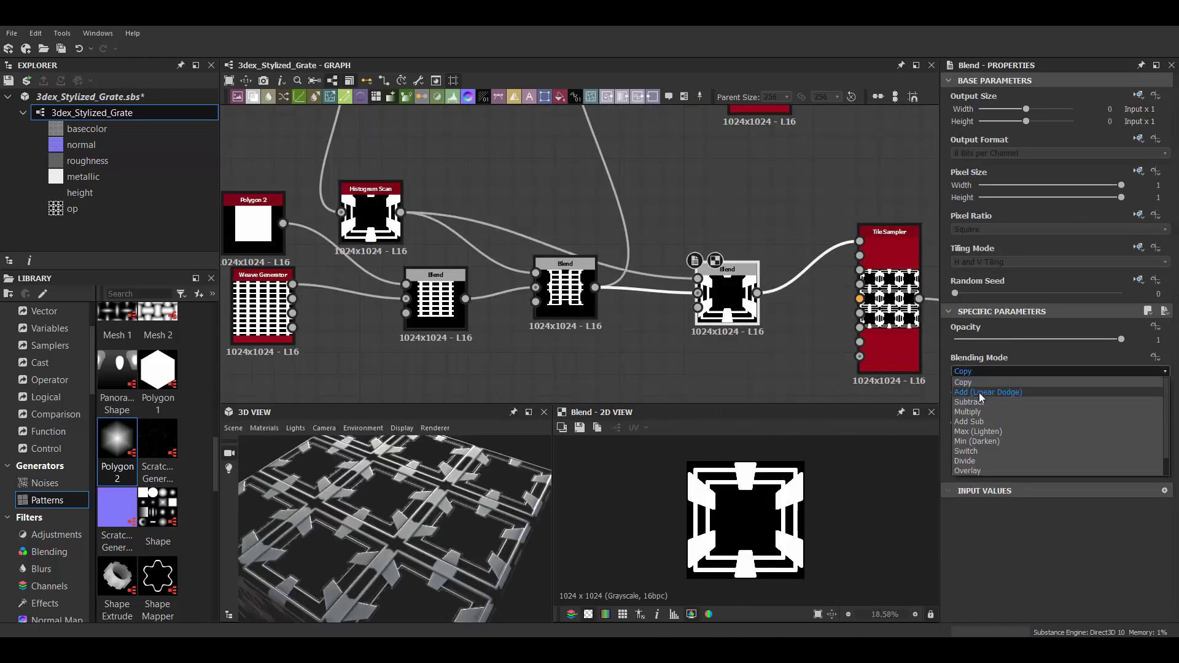
- Insert a Switch-mode Blend of the square and weave patterns before the Tile Sampler
click(1059, 371)
click(979, 392)
scroll(761, 291, down, 1)
key(ctrl+shift+b)
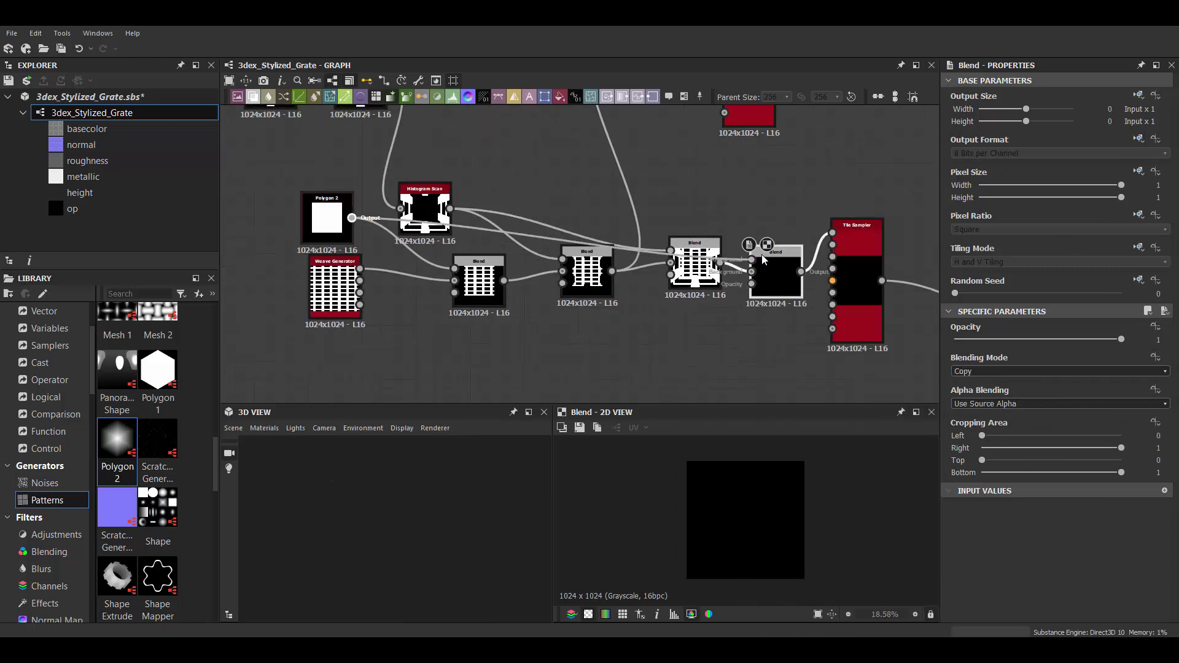
click(994, 371)
click(978, 392)
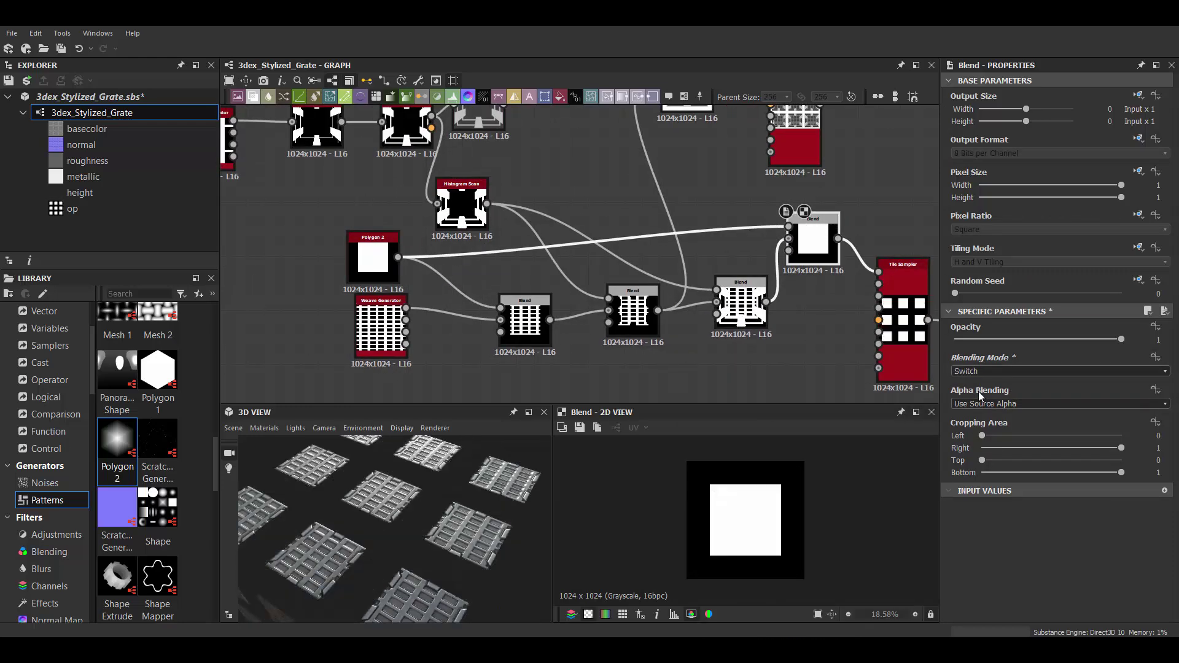
- Set the Weave Generator Tile Y to 6 and add a second height output node
scroll(431, 511, down, 5)
click(310, 307)
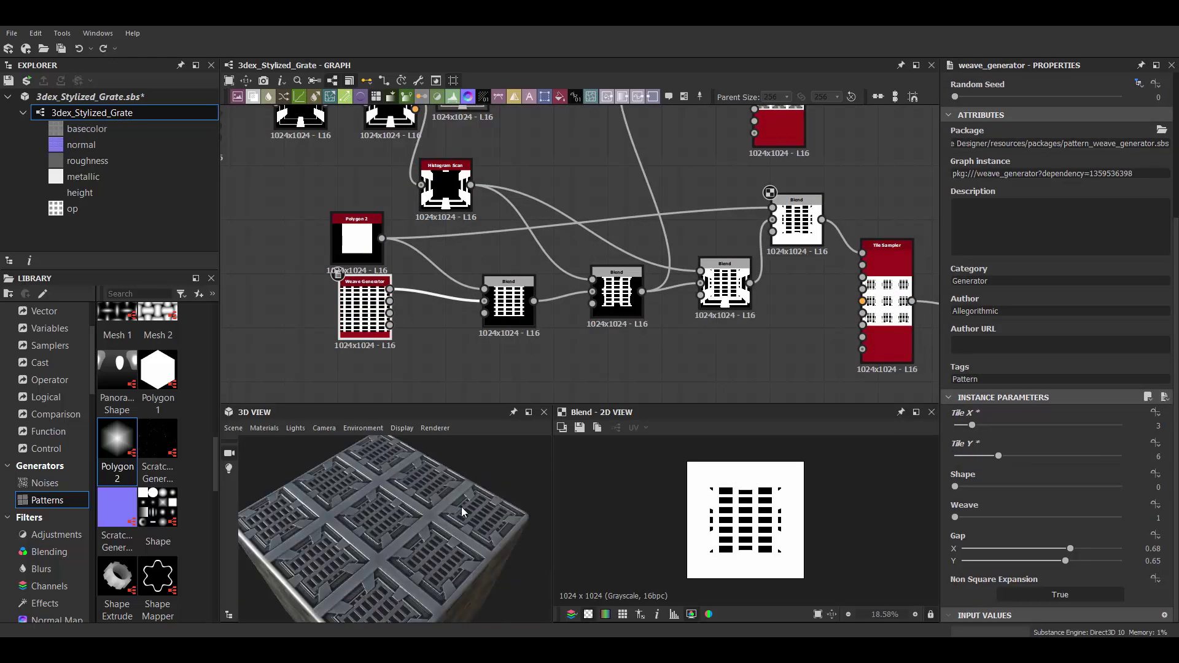
key(ctrl+d)
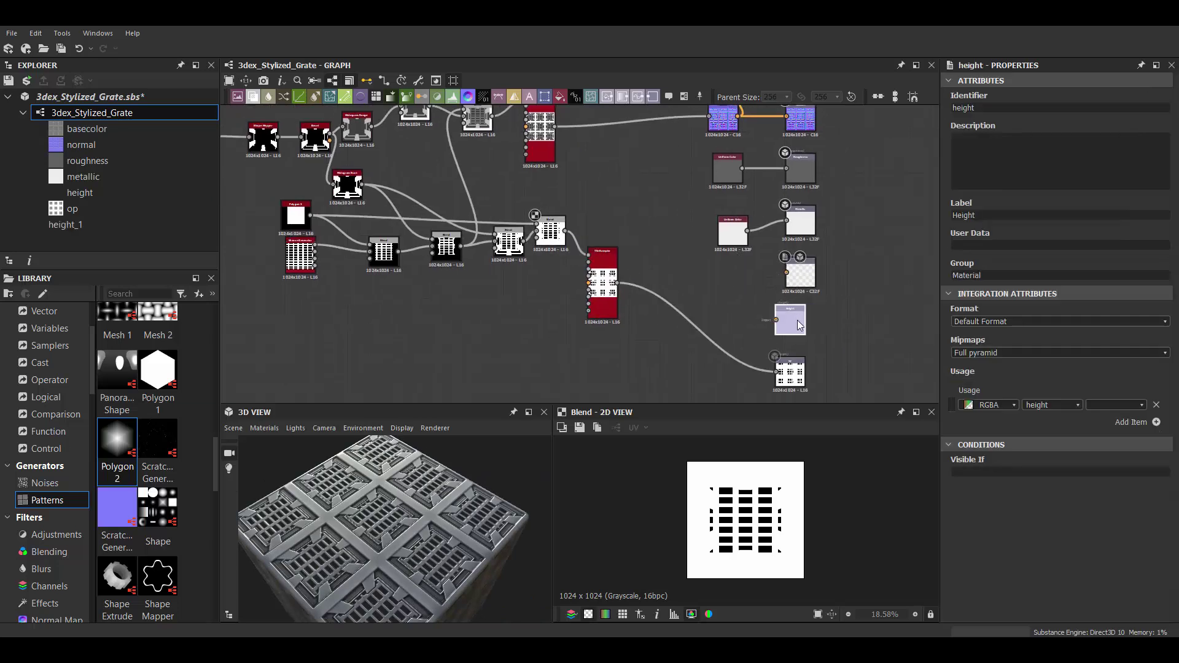
- Feed an HBAO node into the ao output with Height Depth 0.03 and Radius 0.17
drag(493, 117, 735, 261)
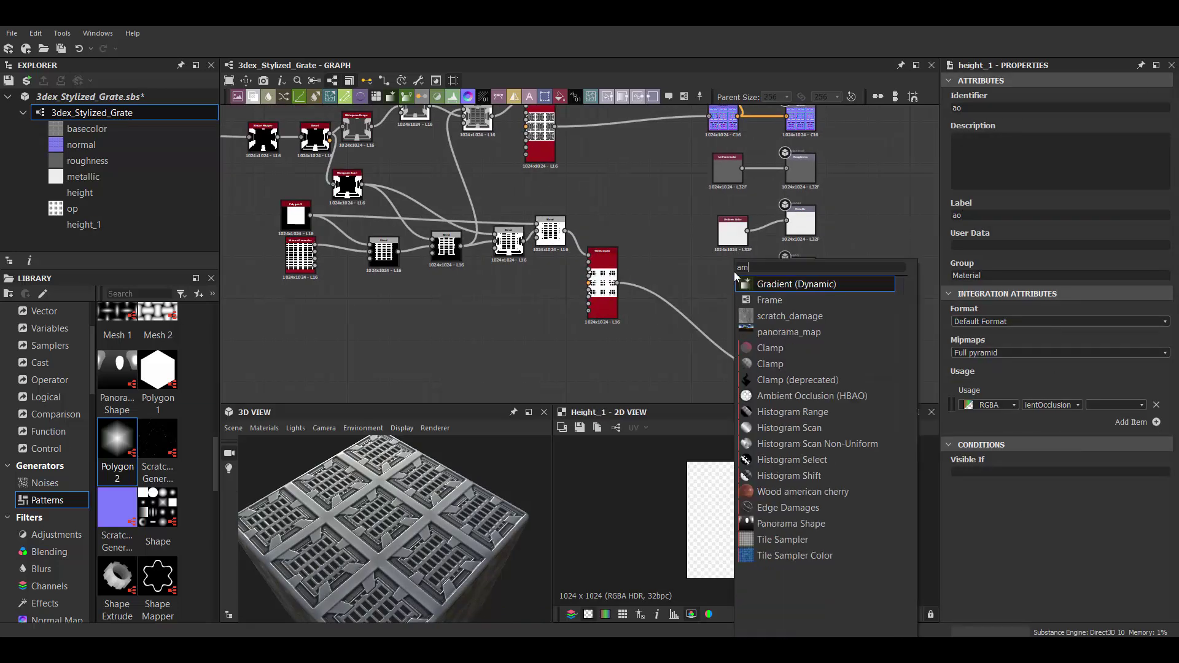
click(792, 270)
scroll(789, 304, up, 3)
middle_drag(772, 325, 761, 246)
double_click(759, 264)
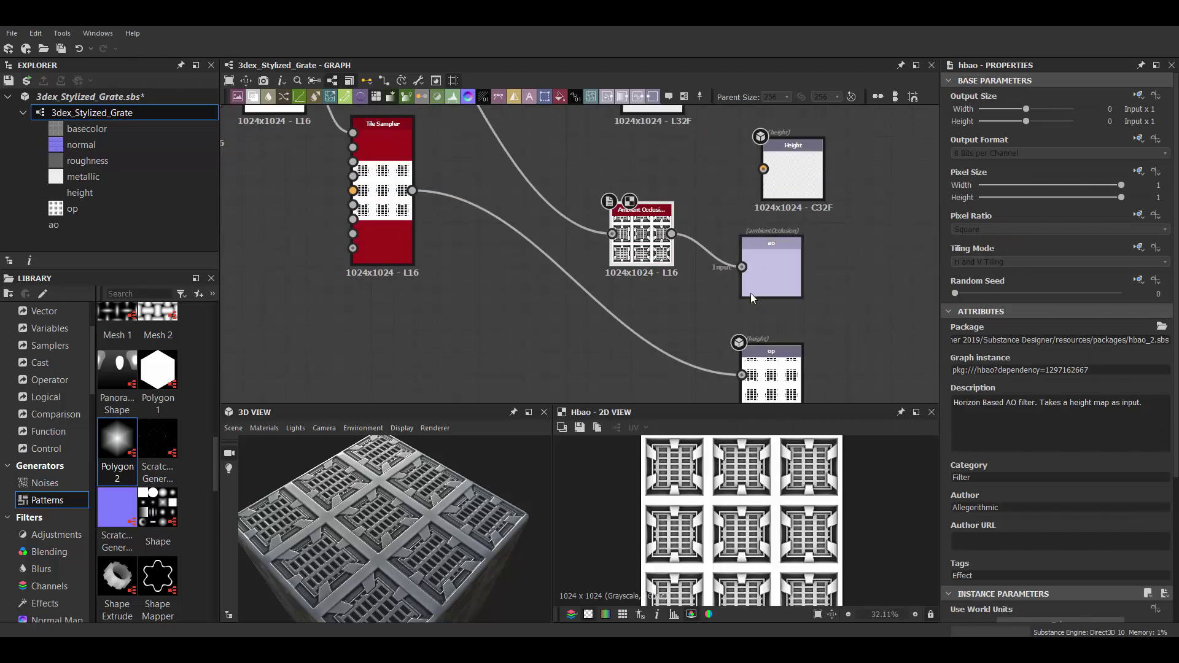
double_click(642, 242)
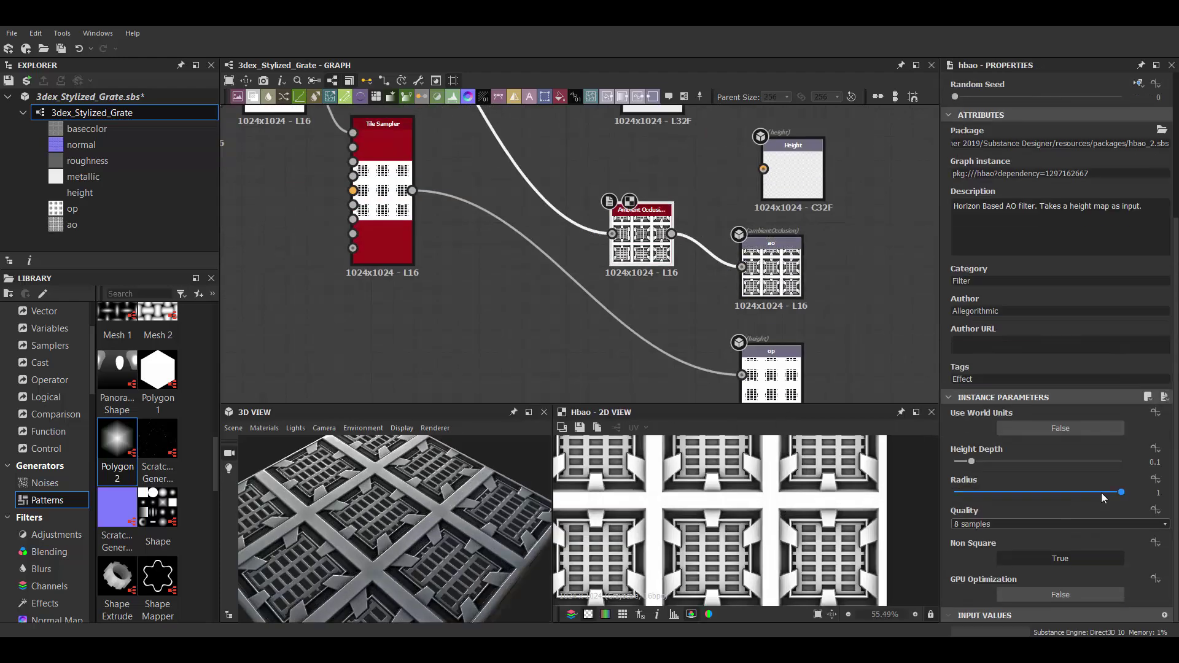
mouse_move(1116, 493)
mouse_down()
mouse_move(961, 493)
mouse_move(962, 462)
mouse_up()
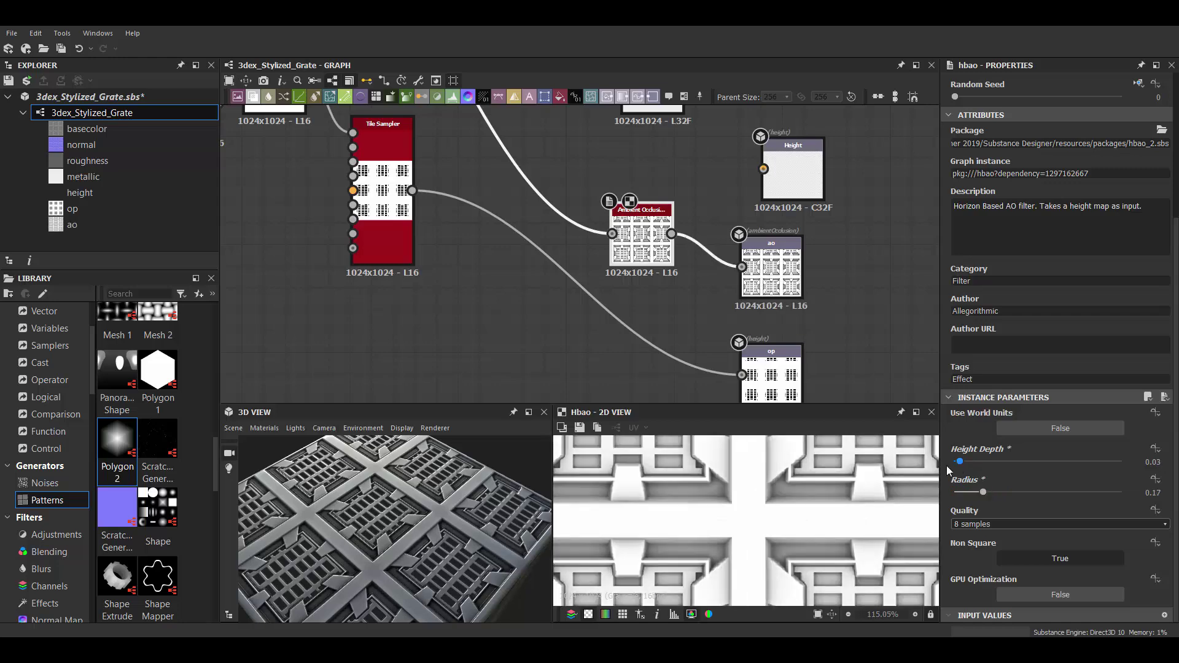
scroll(741, 221, down, 3)
- Insert a Histogram Range after the Tile Sampler and wire it to the height output
click(519, 166)
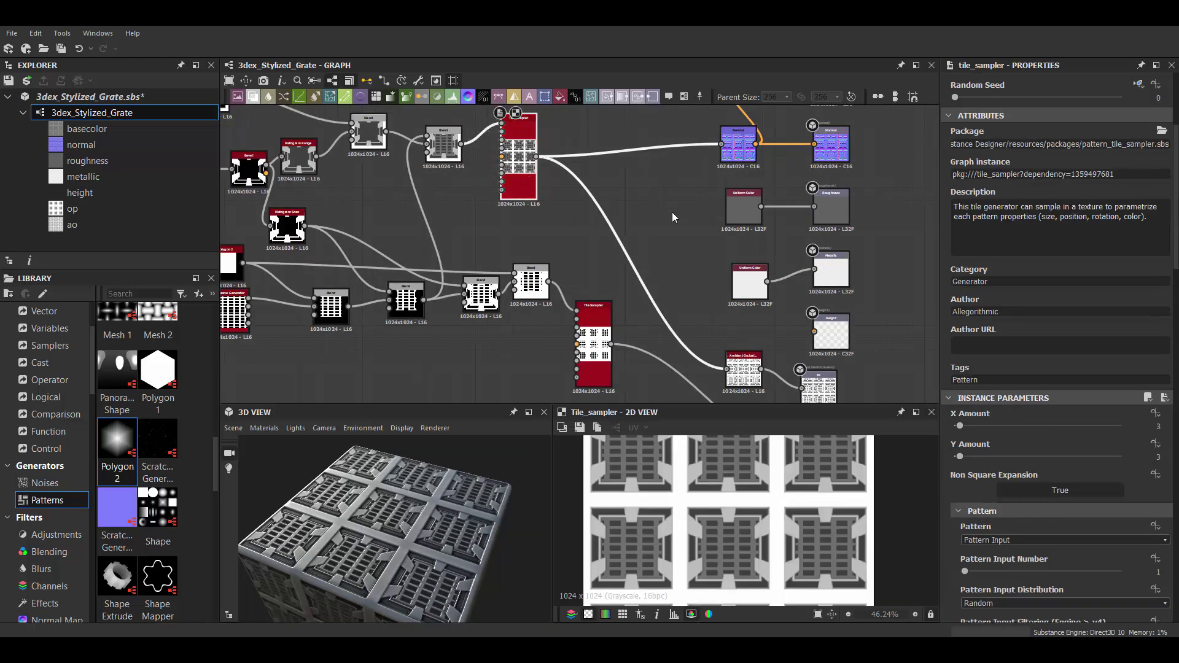
middle_drag(529, 161, 550, 194)
key(space)
text(his)
key(Return)
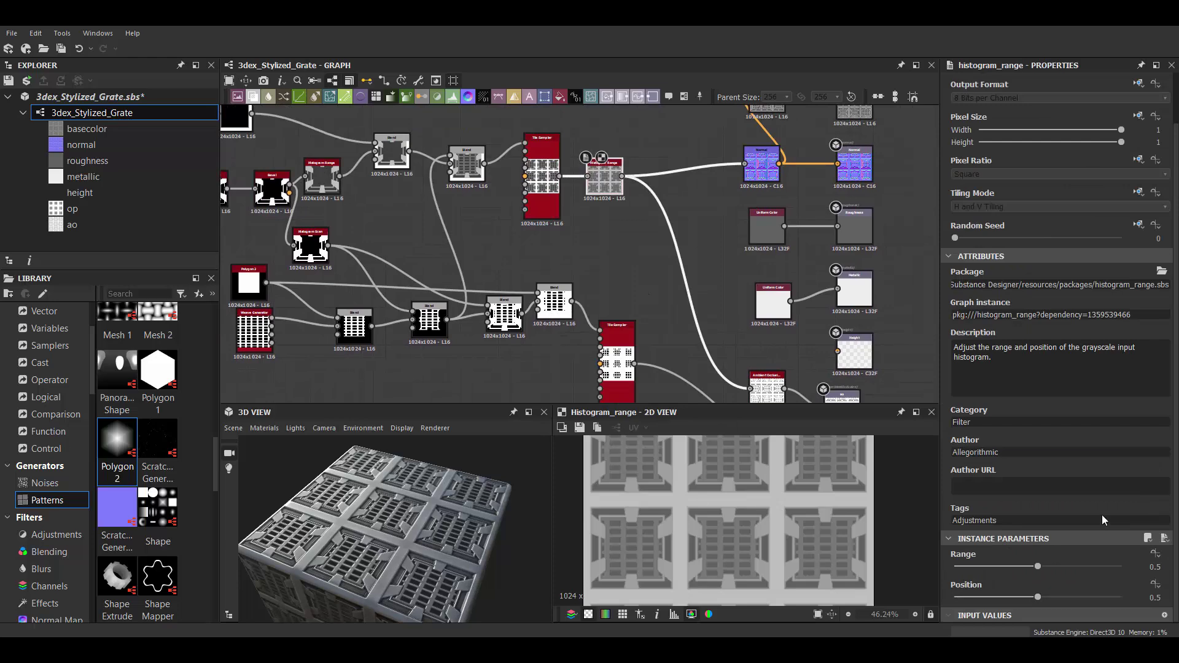
middle_drag(710, 239, 652, 204)
click(796, 317)
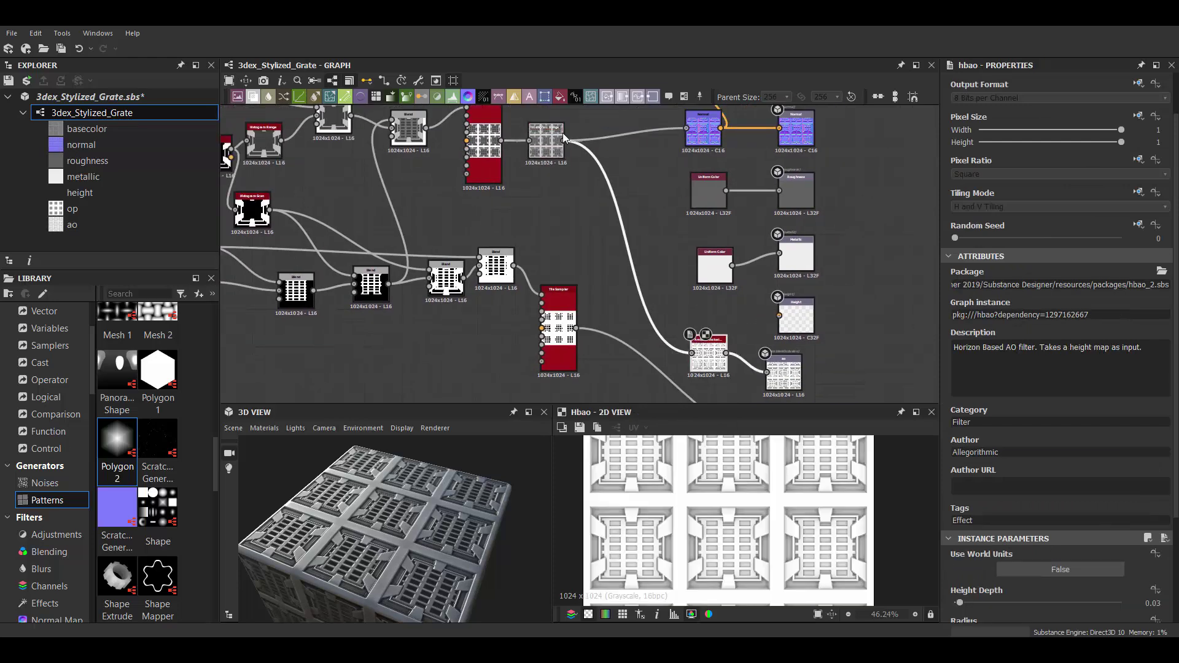
drag(564, 140, 779, 315)
- Apply the tessellation material to the cube with Tessellation 16 and displacement Scale 1.69
click(680, 520)
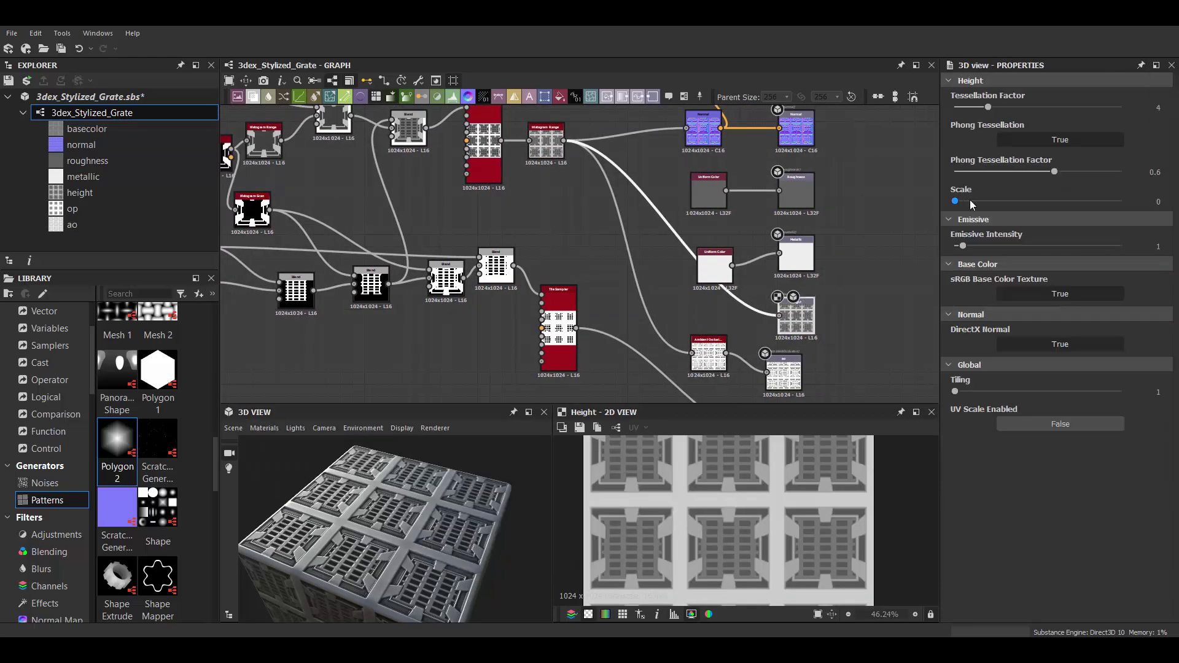
drag(987, 107, 1121, 107)
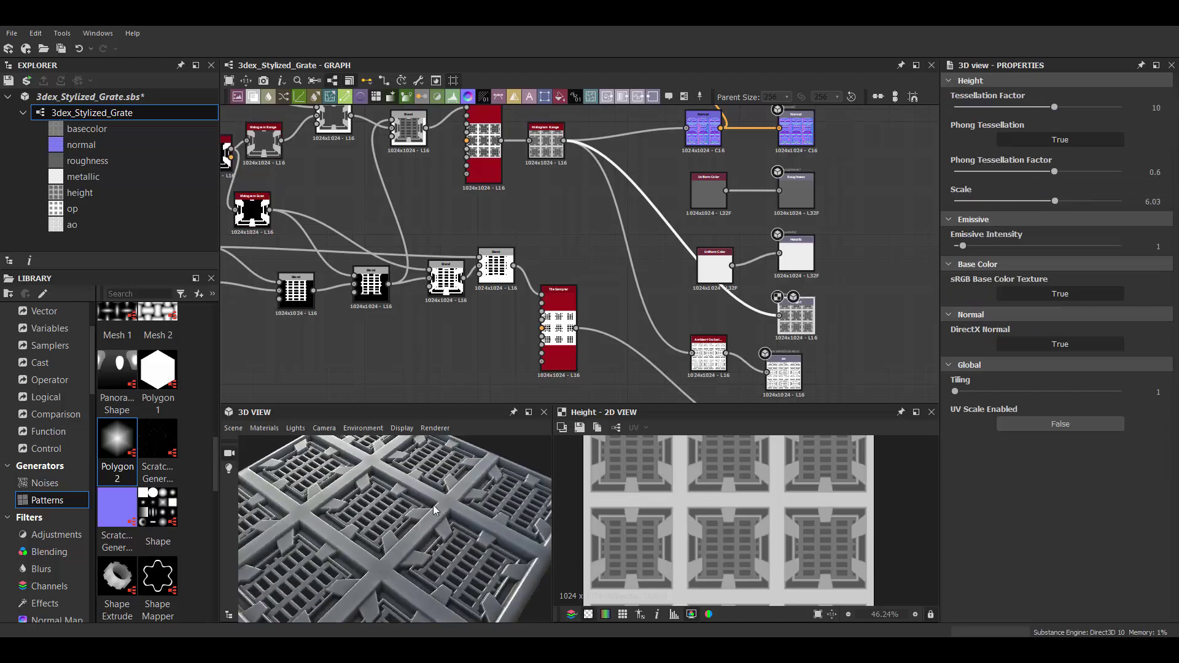
mouse_move(432, 499)
mouse_down()
mouse_move(467, 449)
mouse_move(492, 494)
mouse_move(430, 514)
mouse_up()
drag(1055, 200, 983, 201)
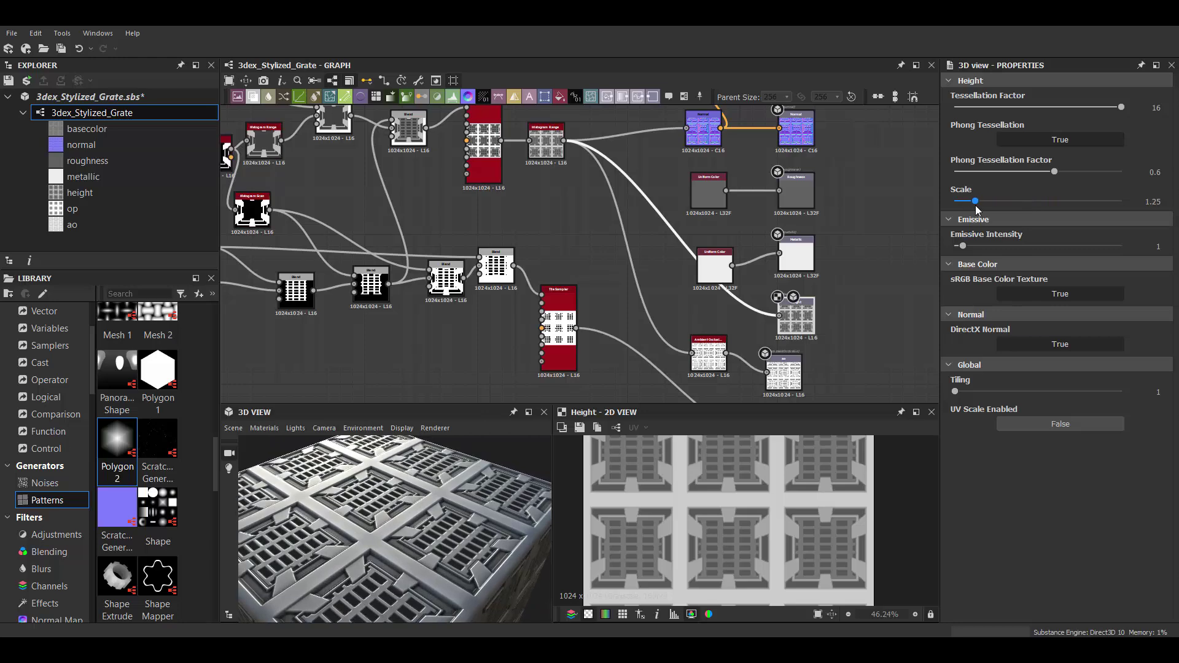
drag(405, 528, 448, 505)
scroll(576, 186, down, 5)
scroll(576, 186, up, 2)
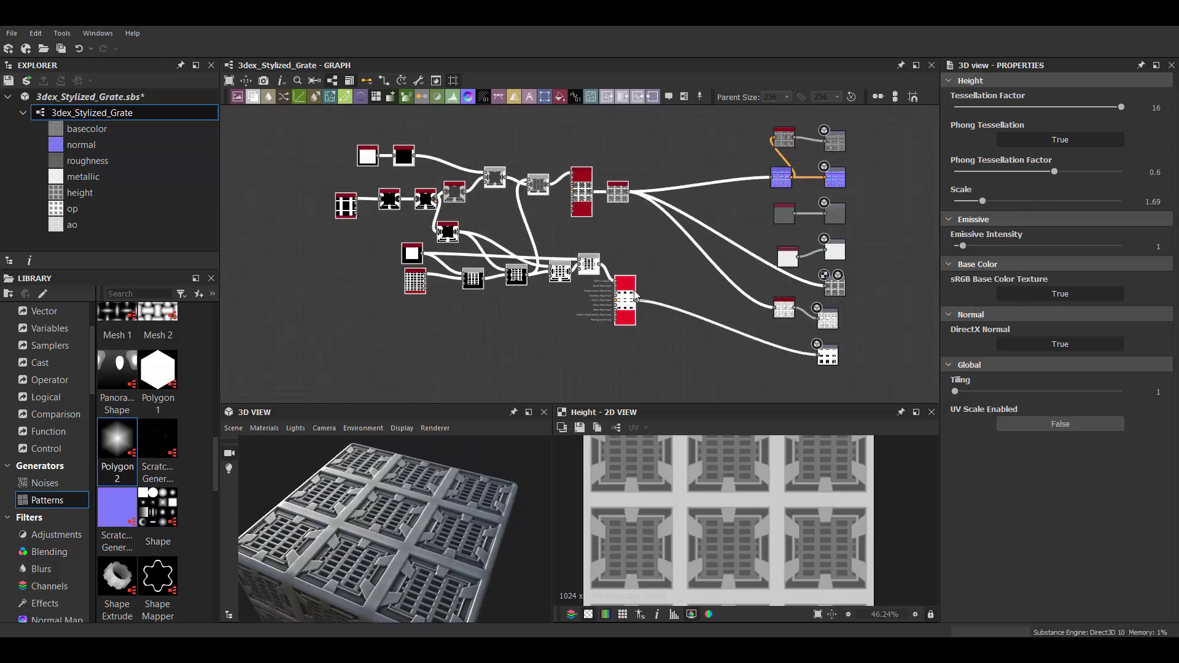
scroll(576, 186, up, 2)
- Add a Gradient Axial Reflected node and make it run vertically
drag(158, 522, 588, 171)
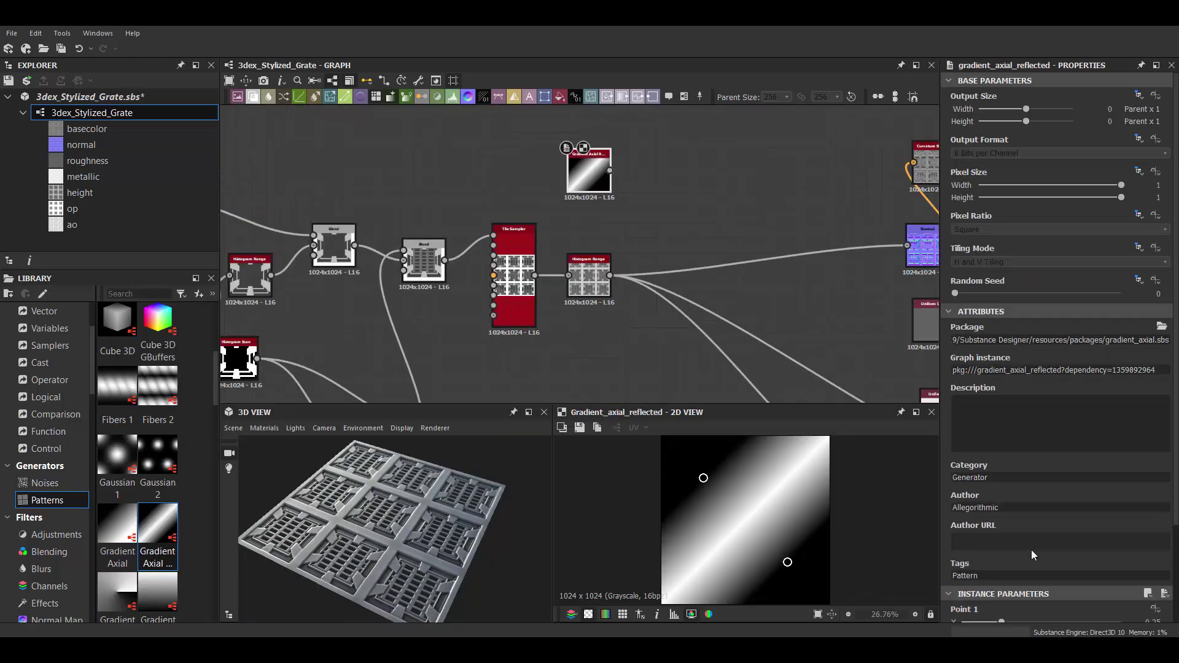
scroll(1056, 368, down, 3)
mouse_move(1002, 504)
mouse_down()
mouse_move(1047, 506)
mouse_move(1031, 505)
mouse_up()
drag(787, 562, 808, 519)
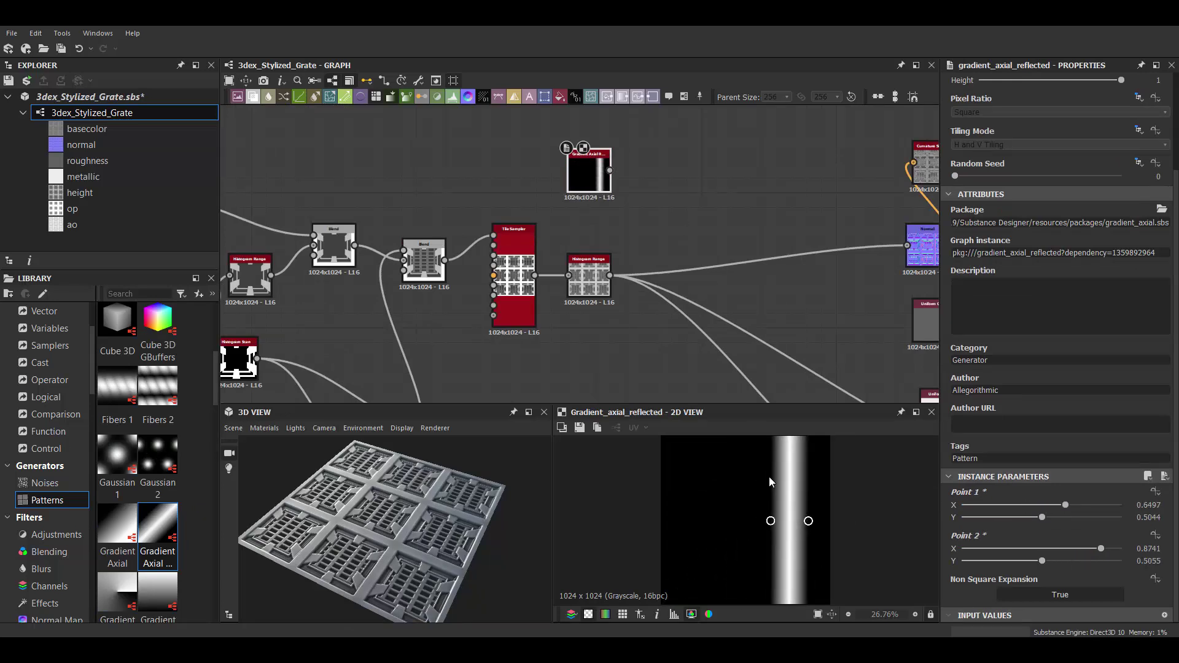
- Insert a Subtract Blend after the Histogram Range, fed by the gradient
key(space)
text(blend)
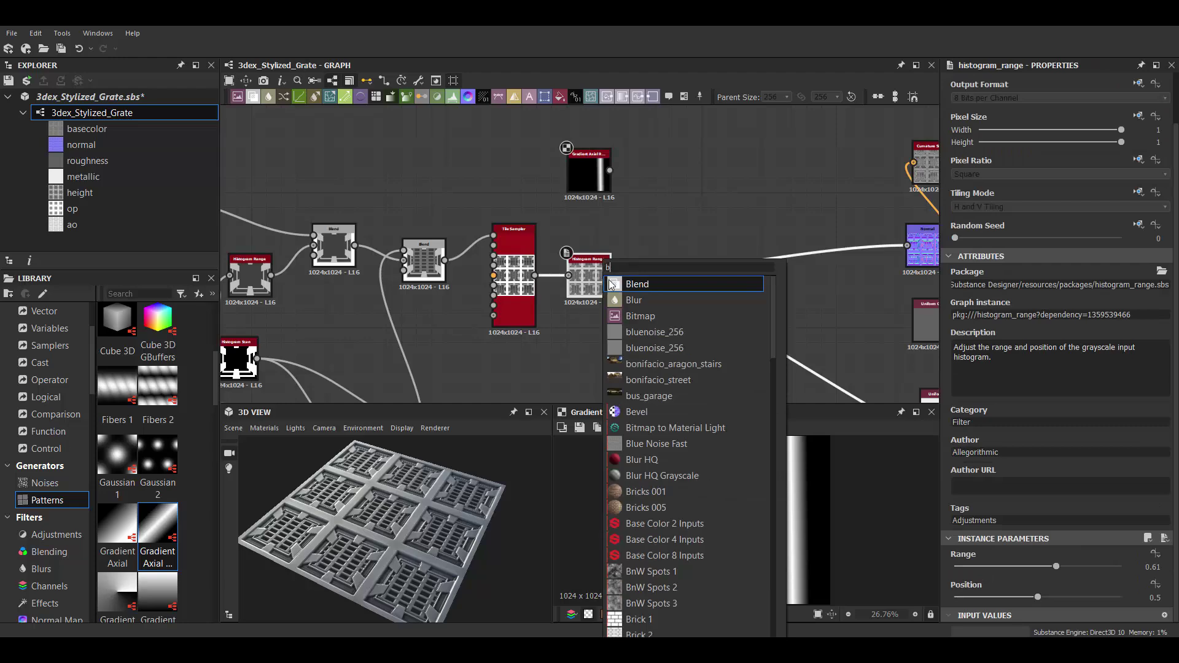
key(Return)
click(1059, 370)
click(1044, 405)
drag(609, 170, 644, 265)
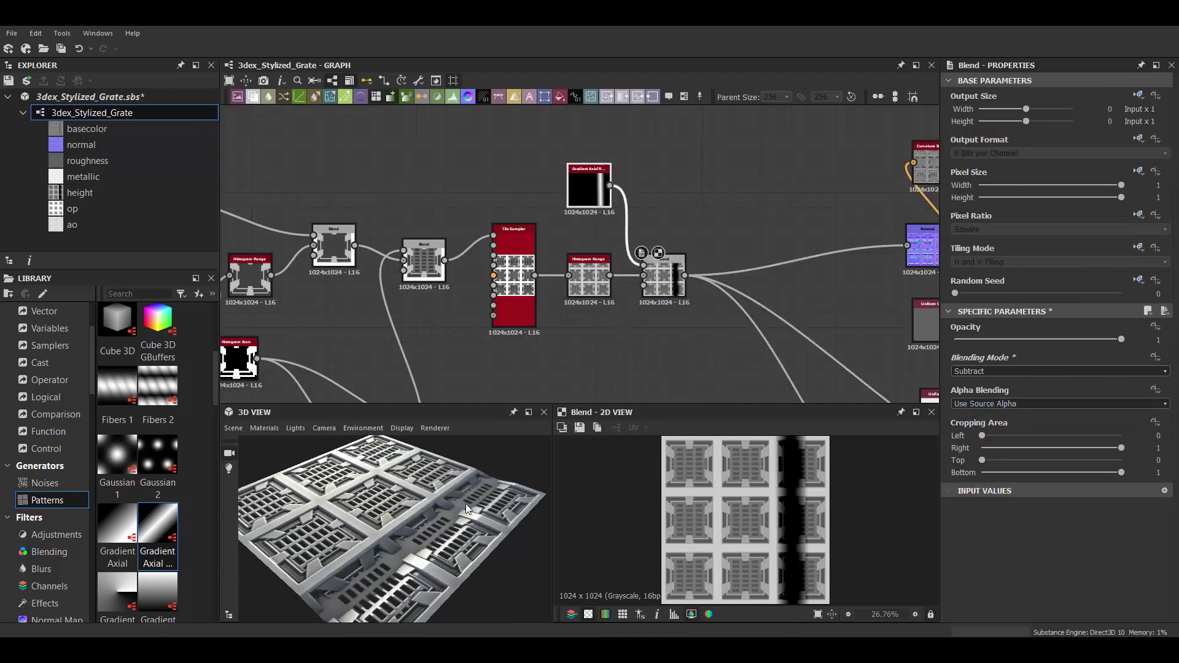
- Adjust the gradient's Point 2 X value while previewing the gradient alone
click(589, 184)
scroll(1029, 547, down, 3)
drag(1041, 568, 1112, 568)
double_click(585, 186)
key(shift+Tab)
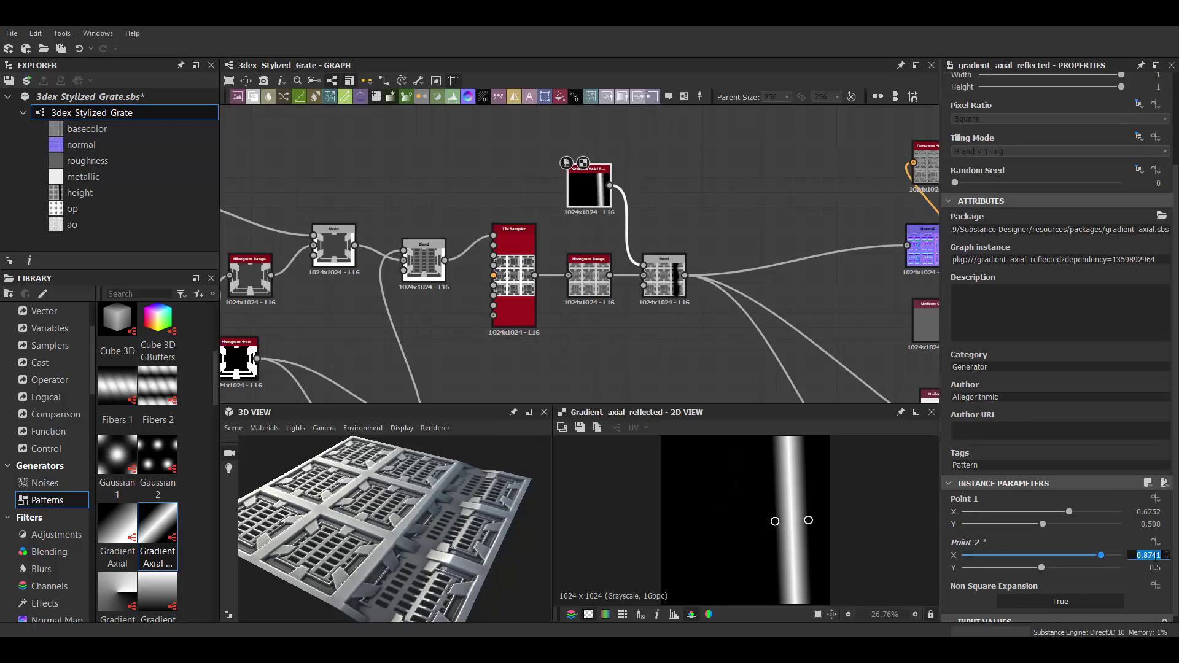
text(0.9)
key(Return)
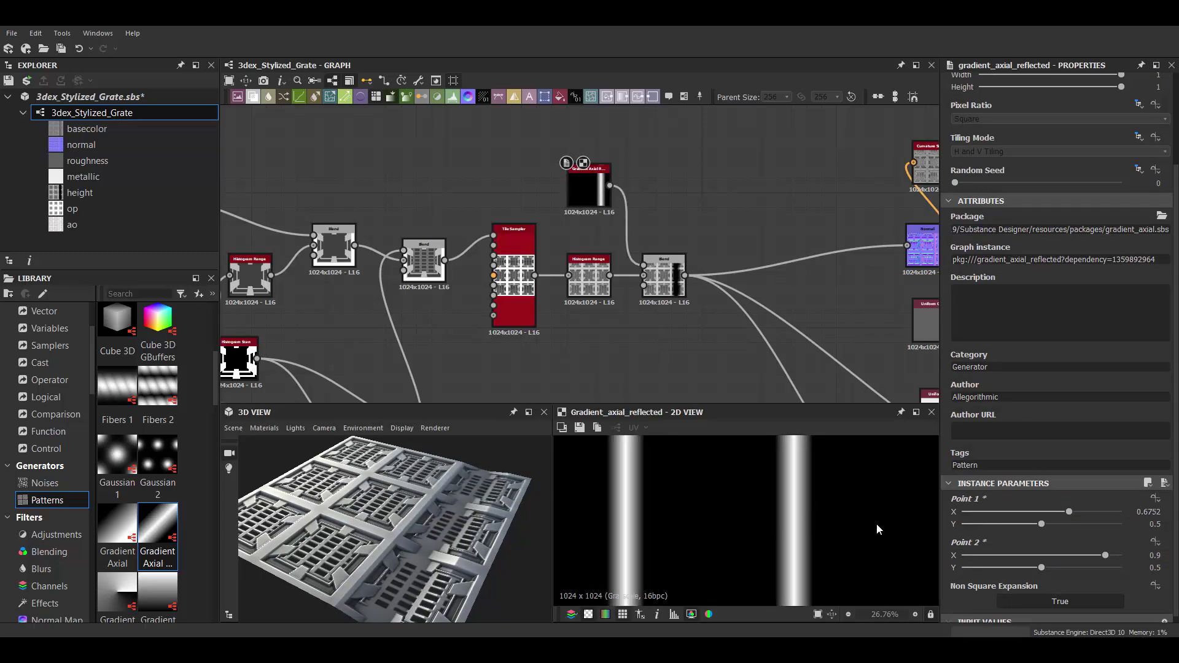
- Shift the gradient stripe sideways with a Transformation 2D offset of 0.1222
key(space)
key(Return)
drag(767, 539, 765, 536)
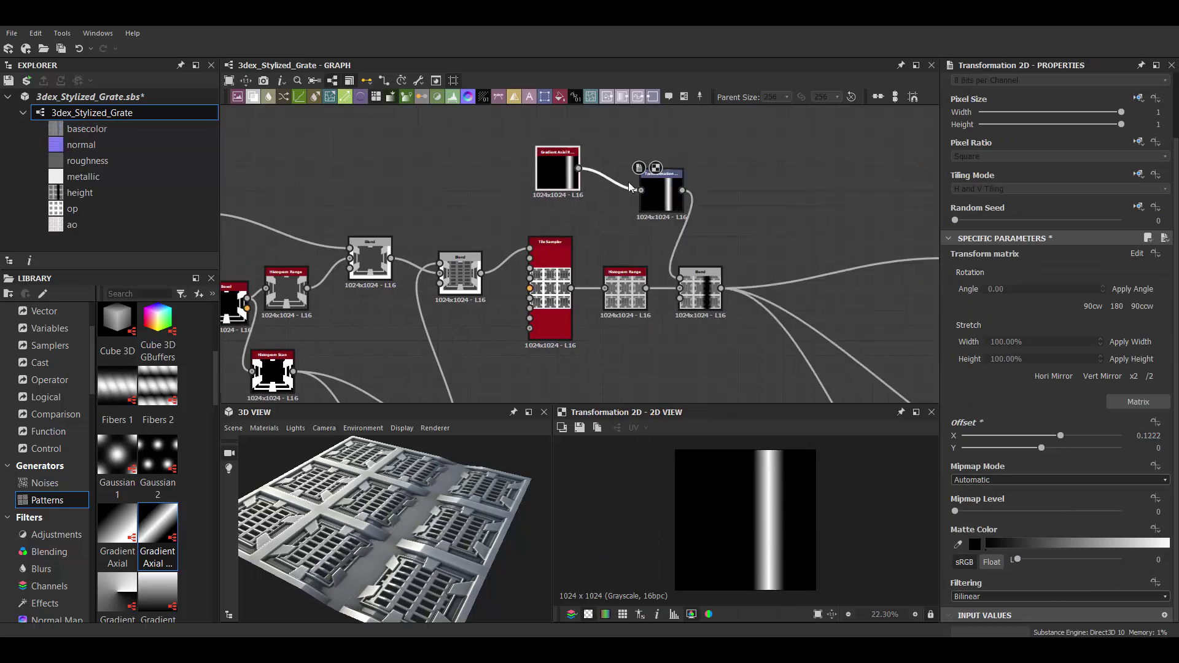
drag(660, 194, 646, 178)
- Set the Subtract blend opacity to 0.56
click(708, 304)
drag(1121, 339, 1001, 339)
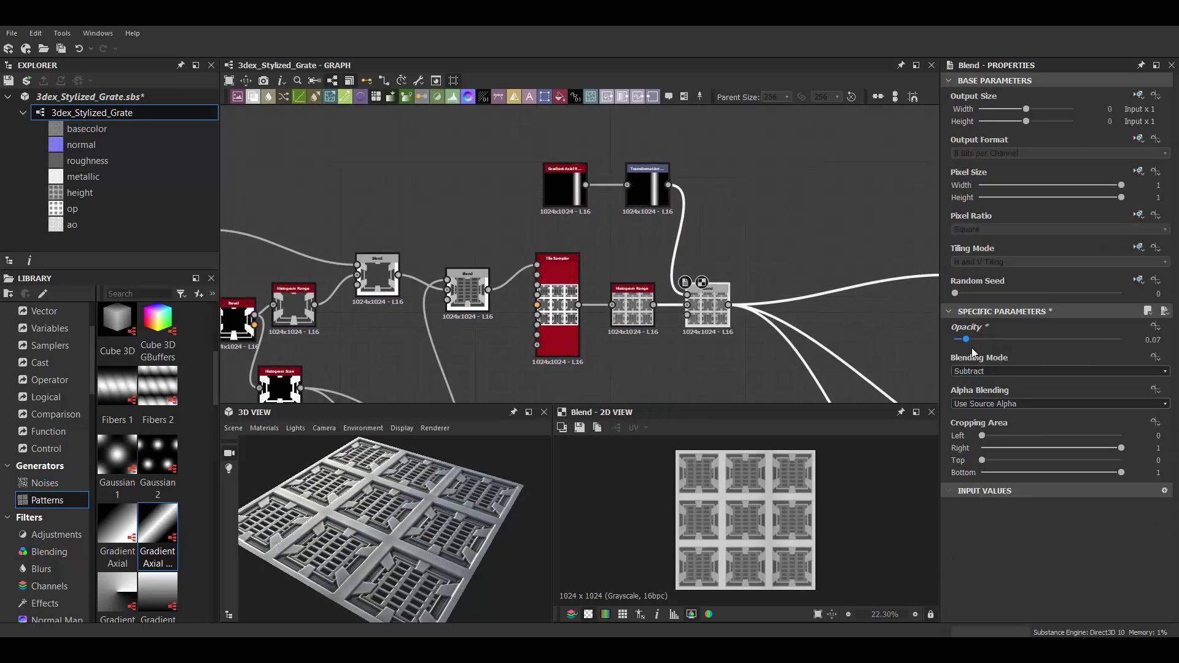
drag(447, 507, 454, 472)
drag(1014, 339, 1047, 339)
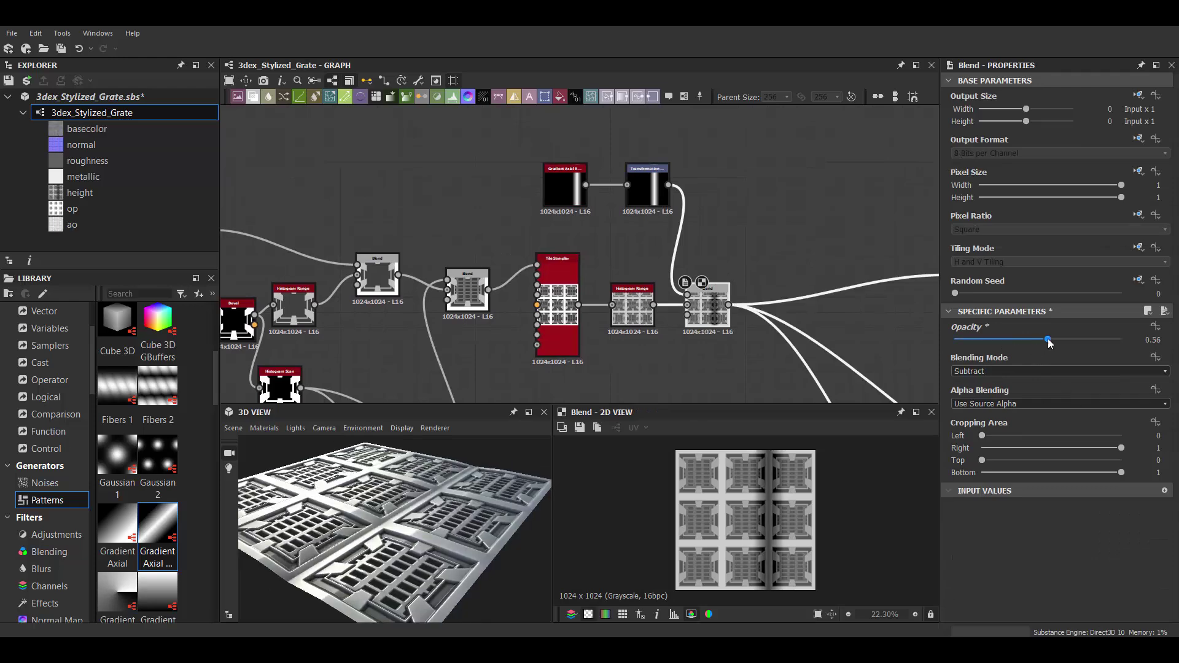
- Try a Mirror Grayscale with X offset 0.44 on the stripe, then undo it
key(space)
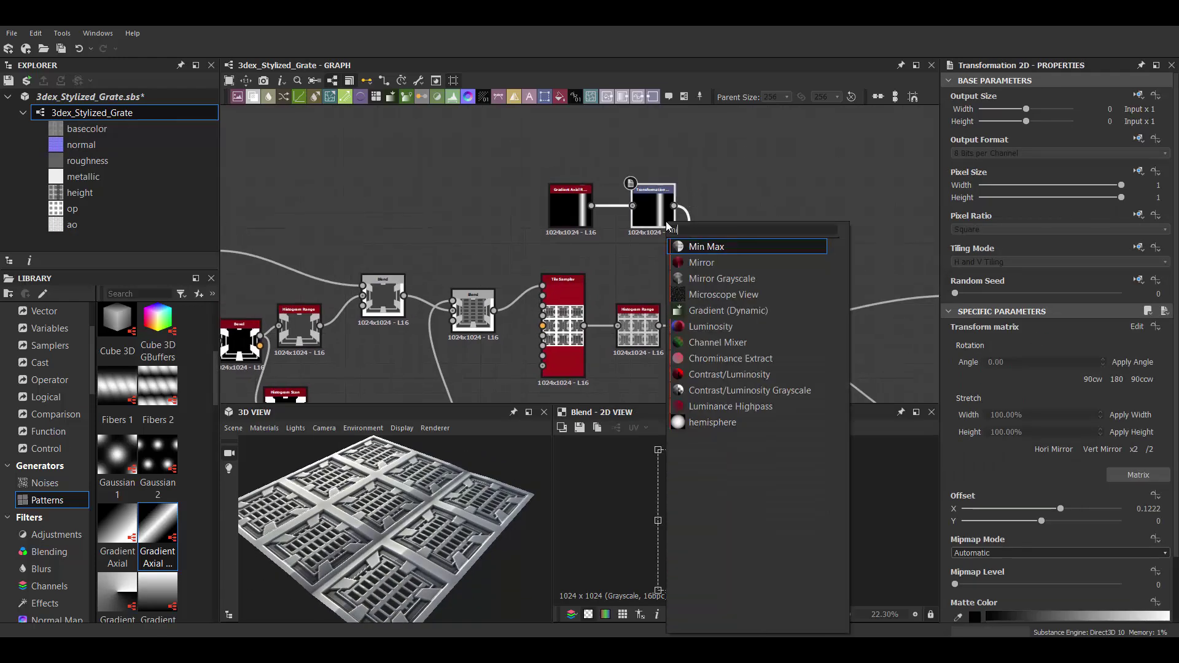
click(724, 258)
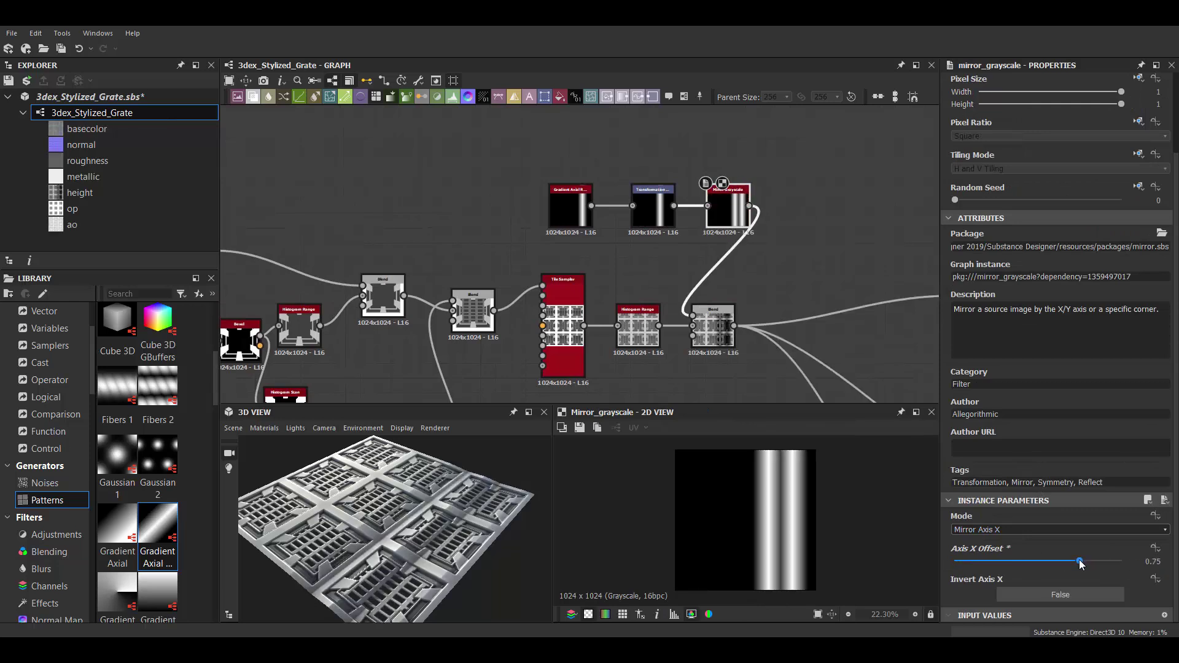
click(1038, 590)
drag(1037, 560, 1028, 561)
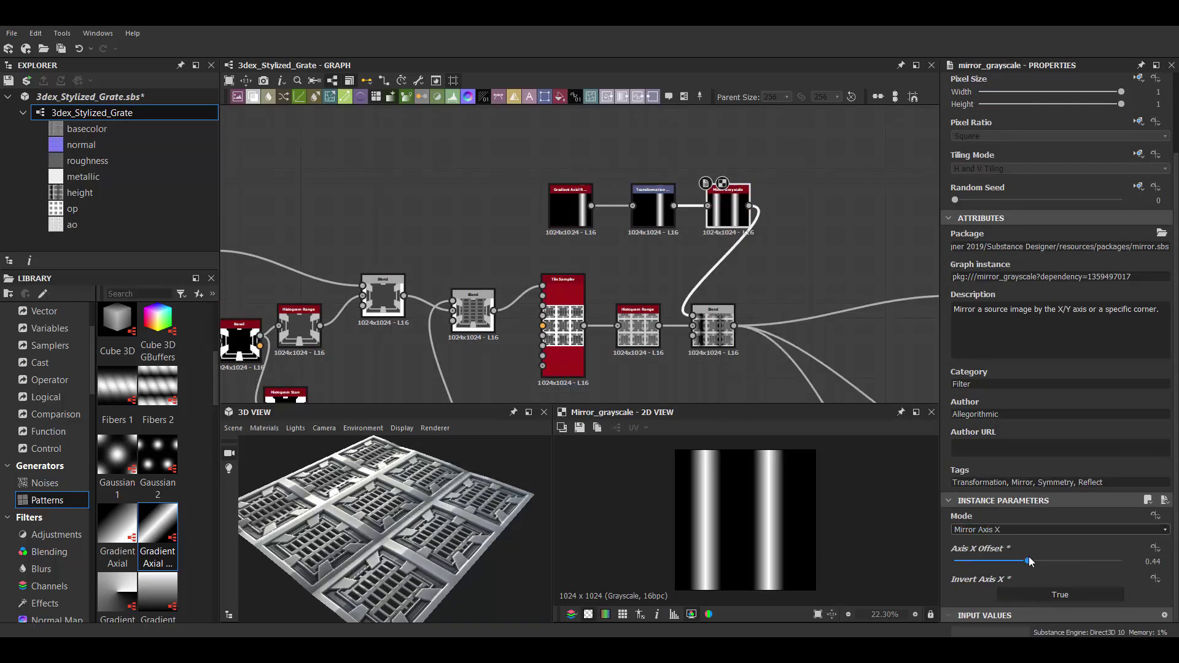
drag(726, 203, 726, 189)
key(ctrl+z)
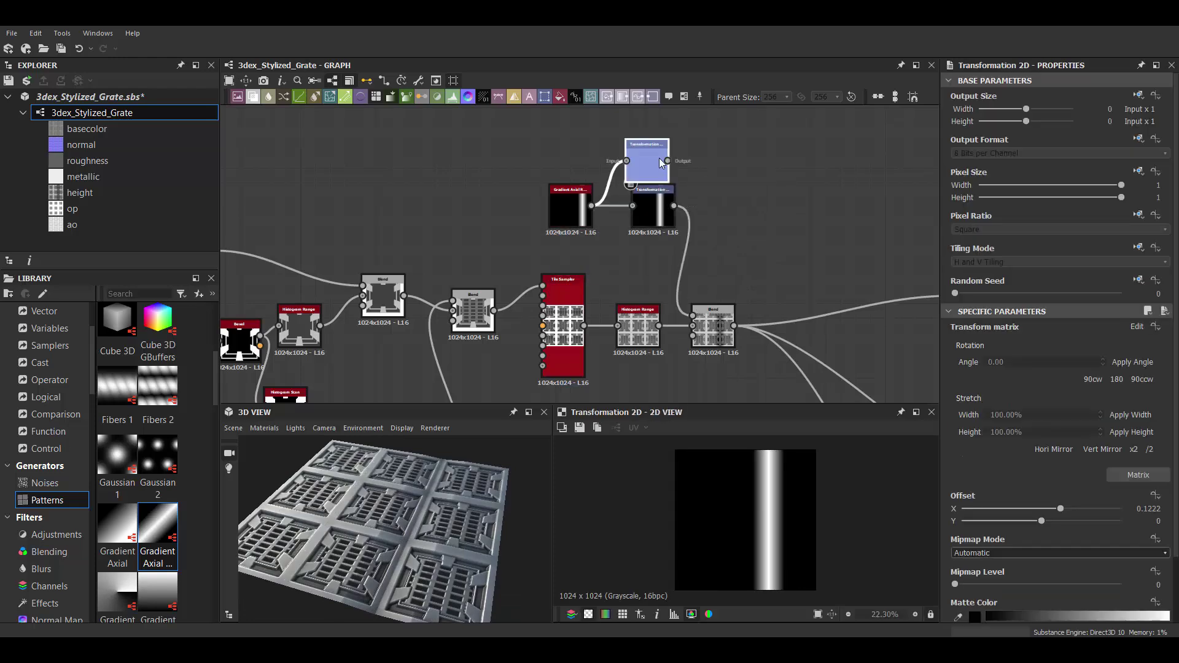
- Combine the stripe with a Transformation 2D copy offset about 0.45 in X via an Add blend
key(space)
click(737, 242)
click(1059, 368)
click(1059, 417)
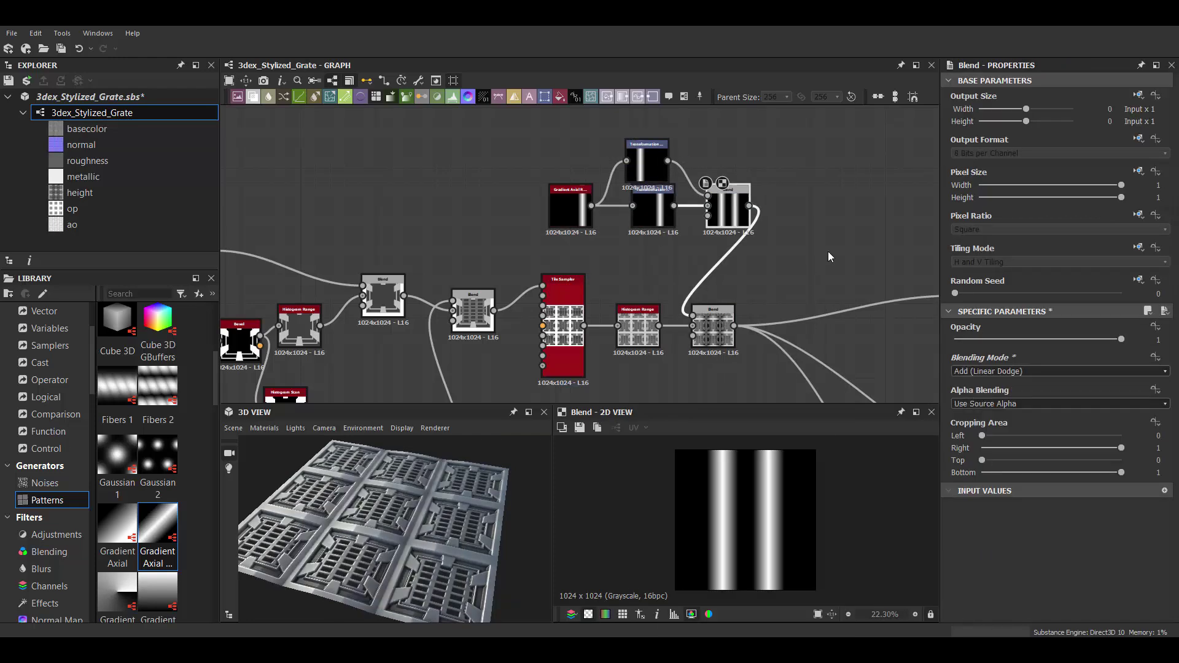
drag(646, 159, 660, 156)
scroll(428, 529, up, 2)
drag(728, 531, 717, 531)
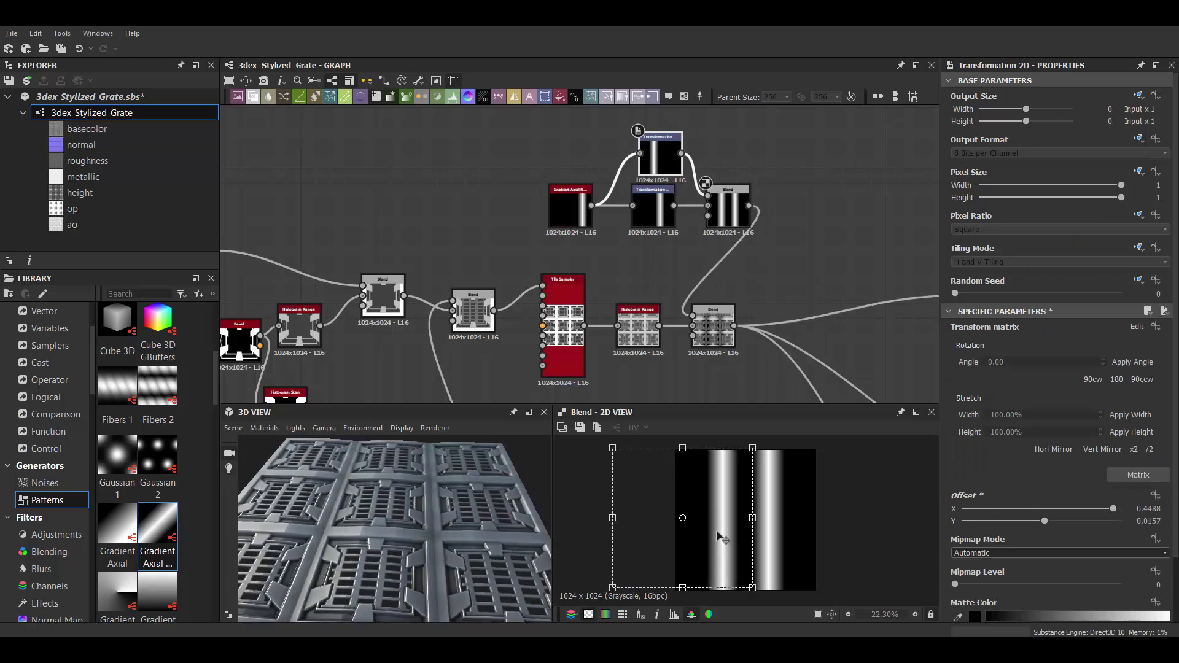
scroll(425, 518, down, 3)
scroll(555, 190, up, 4)
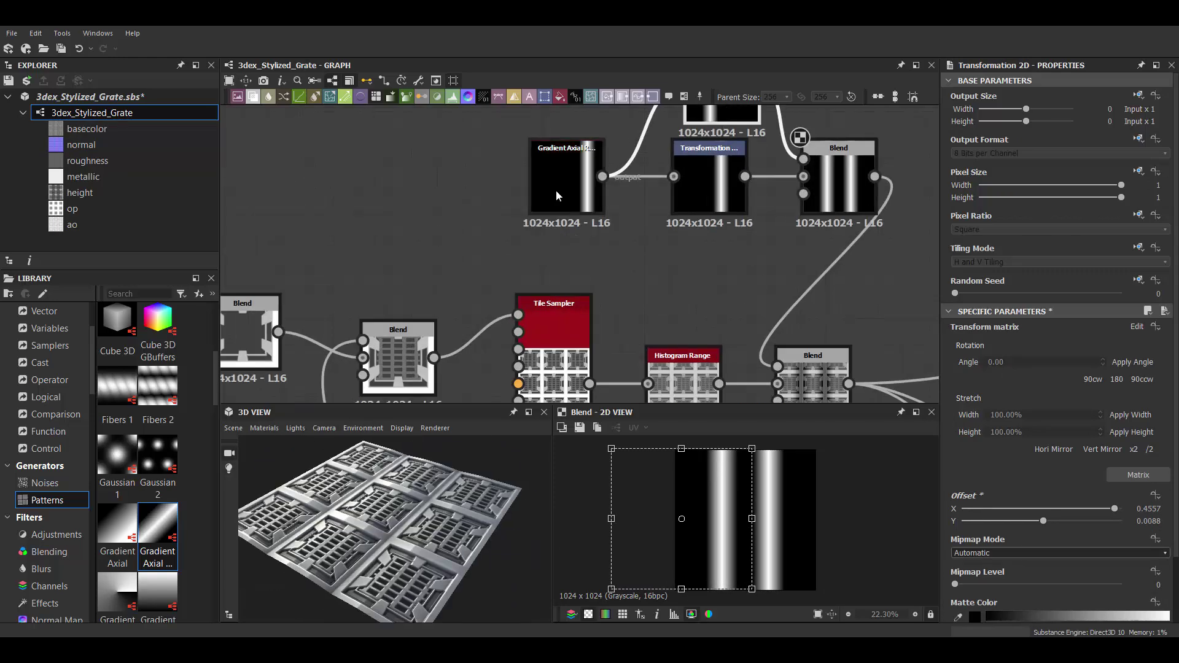
- Insert a Curve node after the Gradient Axial Reflected
click(555, 190)
key(space)
click(510, 472)
- Add a curve point and raise it to brighten the stripe gradient's falloff
click(1070, 469)
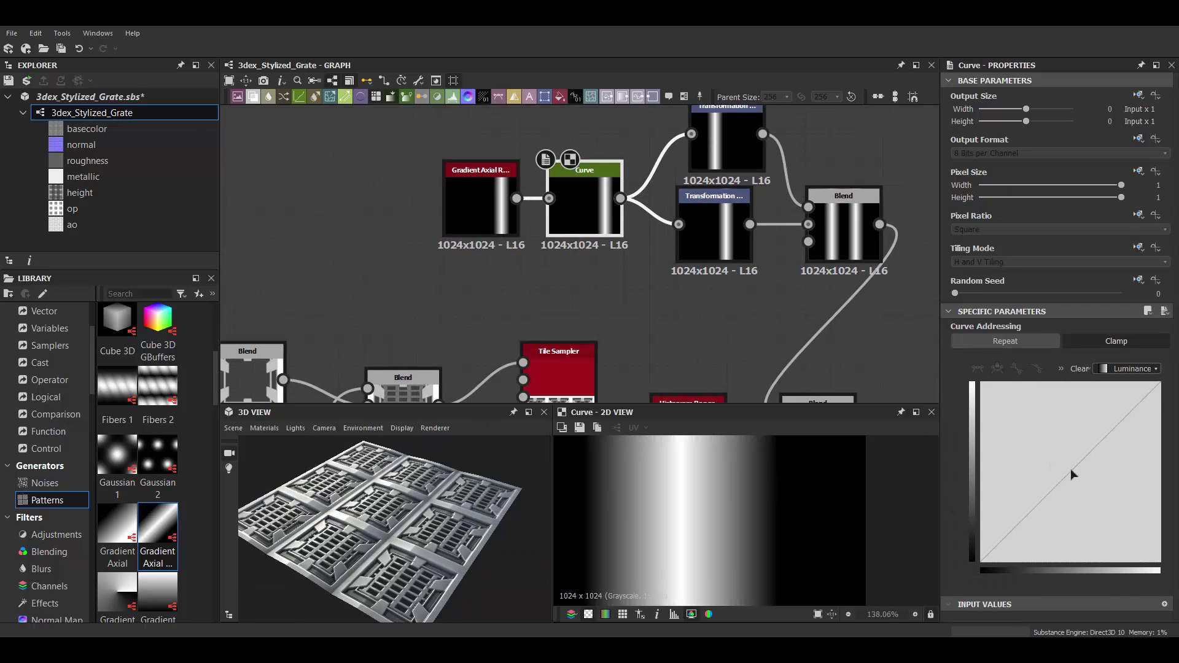
mouse_move(1070, 469)
mouse_down()
mouse_move(1060, 444)
mouse_move(1069, 404)
mouse_move(1086, 426)
mouse_up()
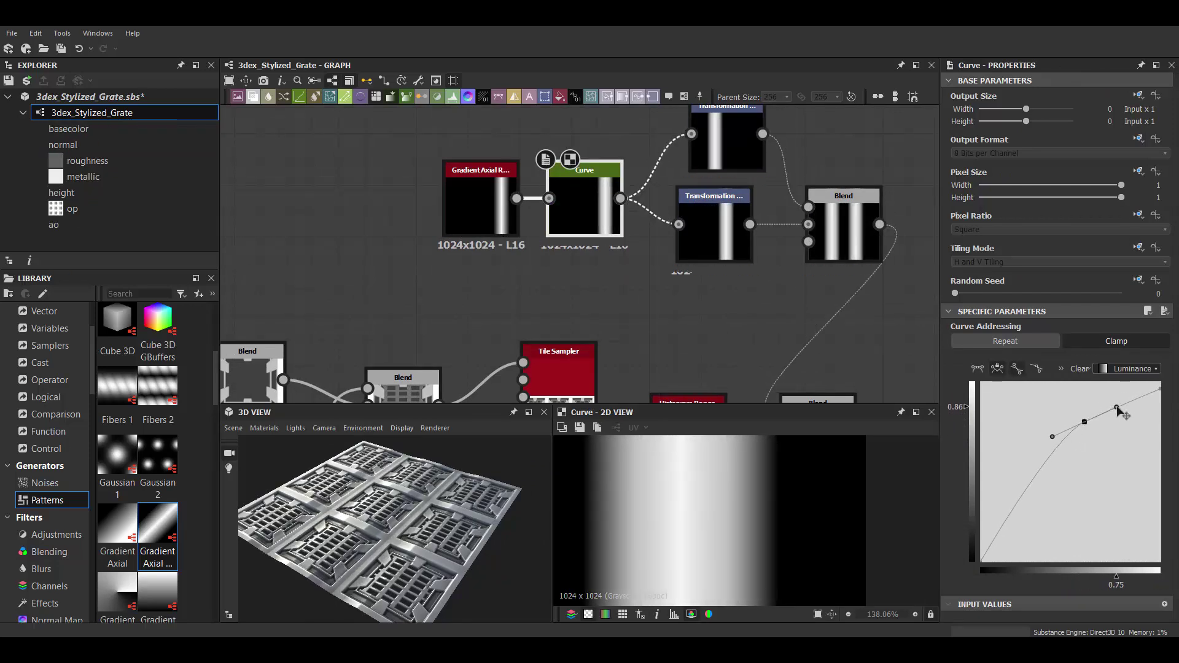
drag(995, 553, 985, 562)
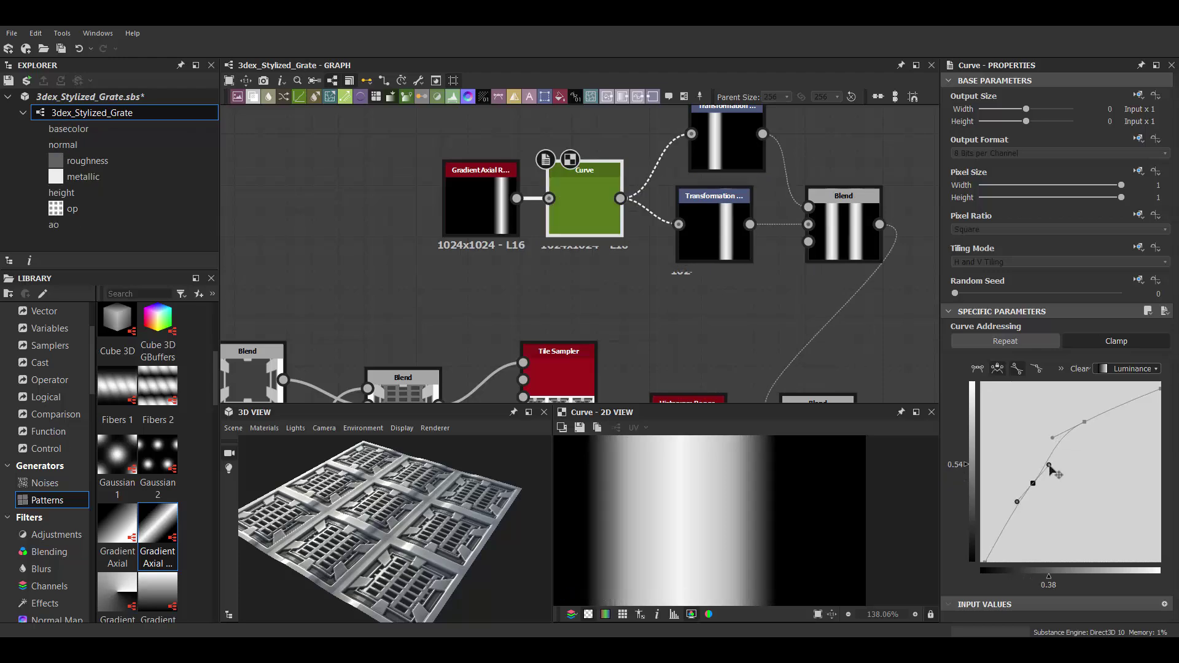
- Check the stripes on cylinder and cube, sharpen the curve falloff, and add Blur HQ Grayscale
click(234, 428)
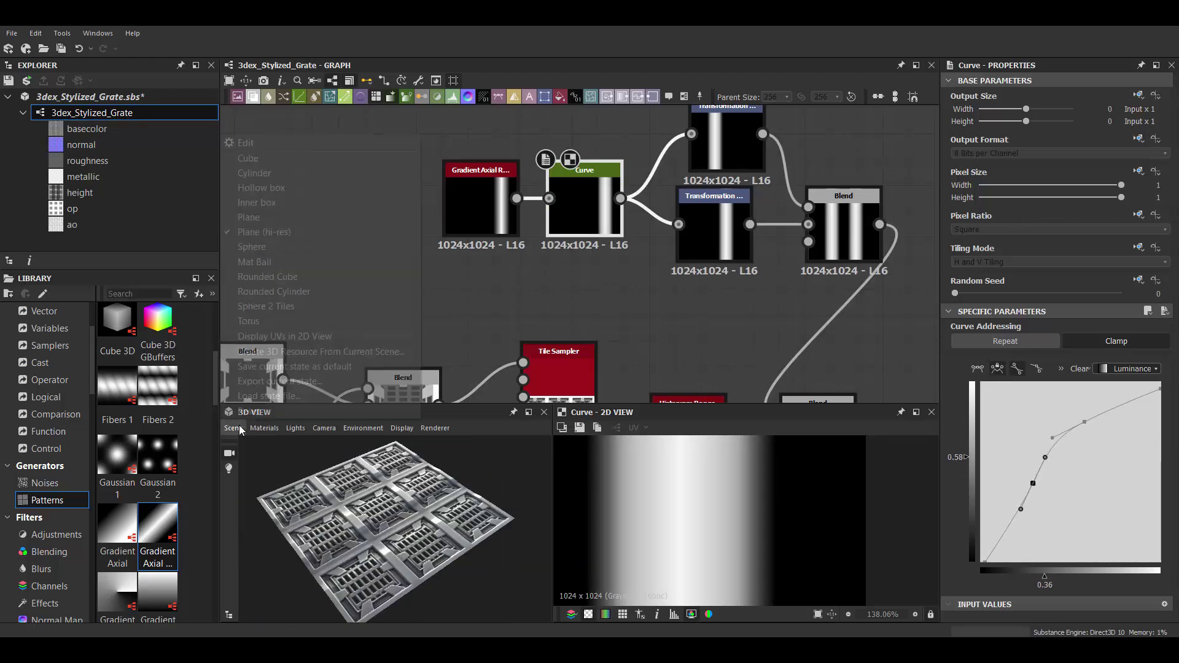
click(319, 156)
drag(436, 539, 422, 494)
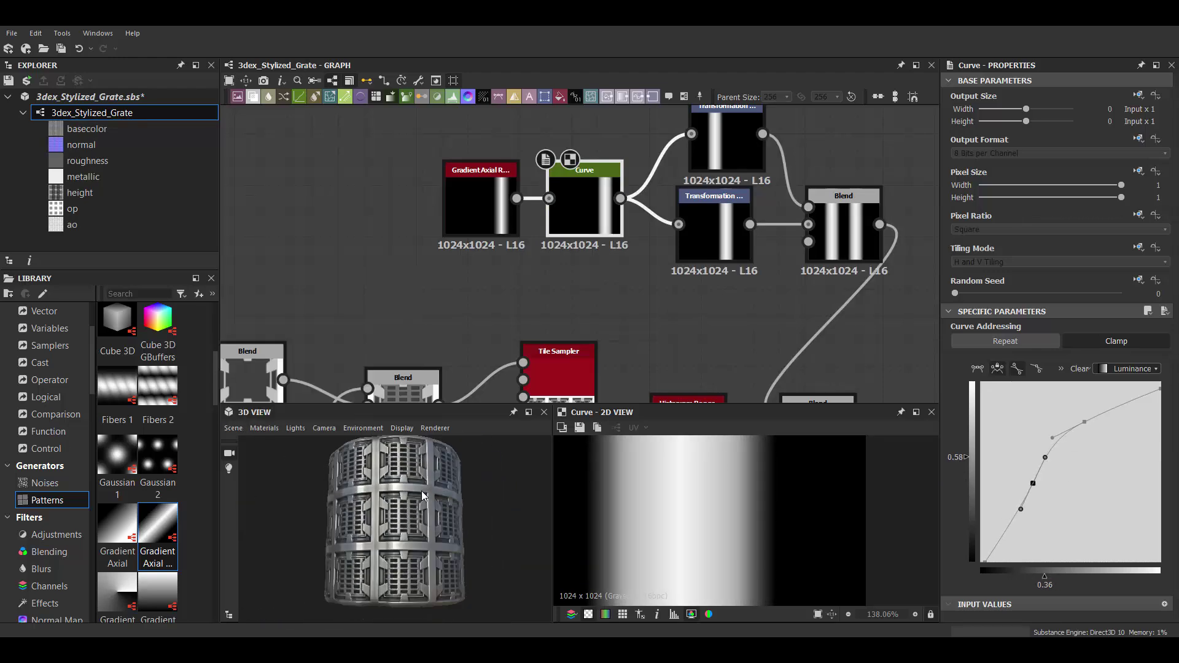
click(233, 428)
click(289, 274)
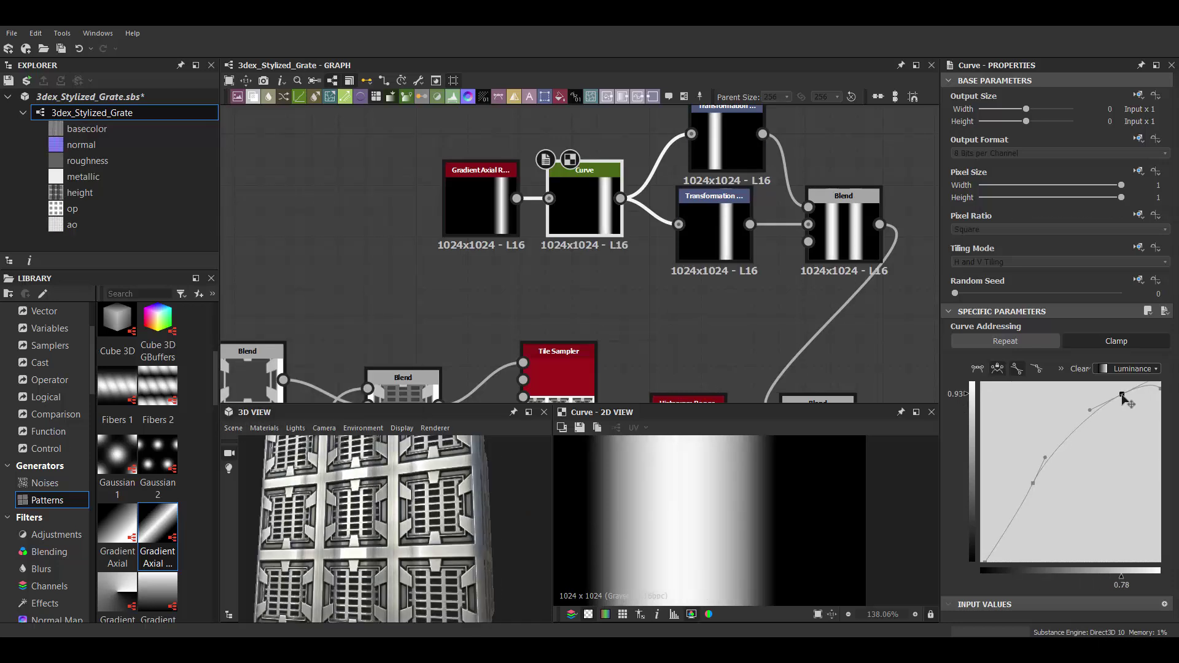
drag(1036, 472, 1056, 479)
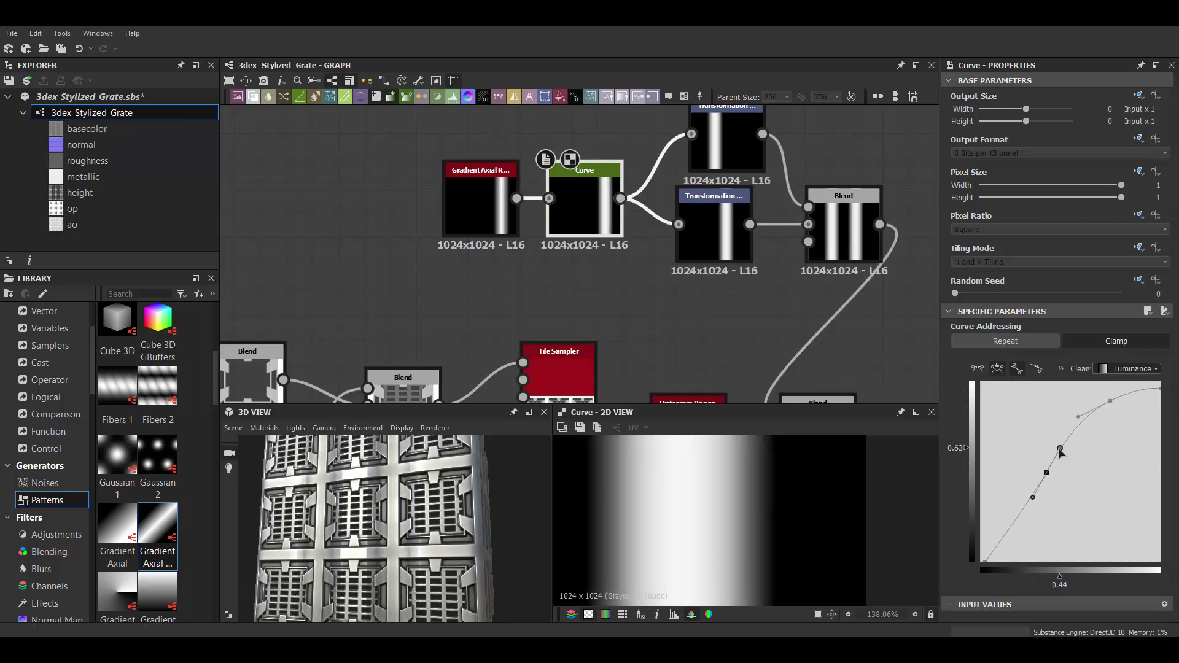
click(553, 258)
- Lower the stripe Subtract blend's opacity to 0.29
scroll(706, 522, down, 3)
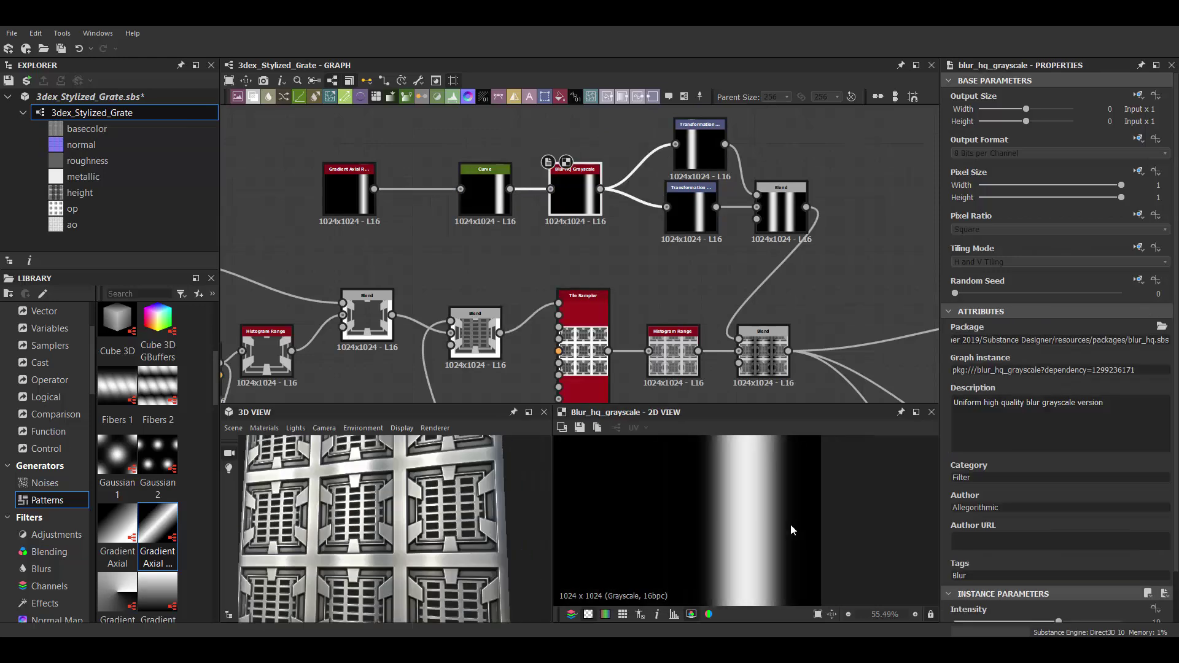
scroll(1044, 430, down, 1)
drag(1058, 566, 1004, 566)
scroll(786, 285, down, 2)
scroll(786, 285, up, 2)
click(660, 281)
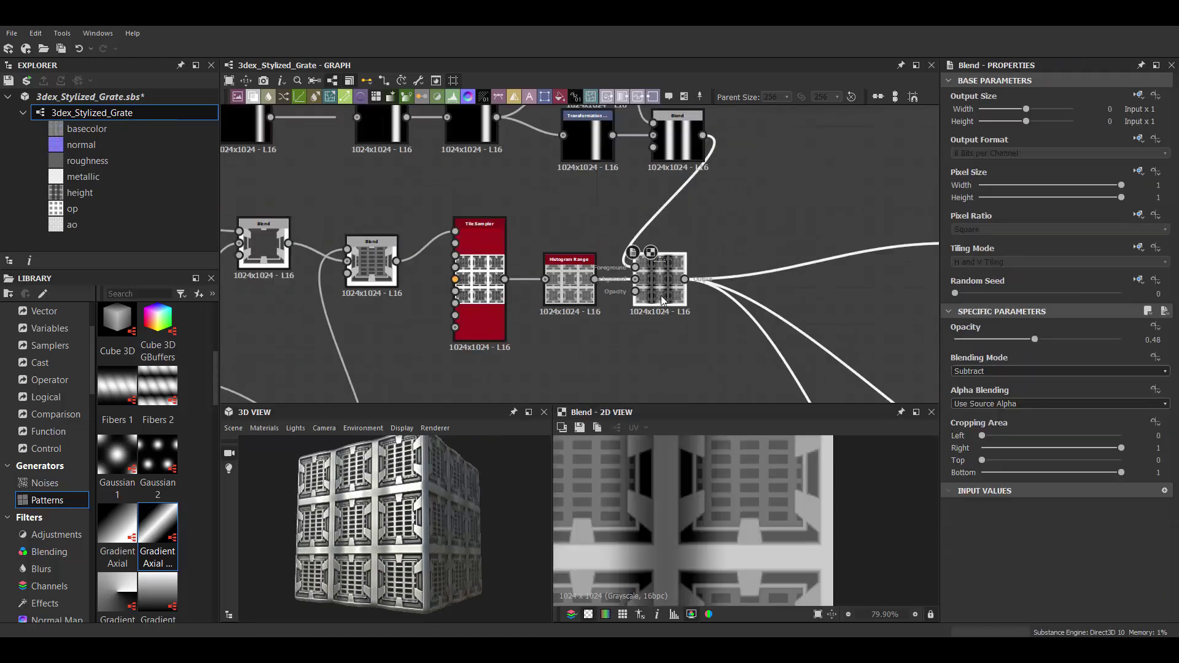
drag(482, 521, 400, 534)
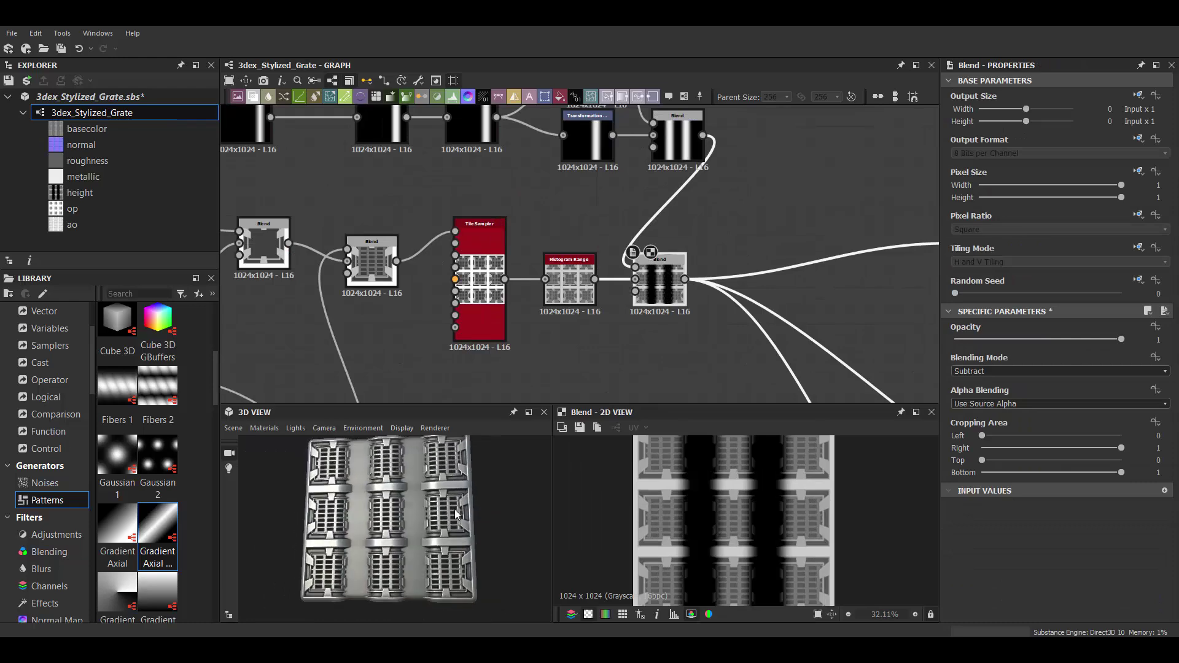
drag(1121, 340, 1008, 341)
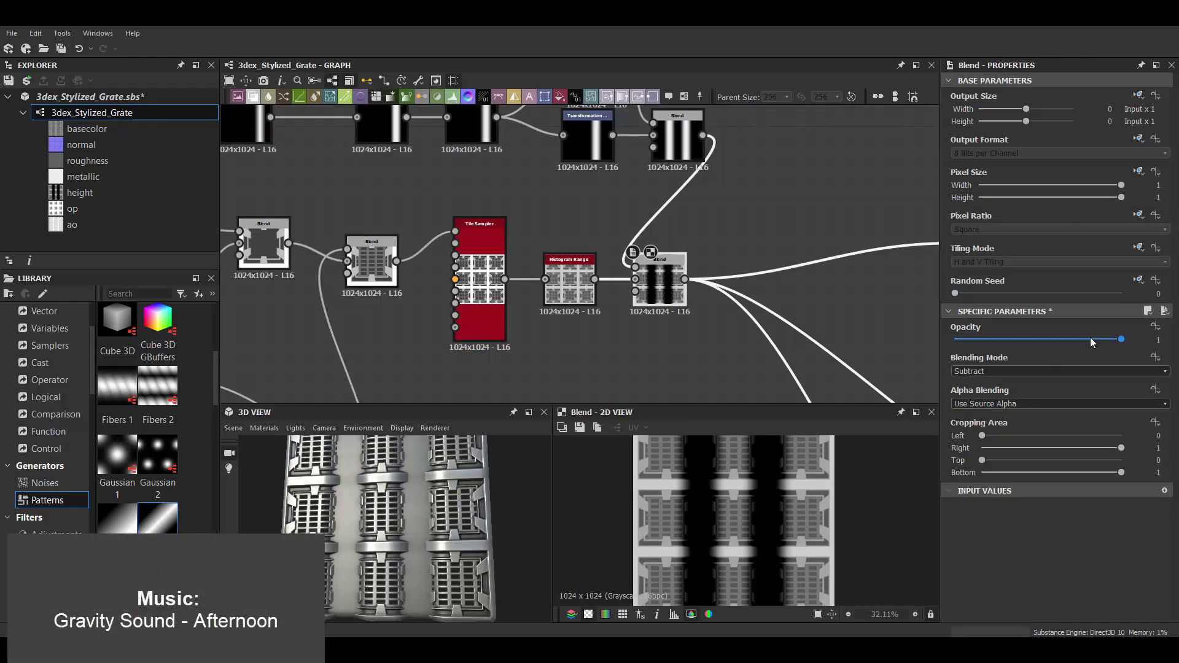
- Switch the 3D preview scene to a plane and re-angle it
click(233, 428)
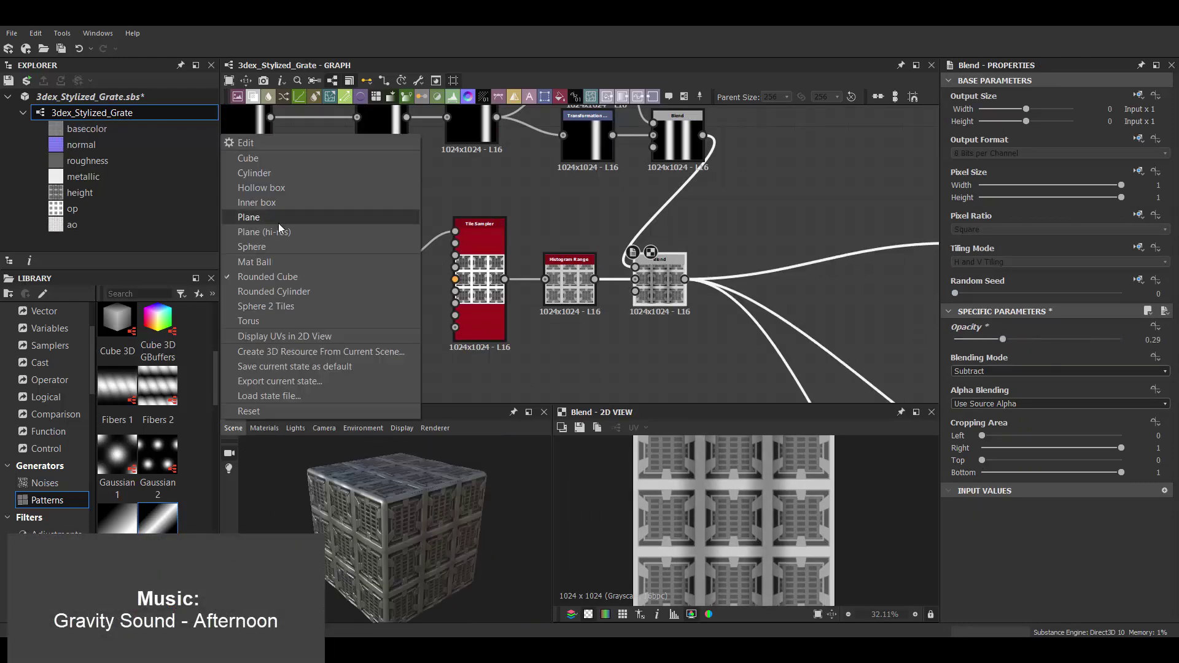
click(255, 202)
drag(490, 540, 466, 541)
scroll(554, 265, down, 3)
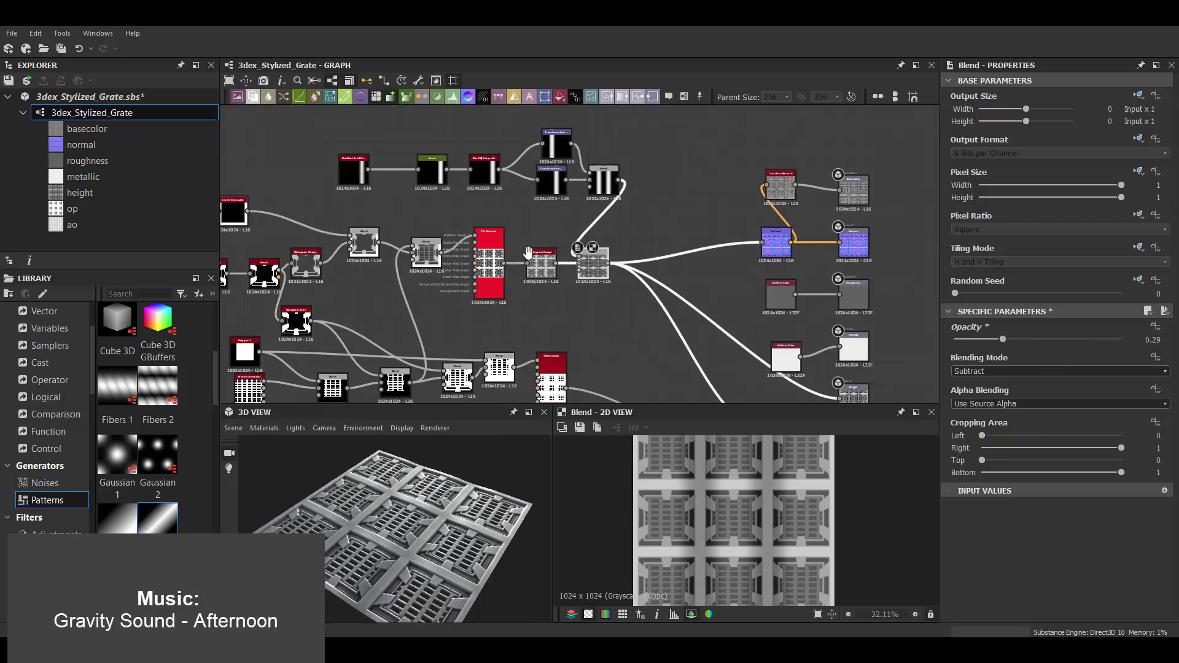
scroll(554, 265, up, 3)
- Insert a Histogram Range after the Invert Grayscale border mask
key(space)
text(his)
key(Return)
scroll(554, 260, up, 2)
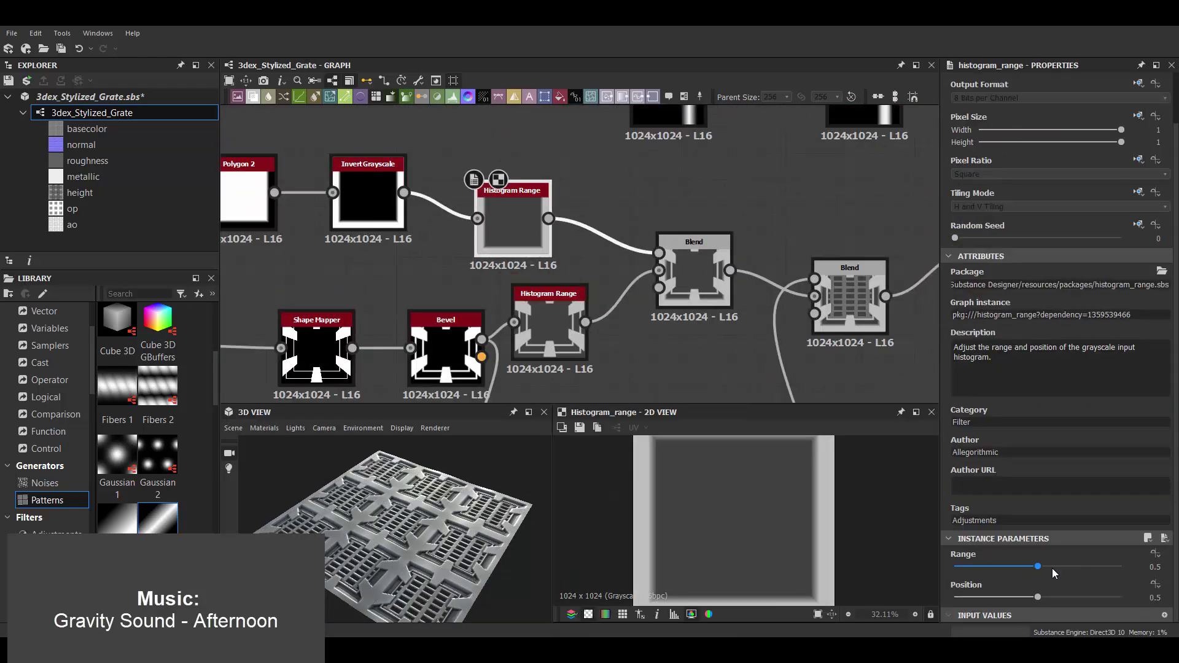
- Set the border Histogram Range to 0.77/0.58 and add an 8-sided Polygon 2 (scale 0.19, gradient 0.49)
mouse_move(1037, 566)
mouse_down()
mouse_move(1082, 566)
mouse_move(1033, 600)
mouse_up()
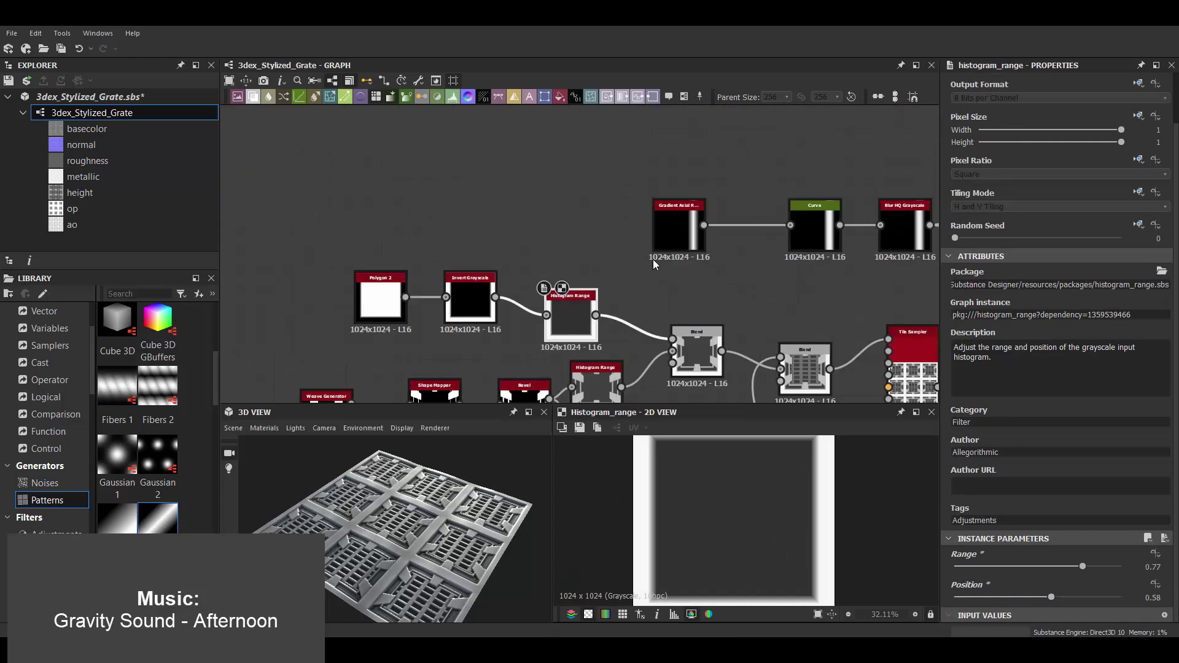
scroll(614, 277, down, 2)
key(ctrl+v)
drag(959, 523, 983, 523)
drag(1038, 553, 968, 554)
scroll(1005, 548, down, 2)
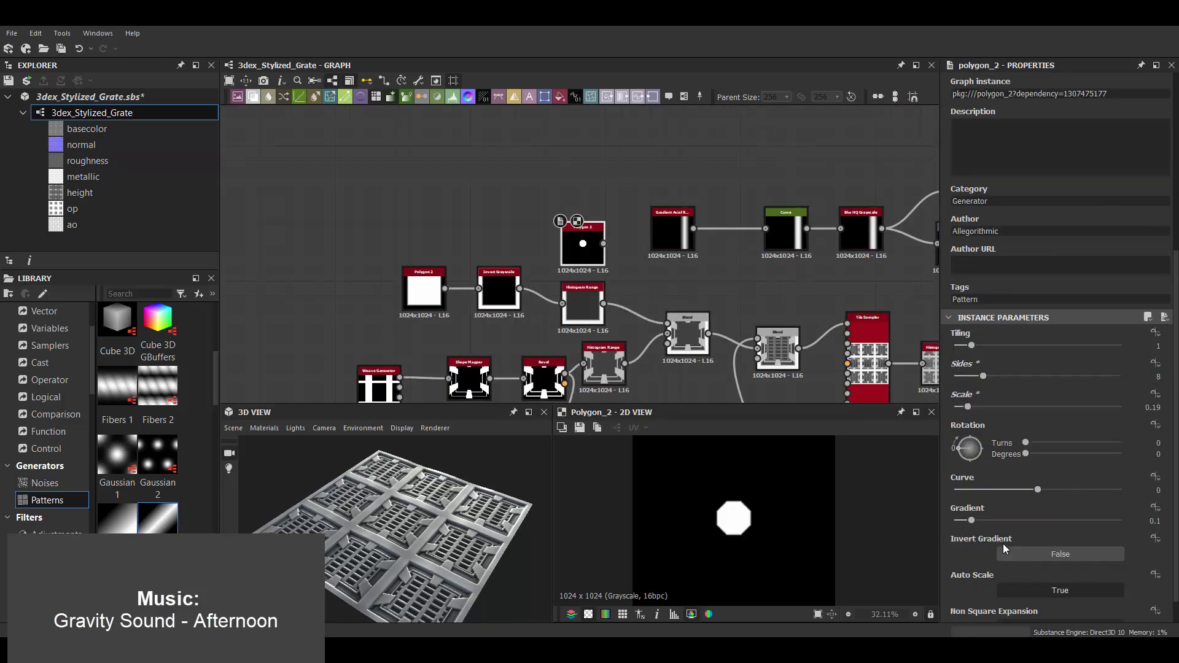
drag(1048, 524, 1035, 521)
scroll(576, 221, down, 2)
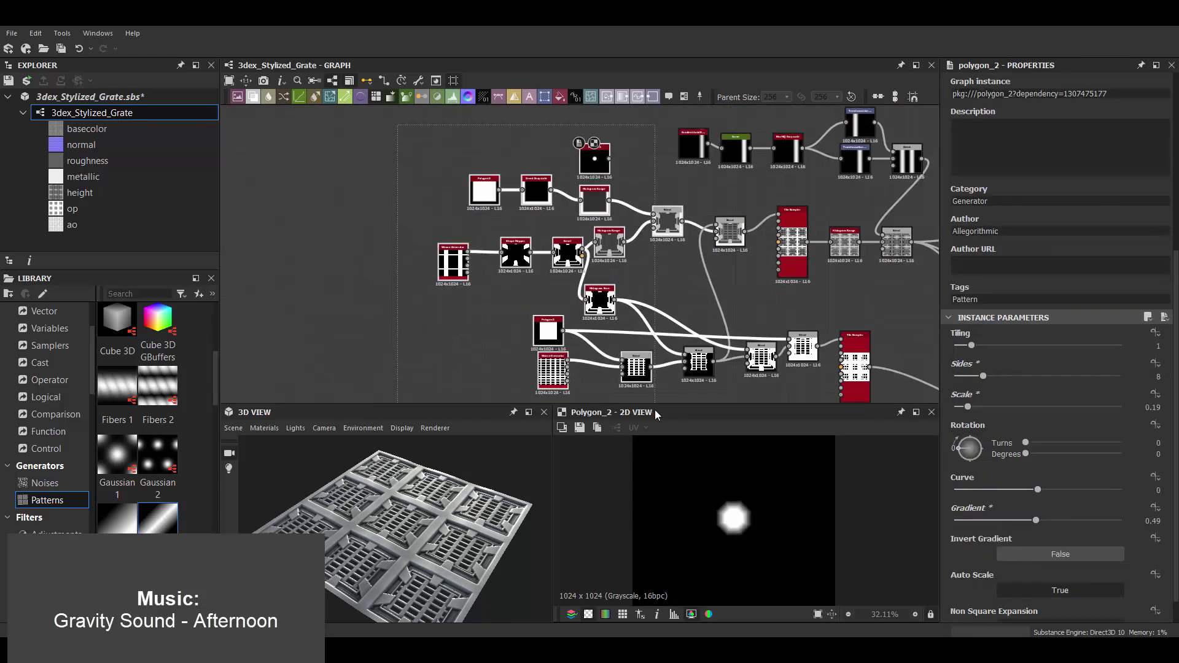
scroll(763, 258, up, 2)
scroll(593, 234, up, 3)
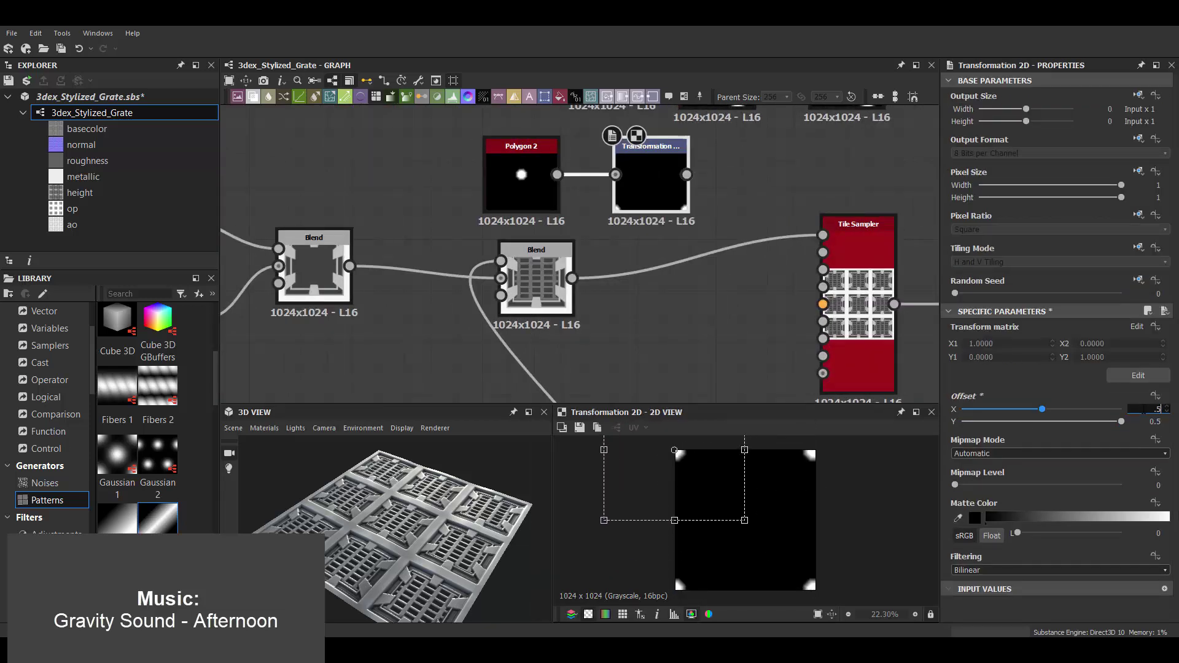
- Blend the corner octagons into the tile before the Tile Sampler, settling on Subtract at opacity 1
drag(687, 175, 651, 257)
click(693, 297)
click(1044, 371)
click(978, 388)
click(1043, 371)
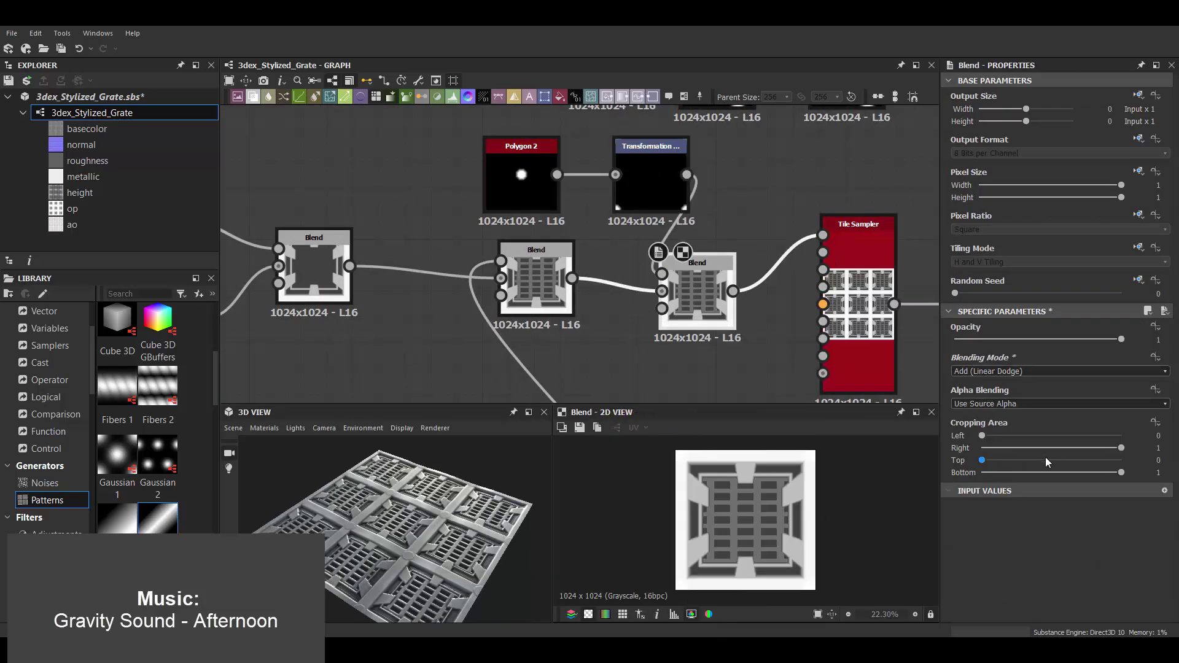
click(1045, 457)
key(Up)
key(Up)
key(Up)
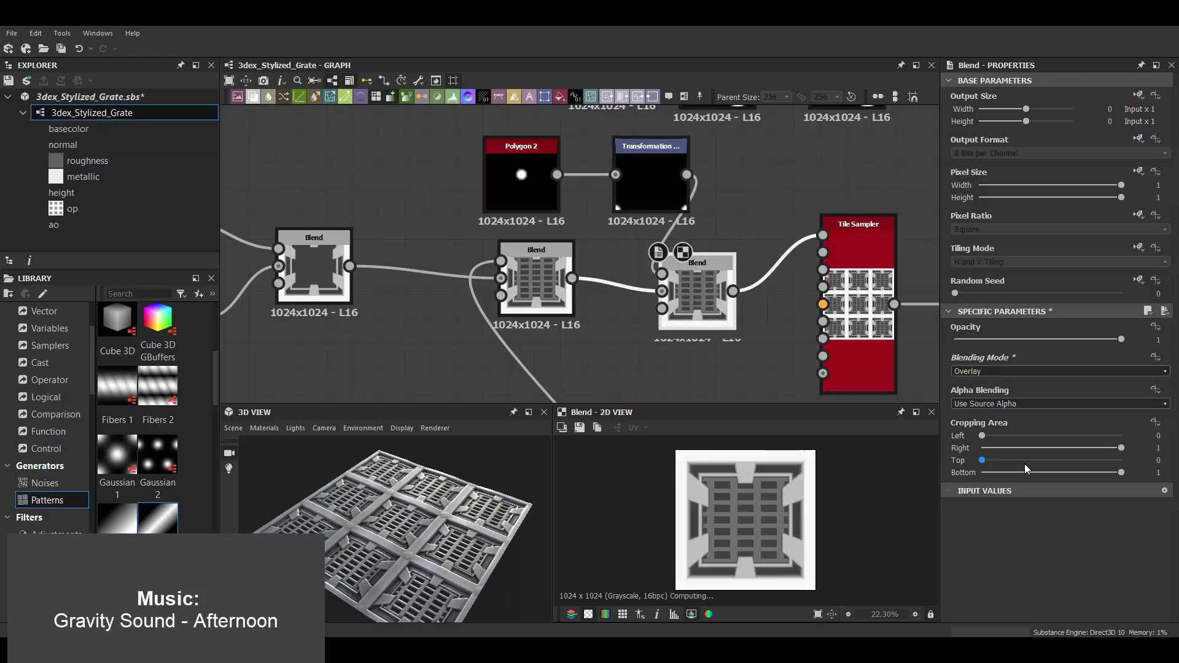
key(Up)
key(Up)
key(Up)
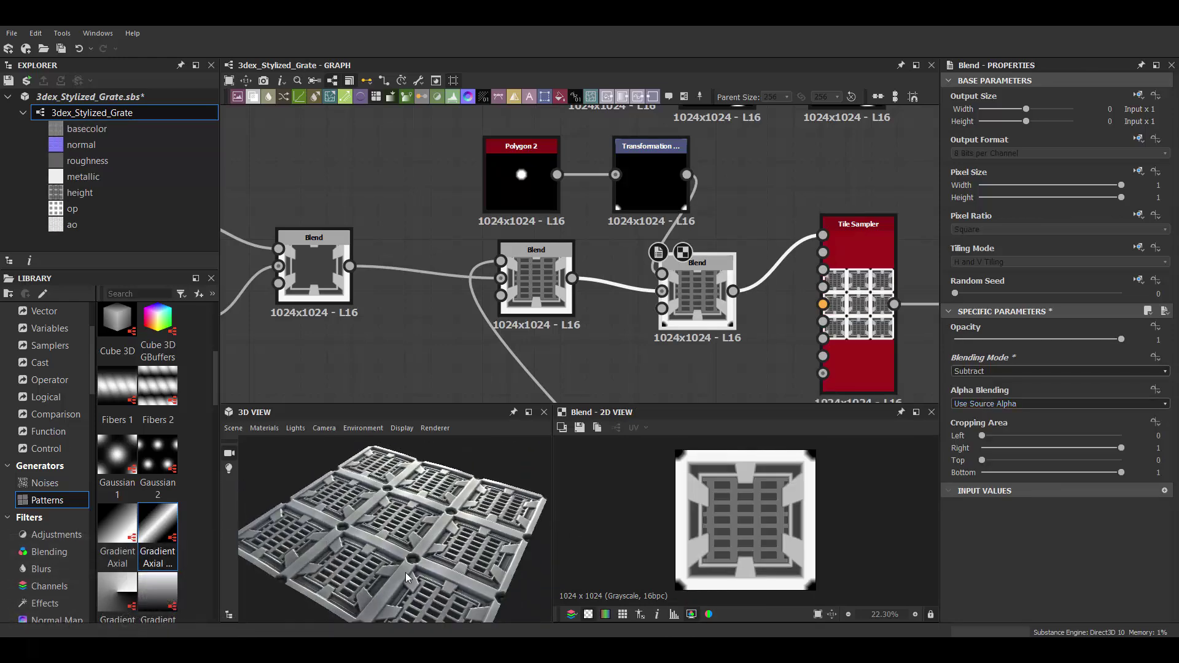
drag(393, 522, 468, 521)
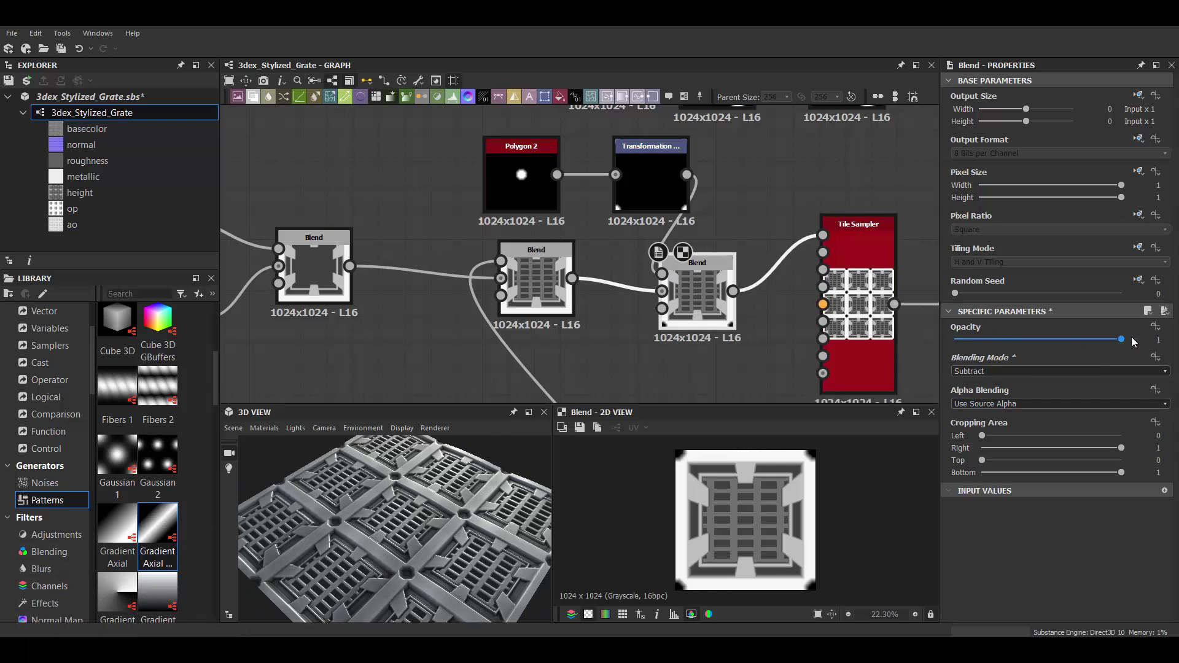
key(ctrl+z)
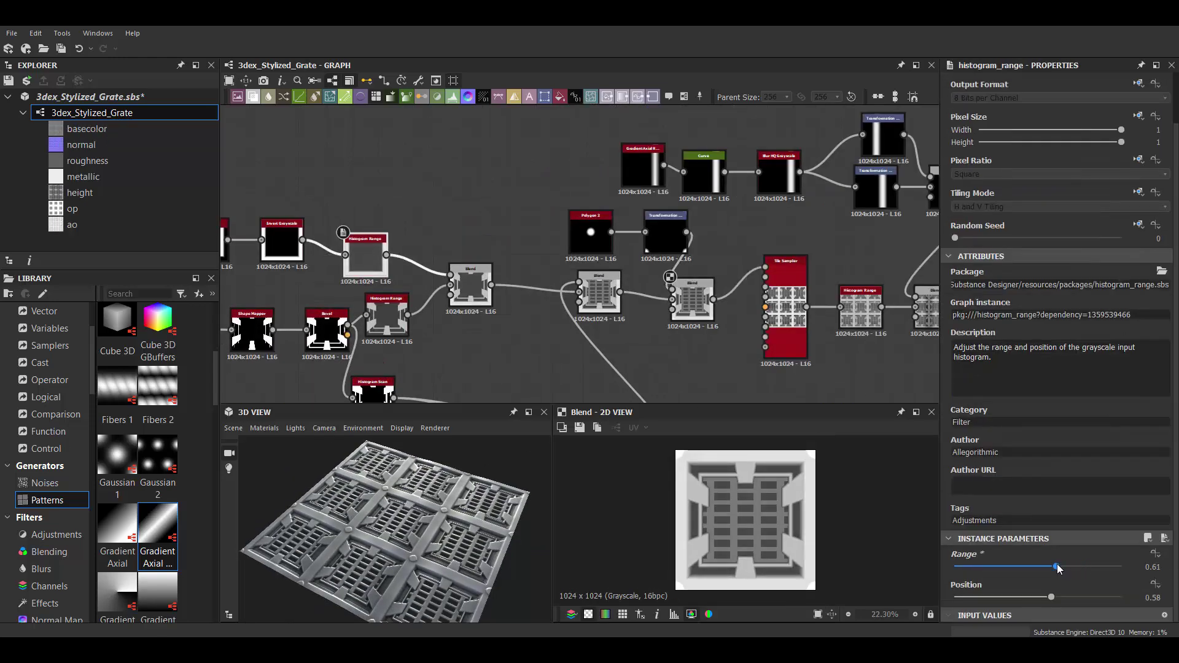
- Drive the Slope Blur's Slope input with Perlin Noise and set its mode to Min
scroll(428, 517, up, 3)
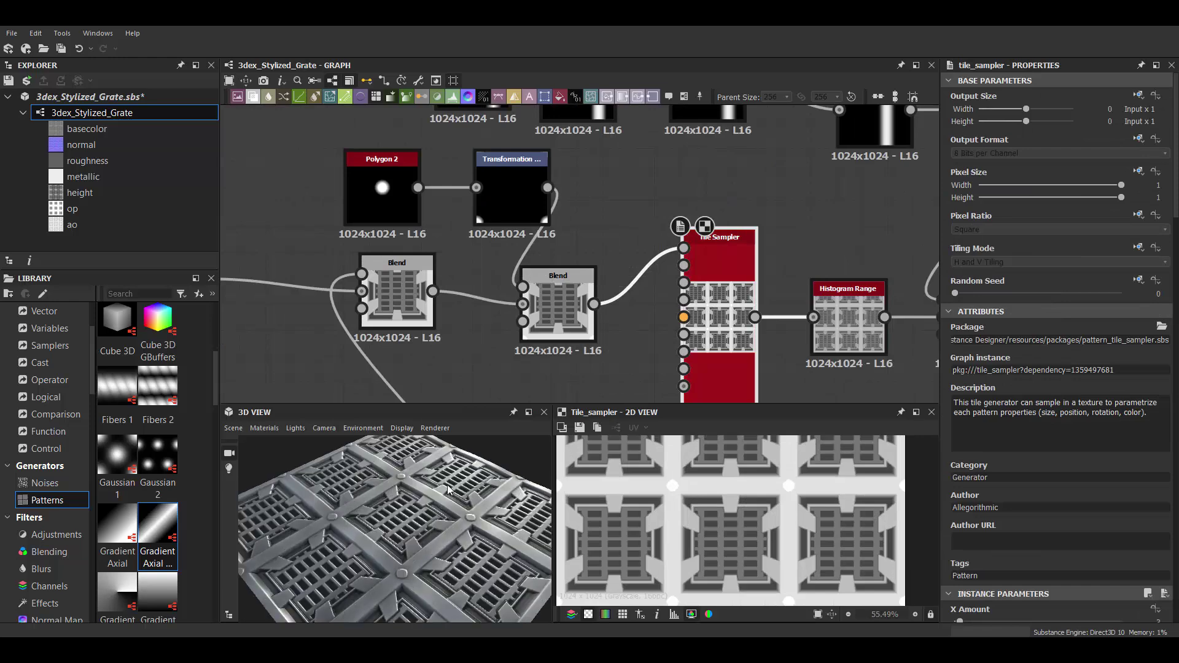
drag(428, 517, 453, 498)
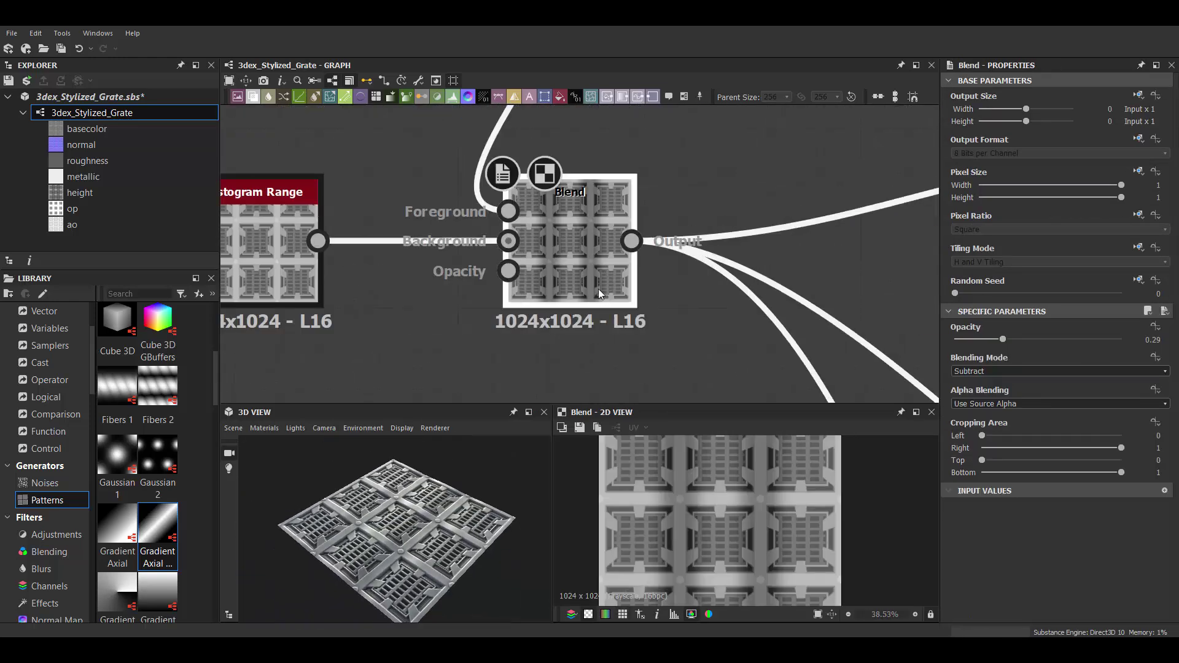
drag(630, 376, 730, 212)
click(790, 199)
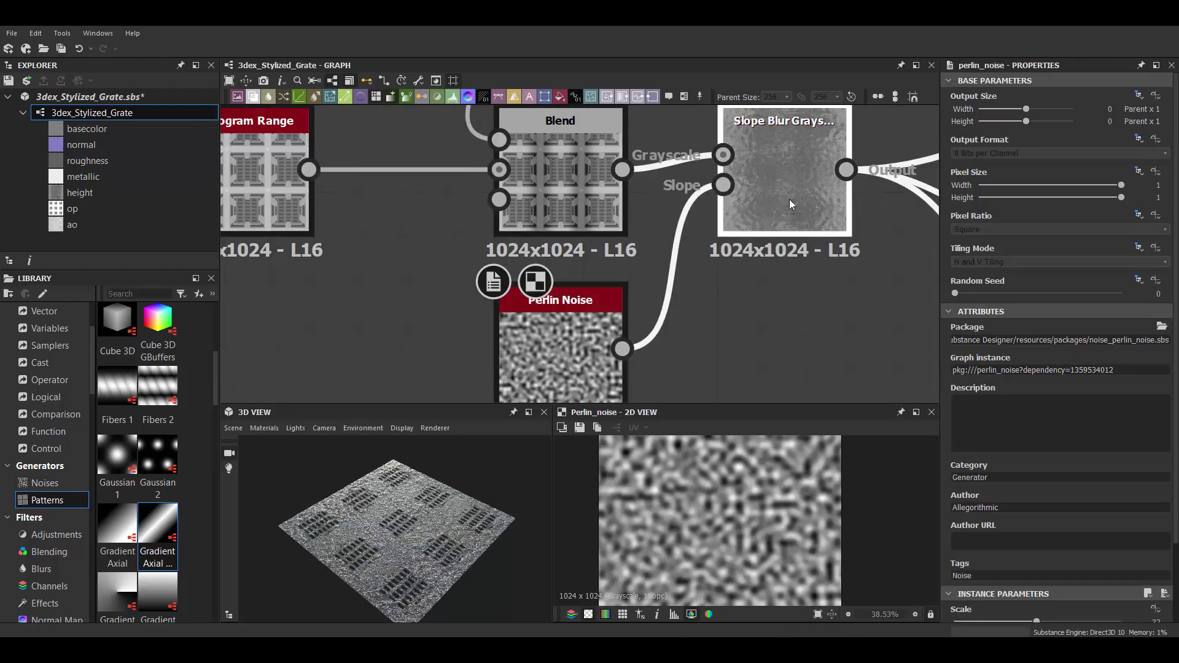
click(1059, 596)
click(961, 617)
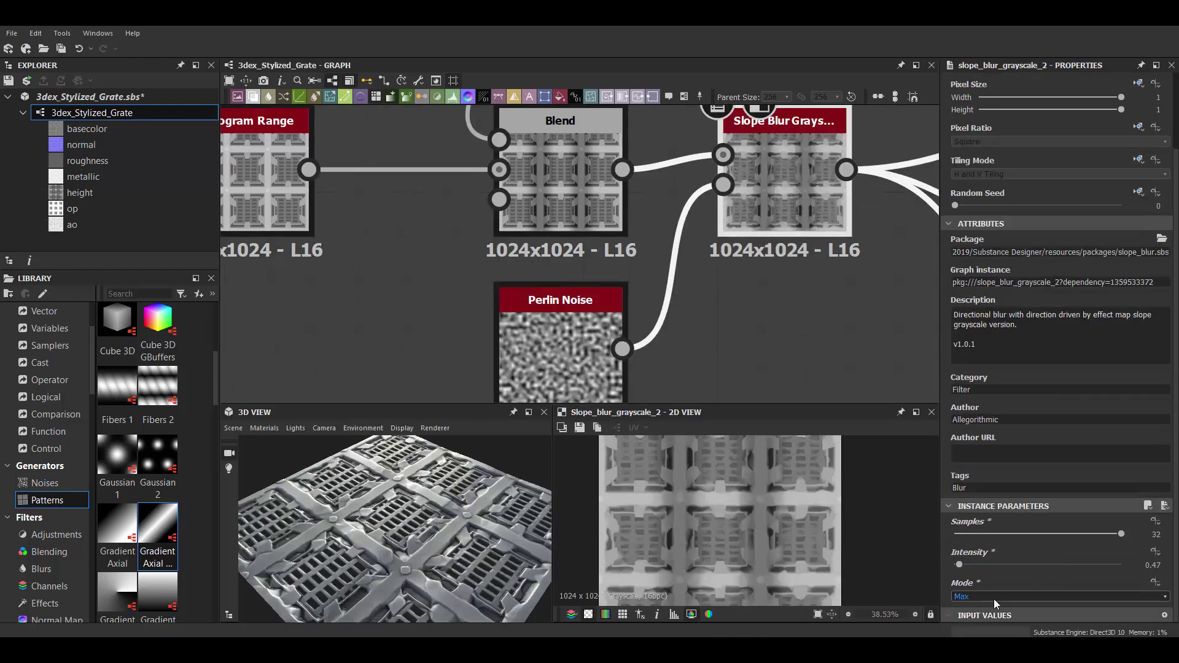
drag(559, 330, 456, 348)
- Soften the Perlin Noise with a lower-intensity Blur HQ Grayscale
key(space)
text(bl)
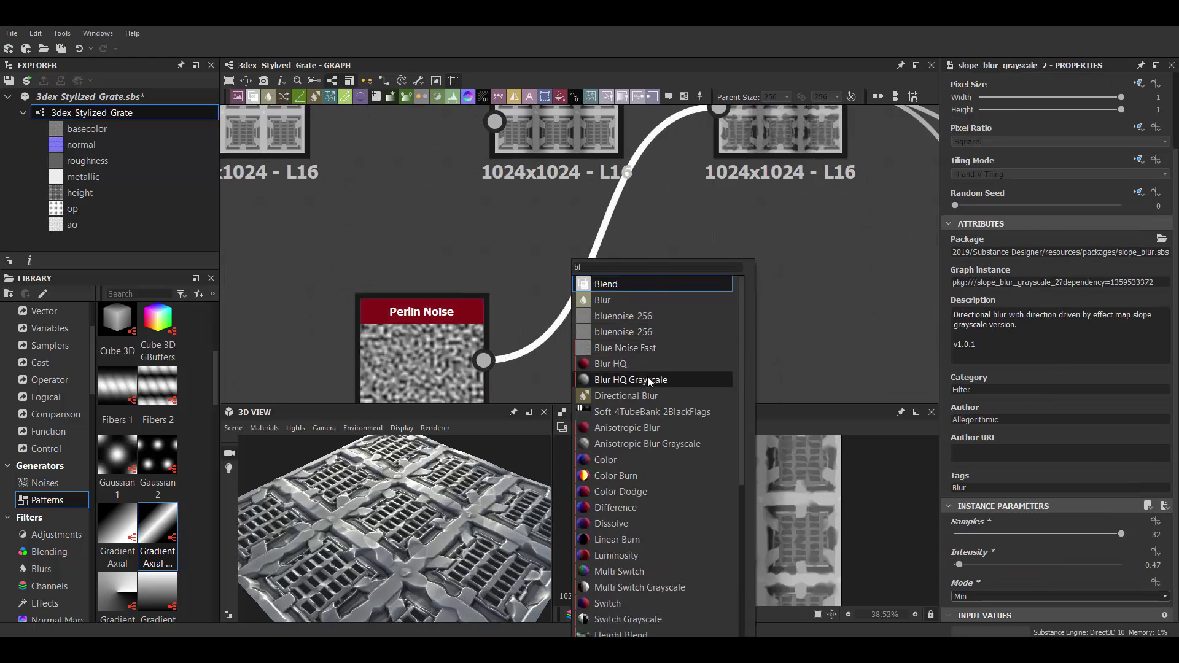
click(647, 393)
click(987, 566)
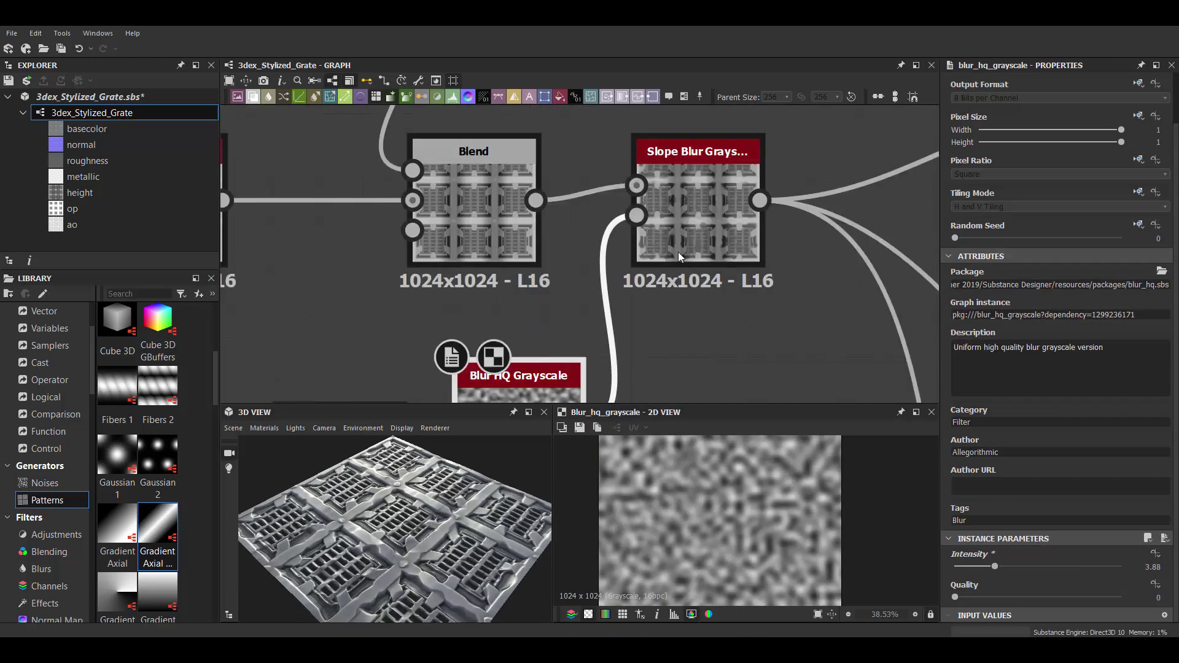
scroll(678, 252, down, 2)
- Blend the Slope Blur result back over the height at about 0.37 opacity
key(space)
click(794, 254)
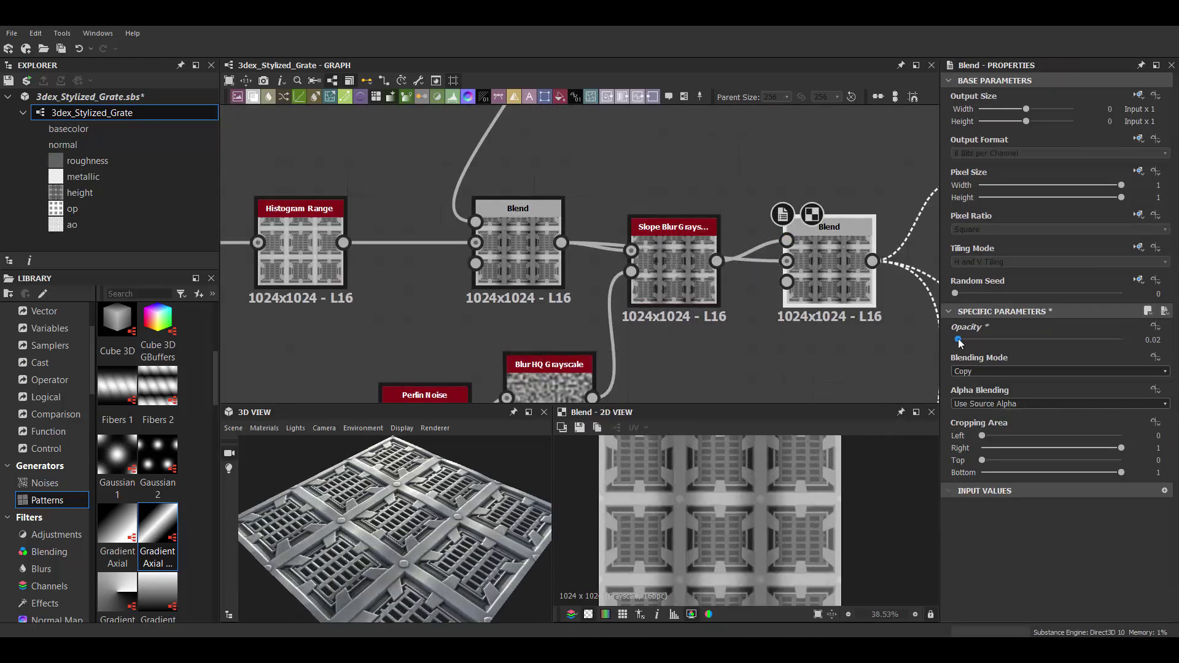
drag(990, 341, 983, 340)
drag(437, 521, 453, 511)
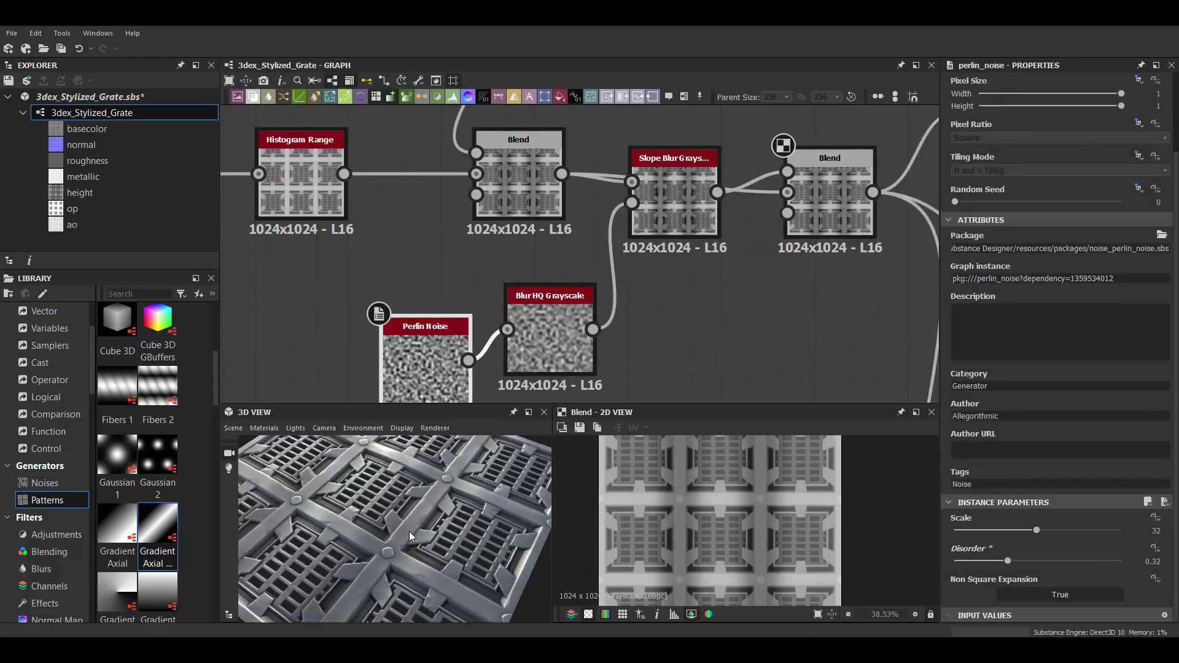
drag(983, 340, 1016, 339)
mouse_move(442, 514)
mouse_down()
mouse_move(447, 478)
mouse_move(478, 483)
mouse_up()
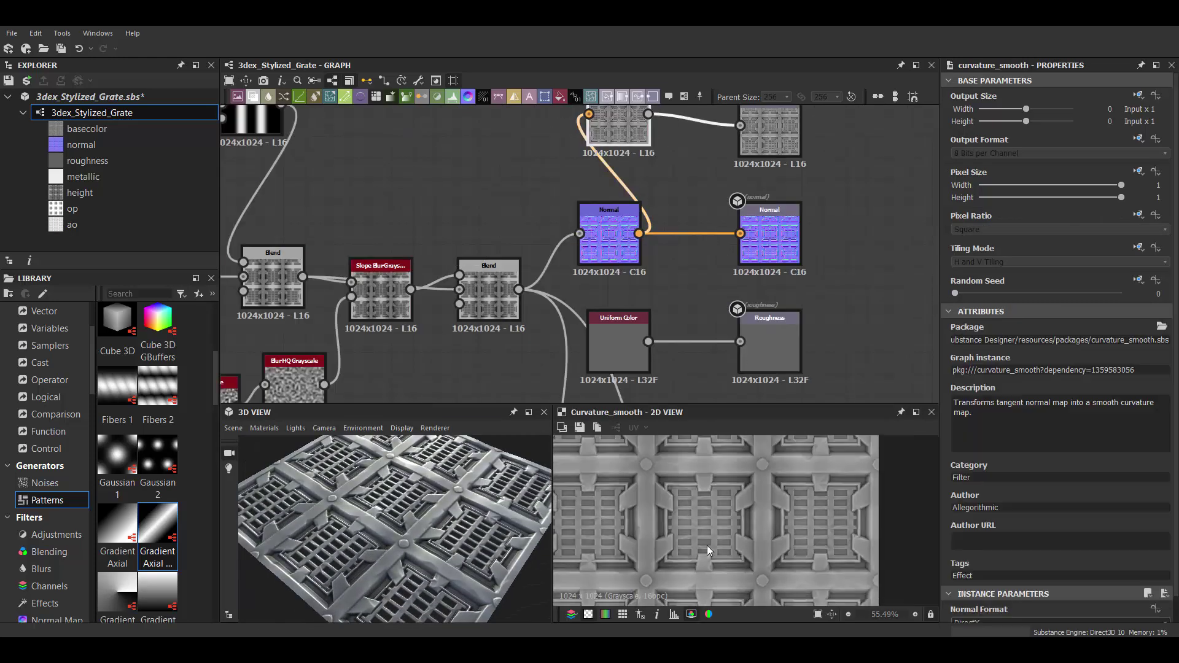
- Reduce Waveform 1 to a single flat streak: WaveNumber 1, SizeMax 0.08, Noise 0, 888 samples
drag(447, 517, 467, 516)
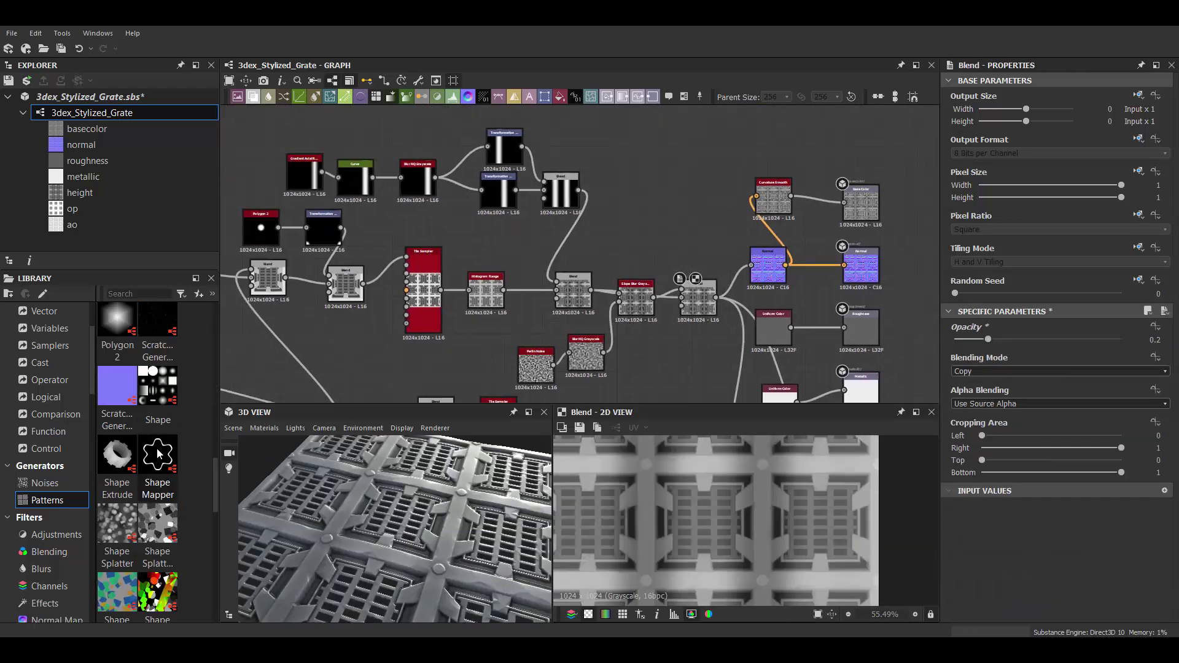
drag(959, 535, 957, 536)
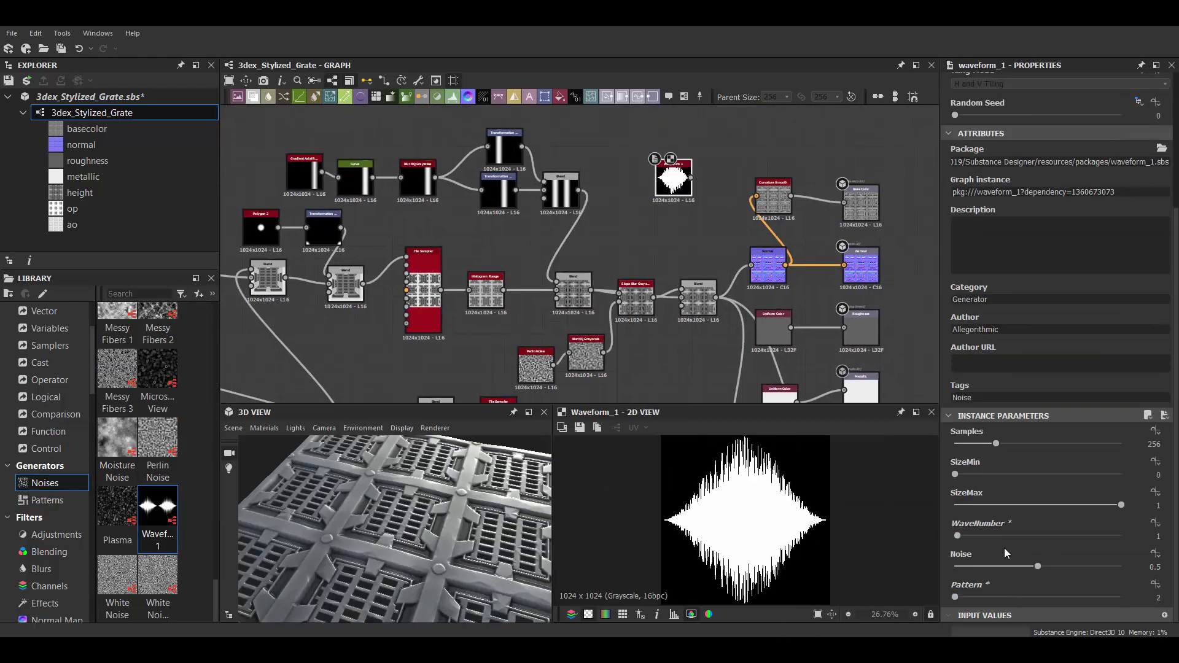
drag(1037, 504, 967, 499)
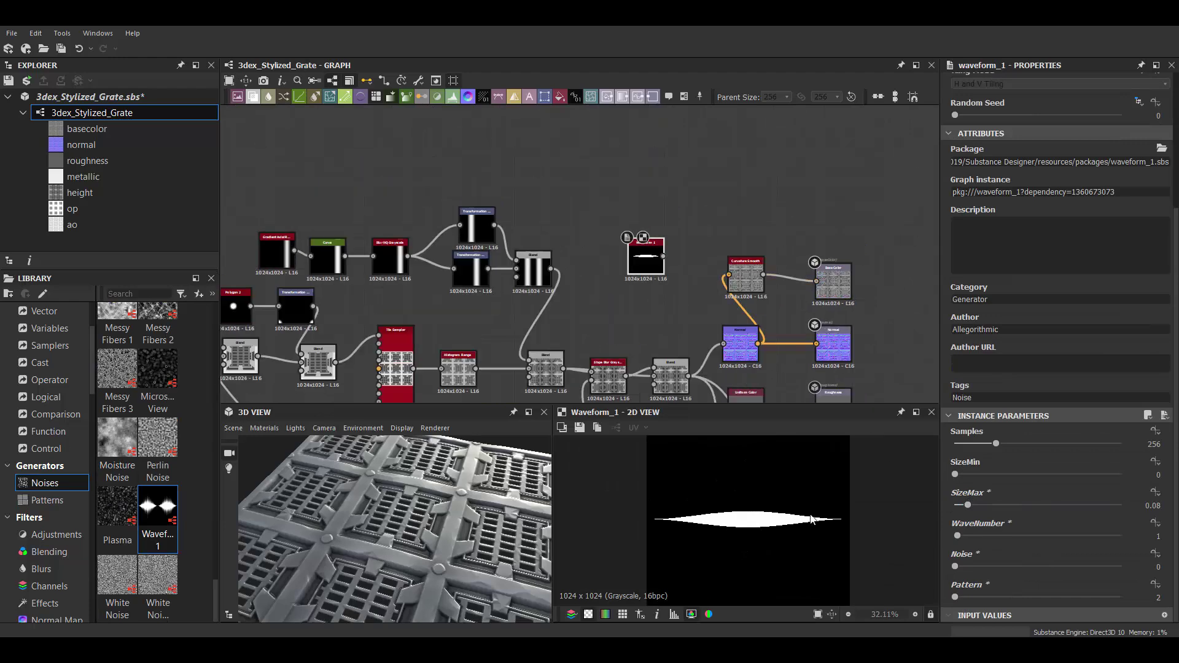
mouse_move(996, 443)
mouse_down()
mouse_move(1129, 442)
mouse_move(1099, 443)
mouse_up()
scroll(630, 199, up, 2)
drag(645, 261, 608, 181)
key(space)
- Add a Tile Sampler using Waveform 1 as its pattern, with rotated and randomly scaled strokes
text(tile s)
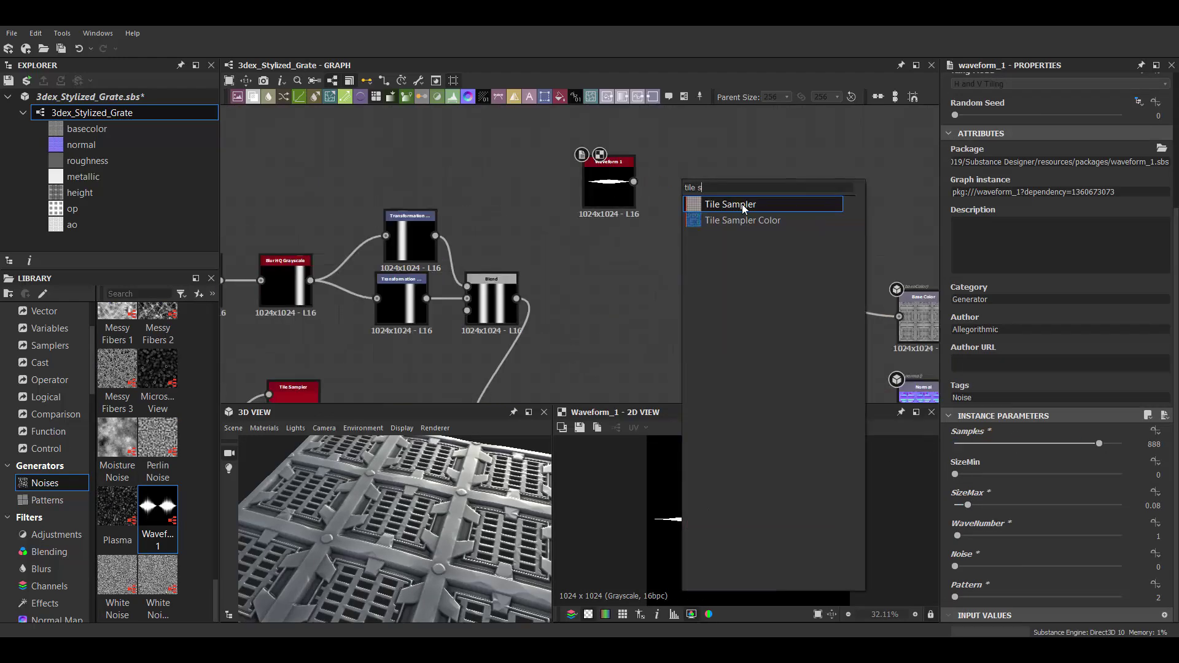
click(742, 204)
scroll(1056, 368, down, 5)
click(1063, 418)
click(1044, 442)
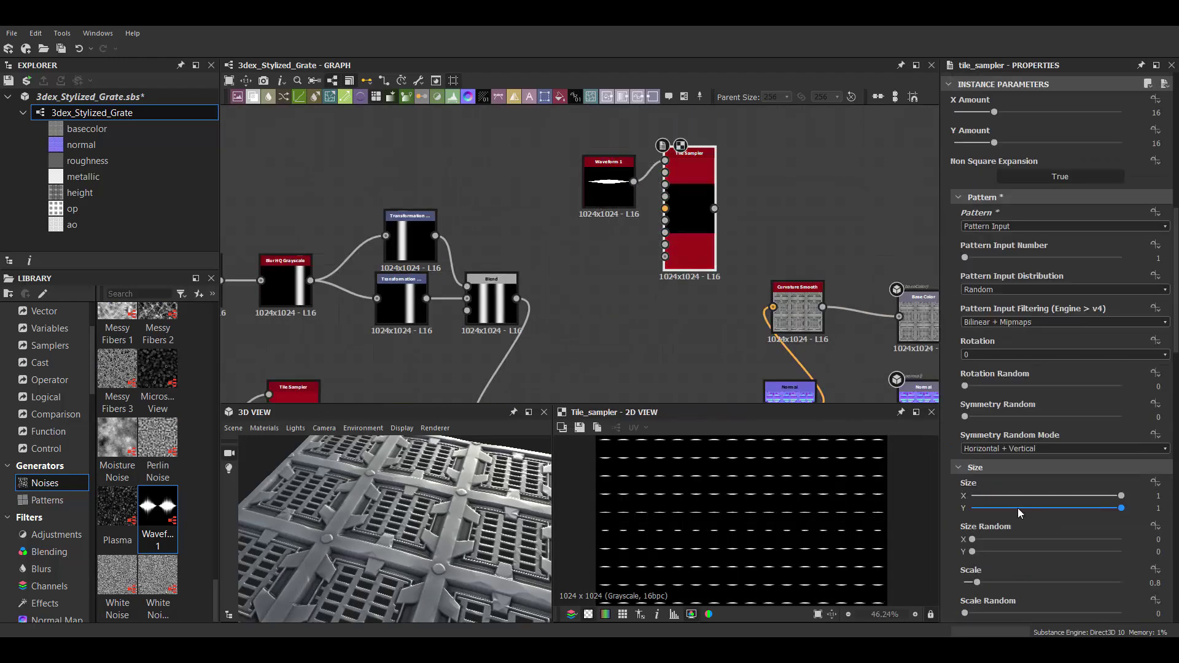
scroll(1056, 368, down, 10)
drag(973, 519, 982, 510)
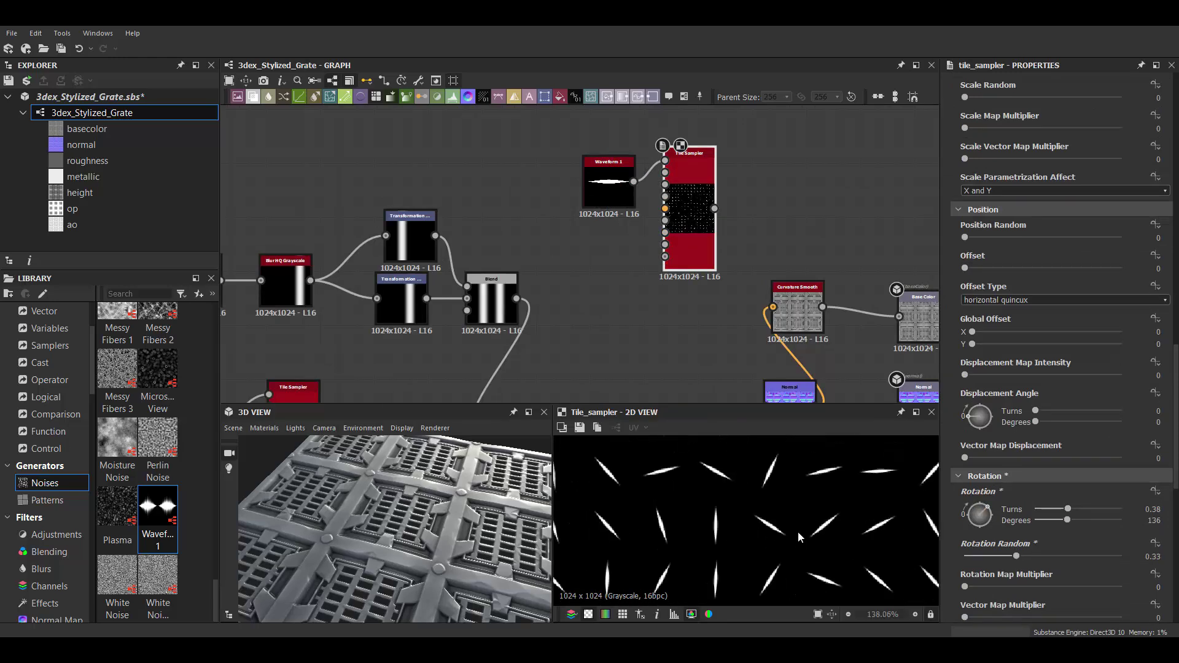
scroll(798, 537, down, 5)
scroll(1021, 287, up, 3)
drag(1077, 244, 1066, 245)
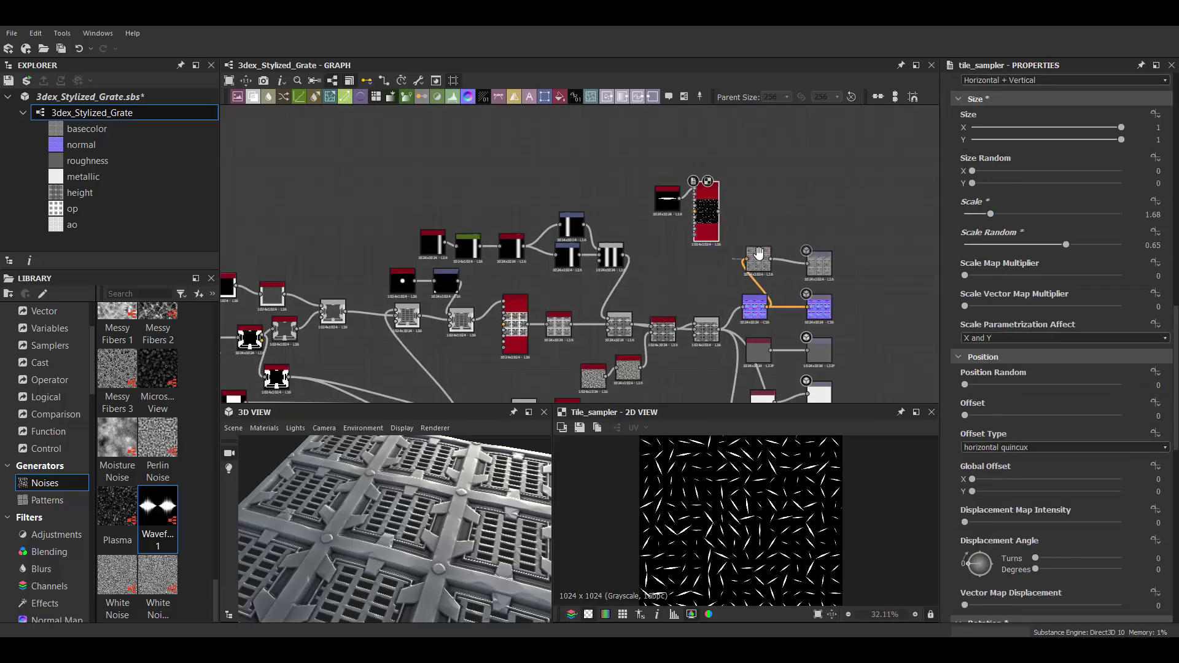
scroll(736, 522, up, 5)
scroll(552, 258, down, 3)
- Insert a Min-mode Slope Blur Grayscale after the Blend, driven by the Tile Sampler as slope
middle_drag(614, 245, 656, 120)
scroll(657, 120, up, 3)
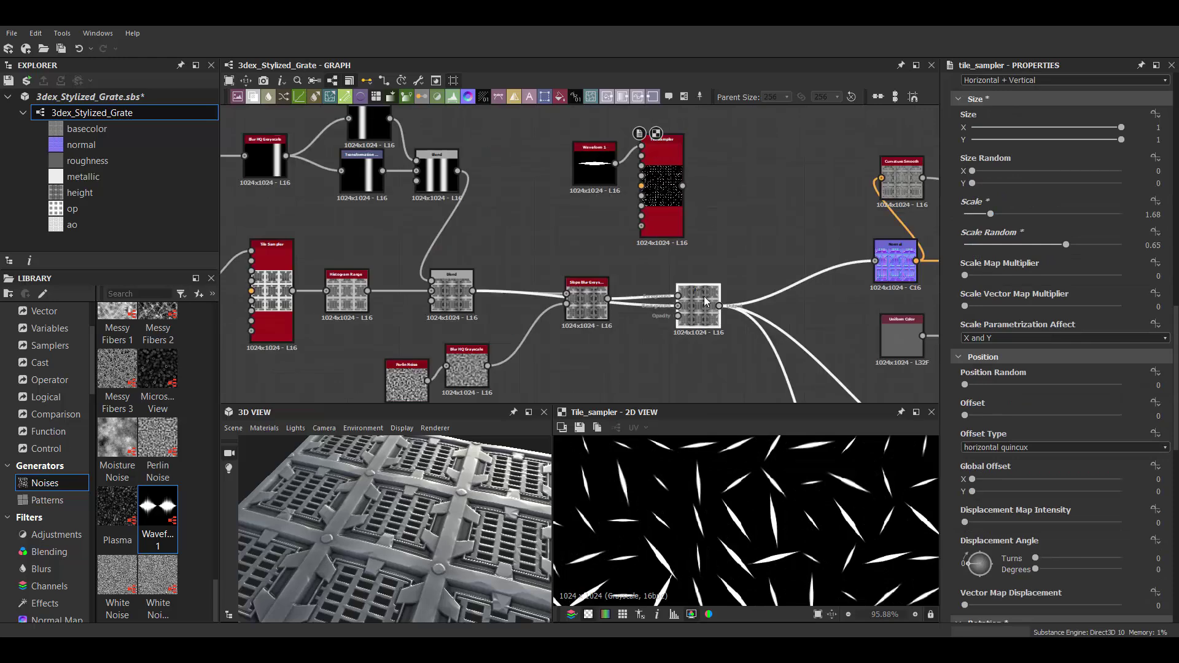
click(700, 301)
key(space)
click(767, 289)
drag(755, 298, 685, 183)
middle_drag(729, 185, 738, 165)
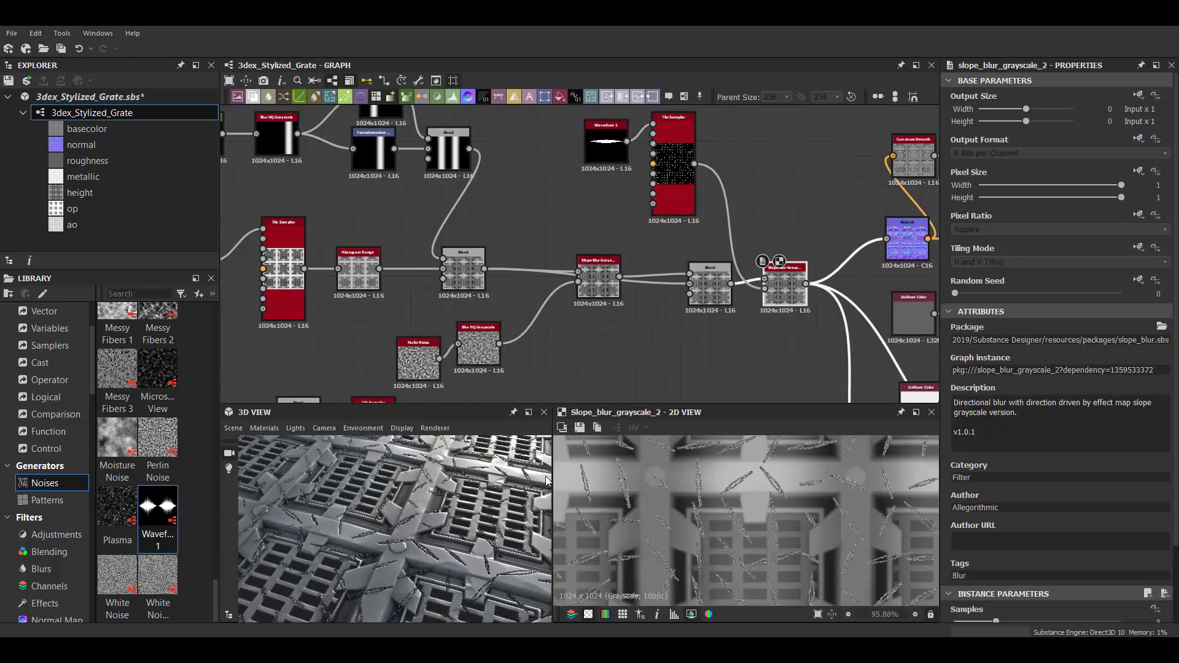
scroll(1034, 531, down, 2)
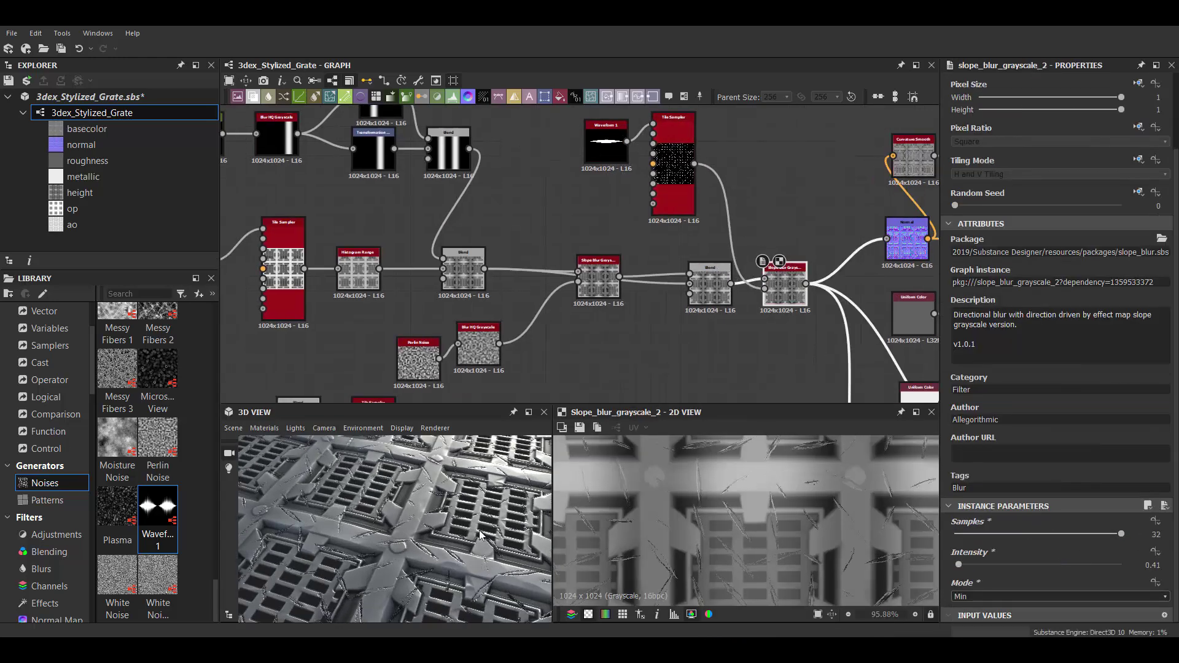
drag(480, 534, 516, 537)
click(973, 618)
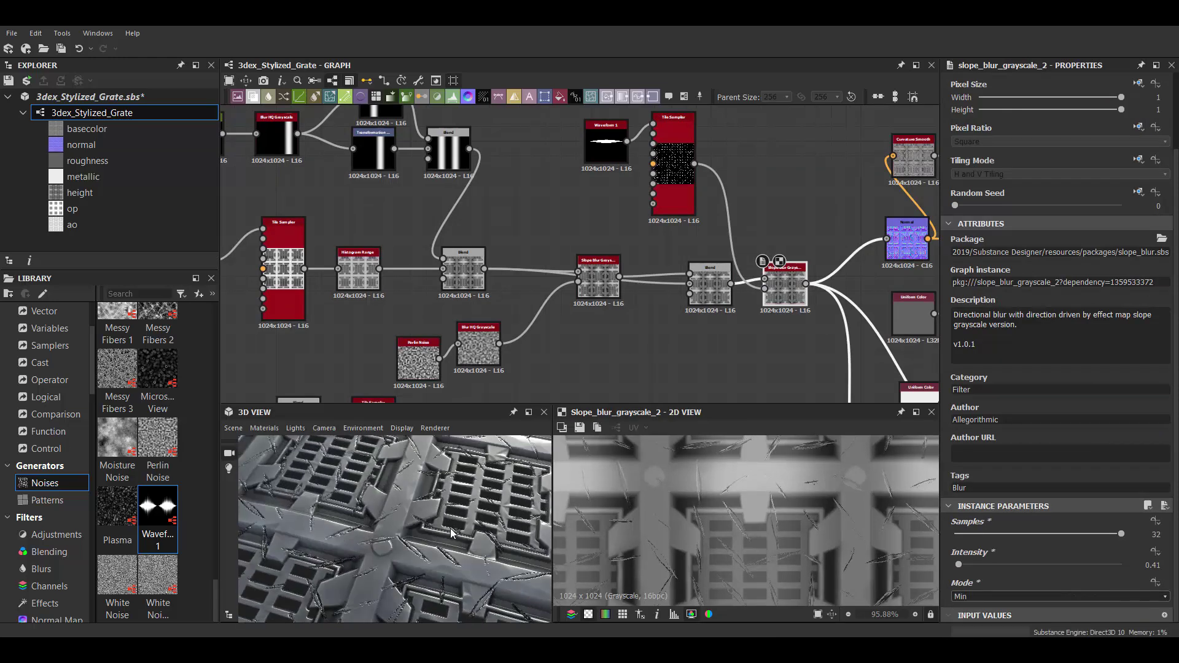
scroll(665, 208, up, 2)
drag(665, 209, 638, 319)
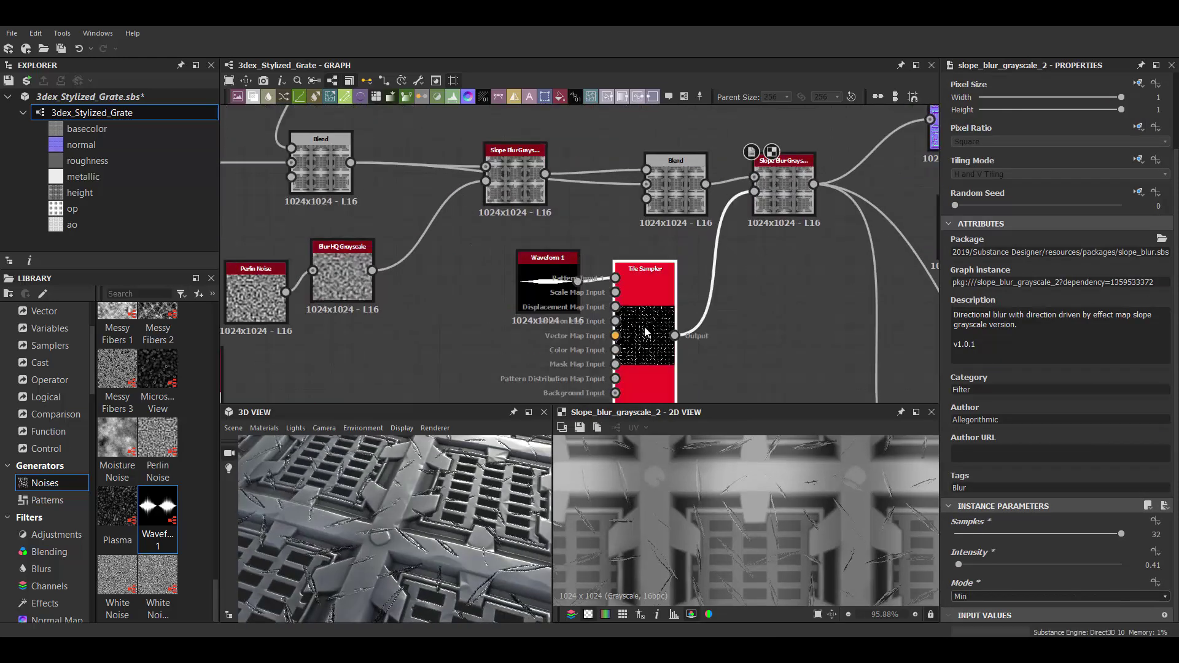
- Add a Blur HQ Grayscale after the Tile Sampler with quality 1 and lowered intensity
double_click(644, 331)
key(space)
text(blur)
click(786, 320)
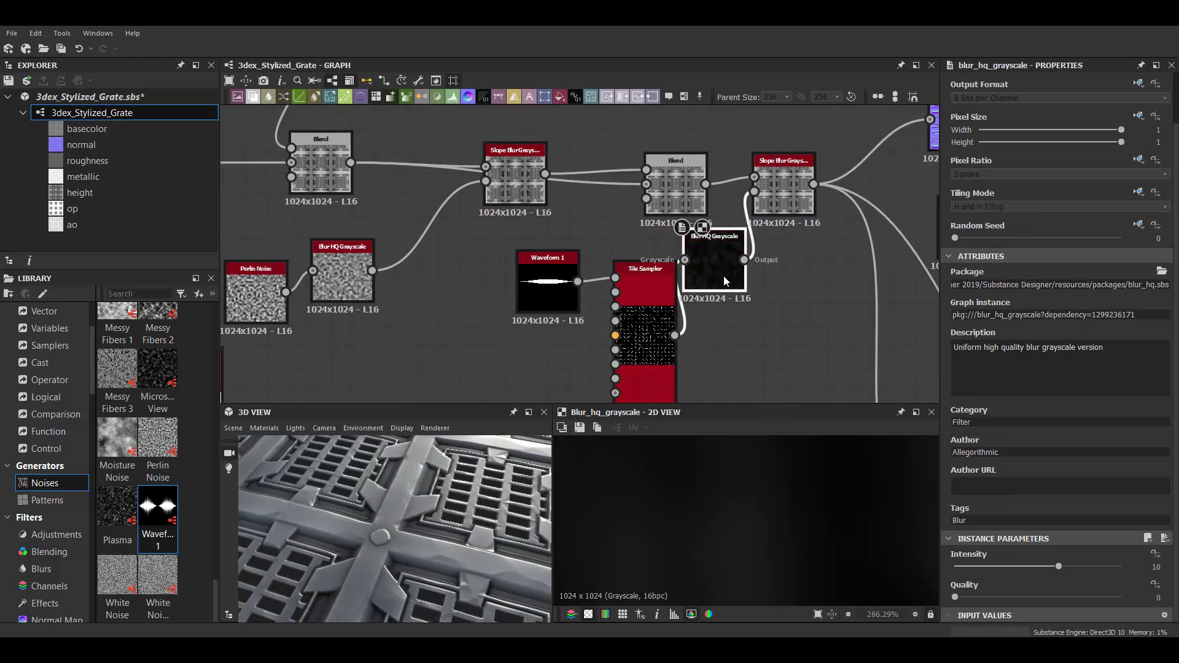
drag(1059, 566, 981, 566)
click(1013, 596)
click(958, 568)
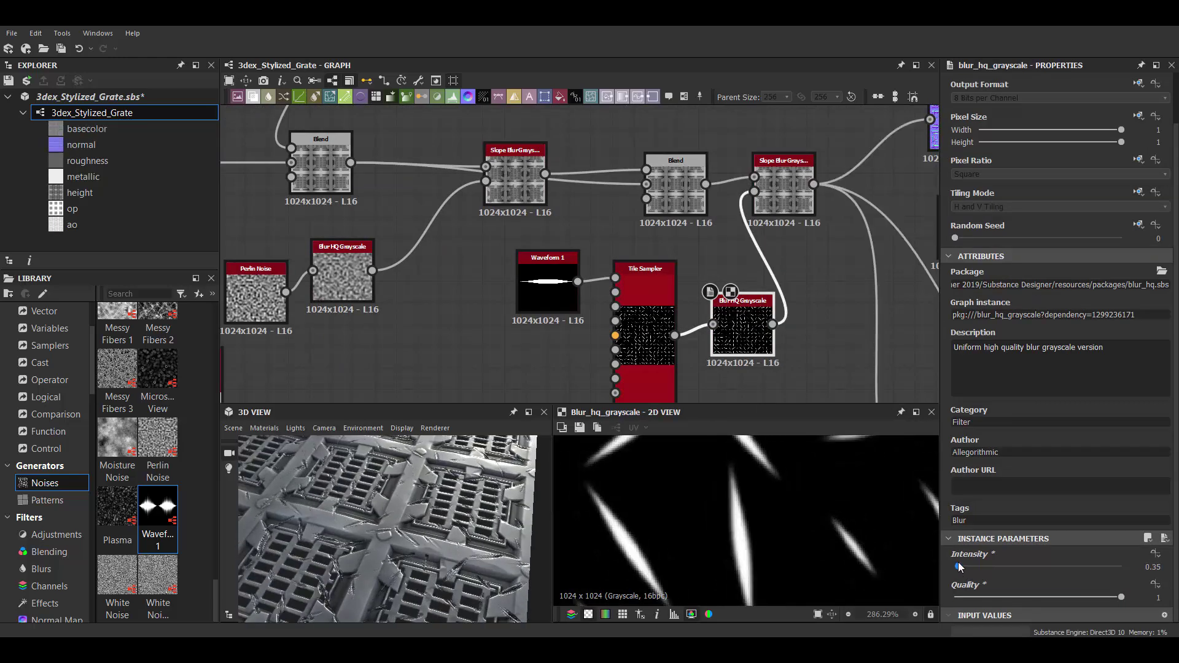
- Raise the Tile Sampler's mask randomness to hide more strokes
scroll(675, 307, up, 3)
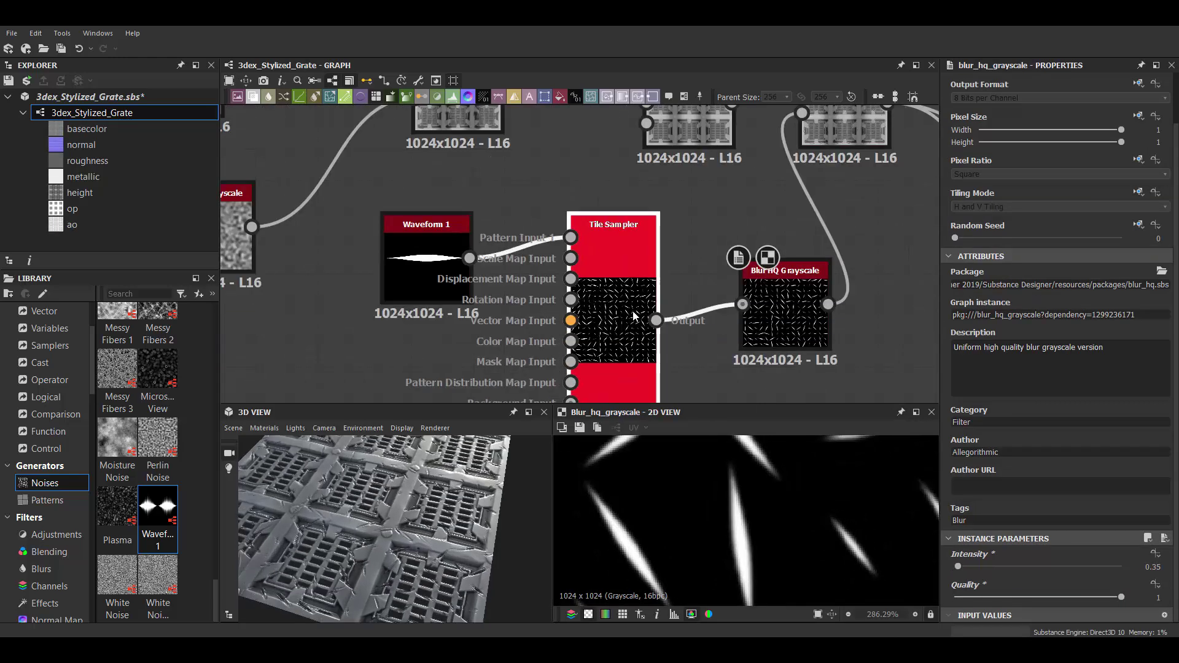
click(614, 258)
scroll(1043, 454, down, 10)
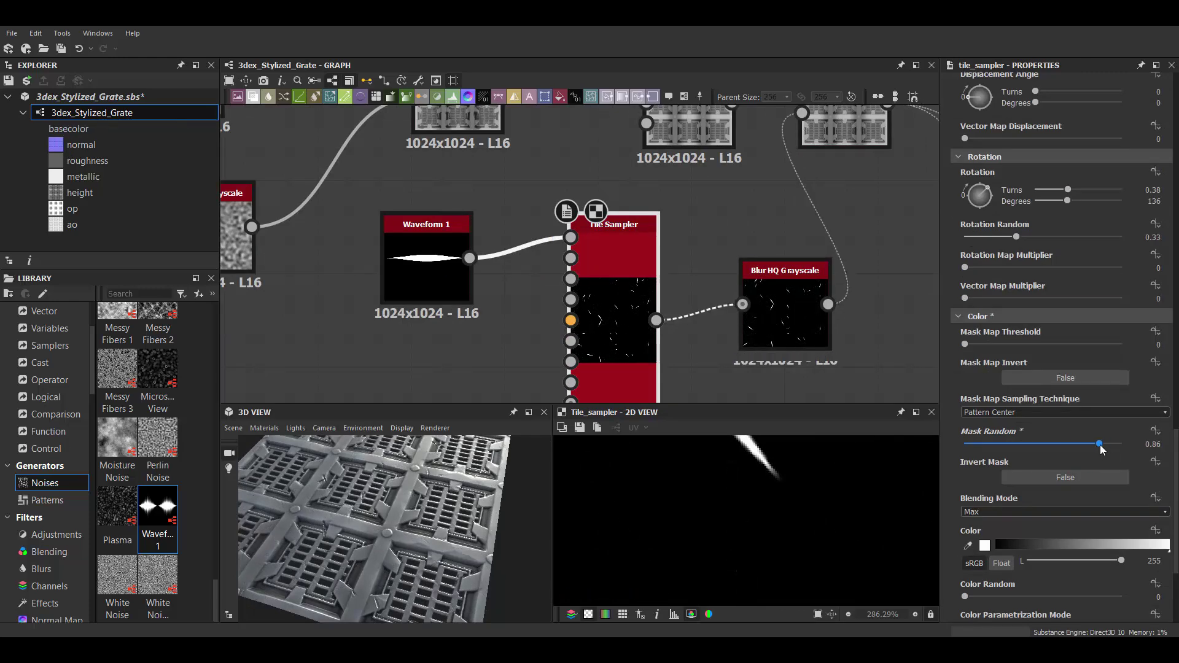
drag(1099, 445, 1110, 445)
scroll(442, 515, up, 5)
- Insert a Blur HQ Grayscale at intensity 6 between Waveform 1 and the Tile Sampler
middle_drag(458, 281, 517, 260)
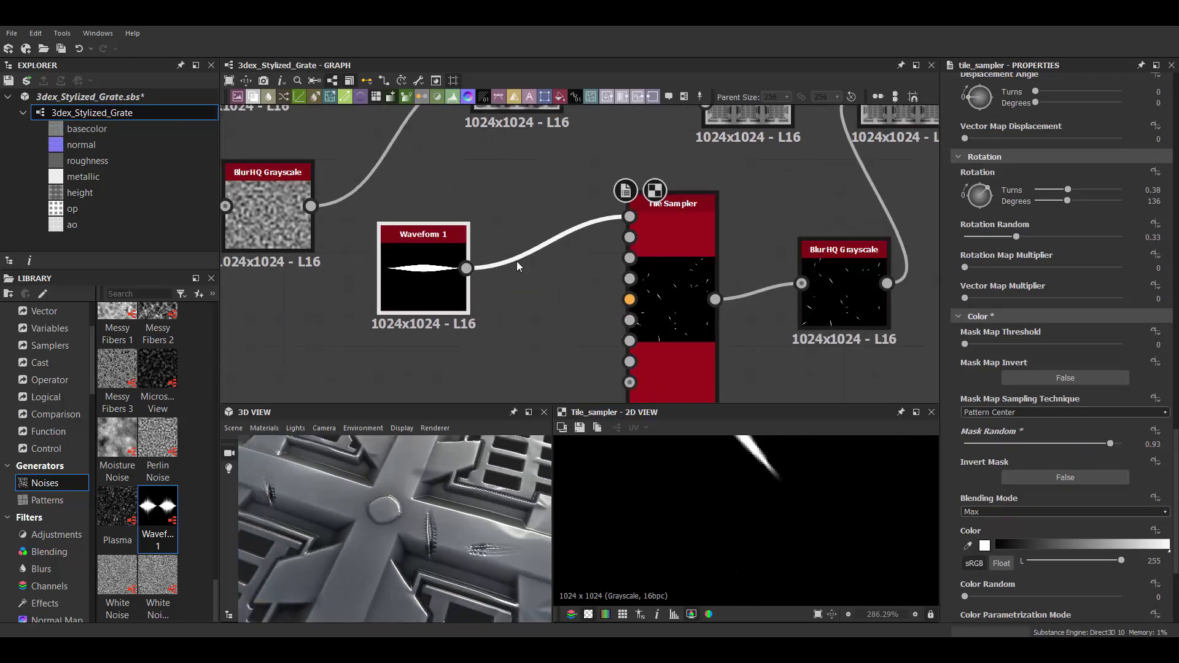
scroll(517, 260, up, 2)
key(space)
click(571, 334)
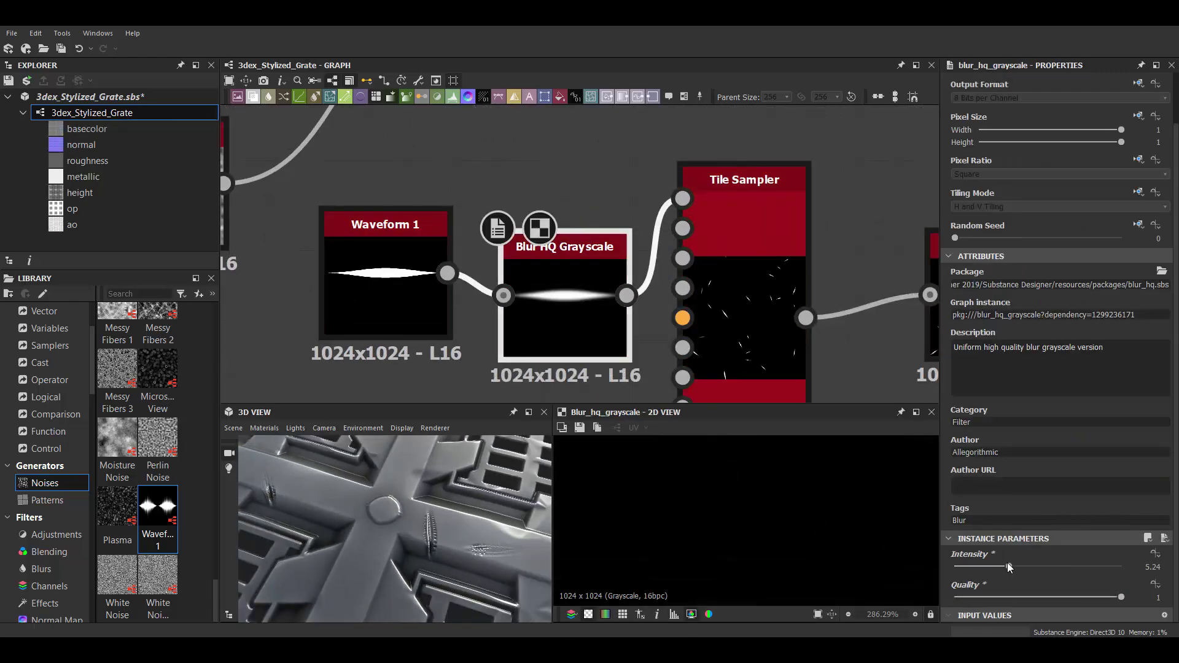
drag(1009, 566, 1017, 566)
scroll(431, 493, down, 5)
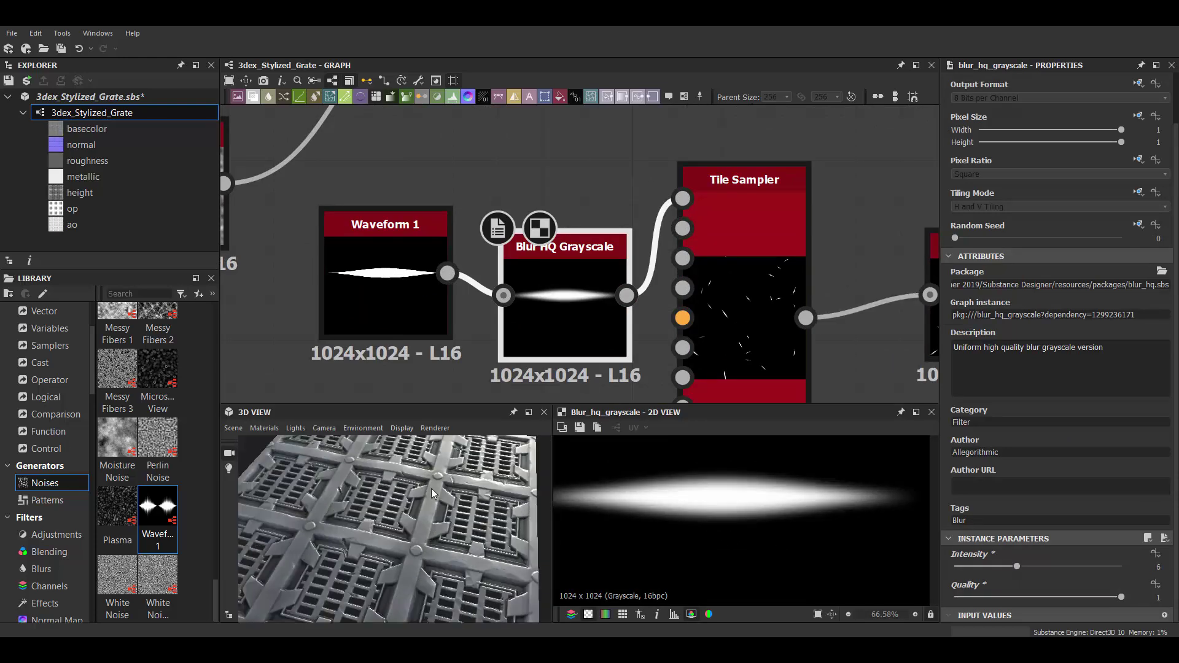
drag(396, 292, 396, 311)
scroll(1045, 466, down, 3)
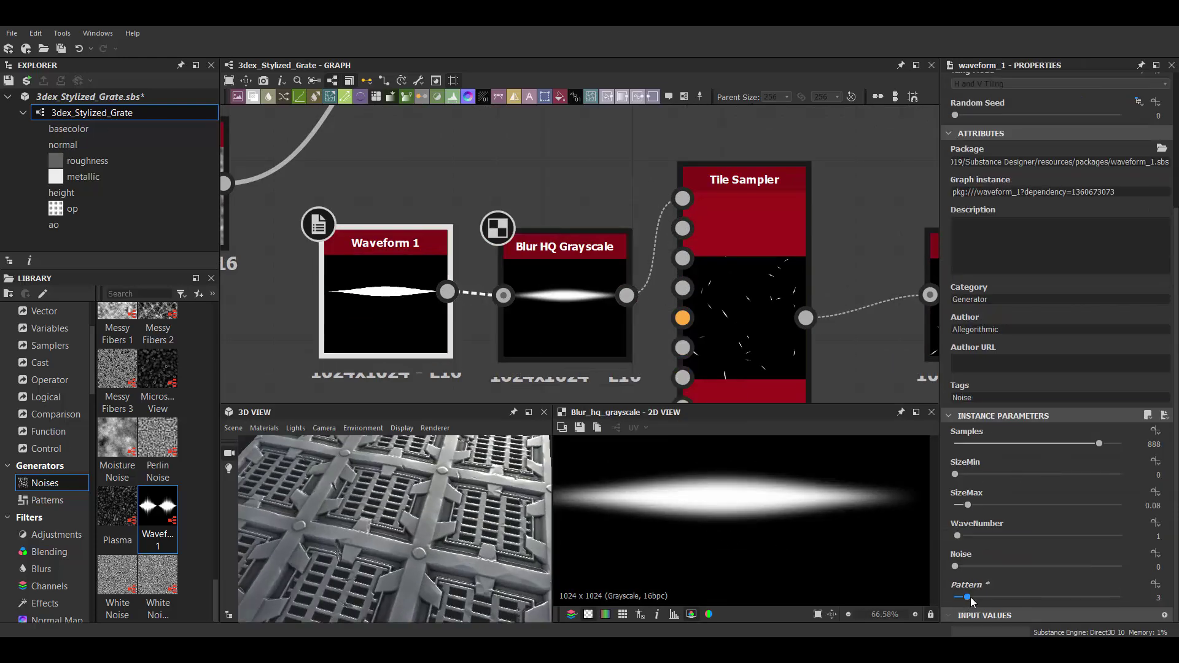
- Set the Waveform pattern to 9 and connect the Slope Blur output into the Blend
drag(967, 597, 1043, 596)
scroll(756, 248, down, 3)
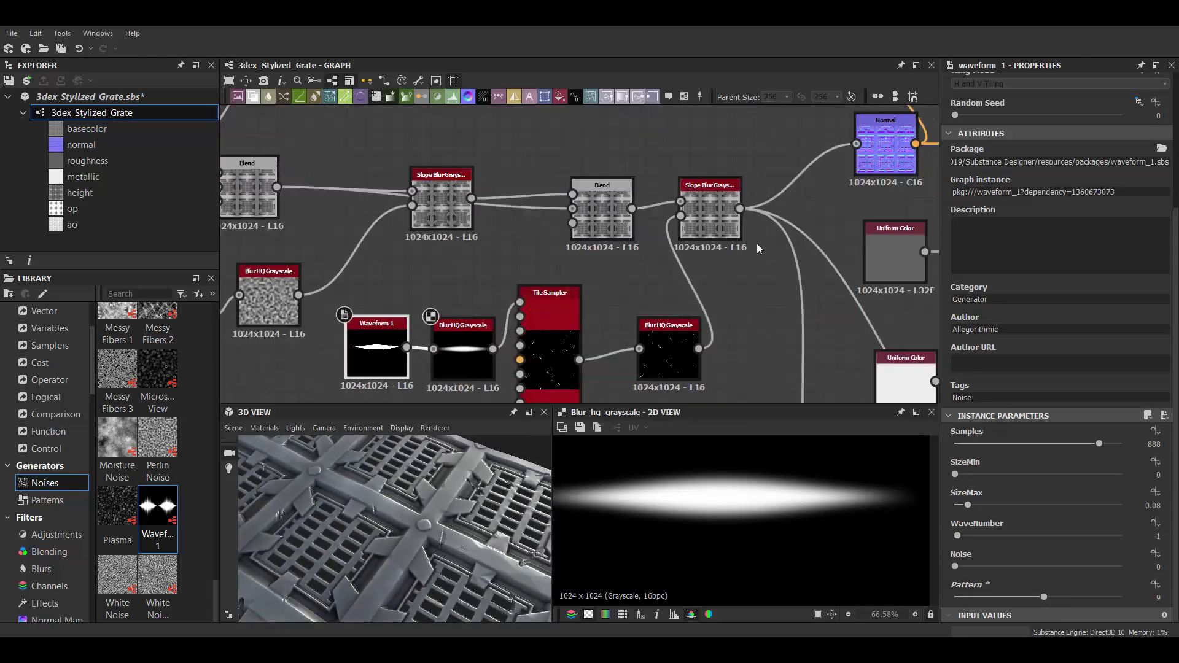
click(710, 212)
scroll(675, 277, down, 2)
scroll(675, 282, down, 2)
scroll(674, 289, up, 2)
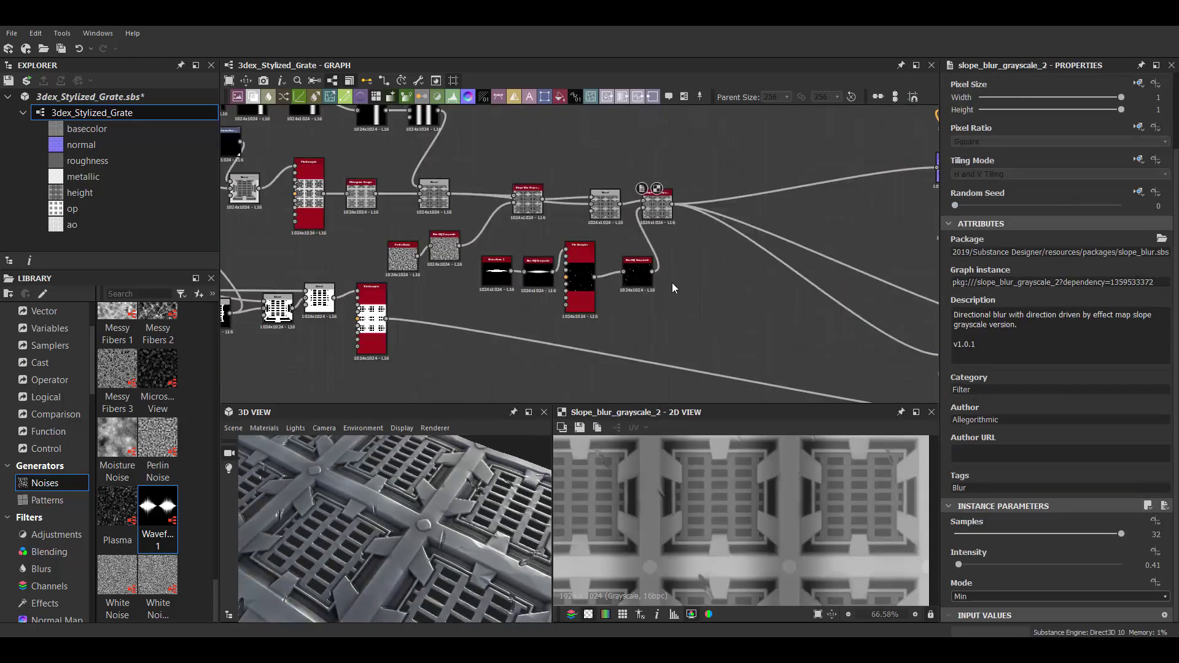
click(658, 206)
scroll(756, 204, up, 3)
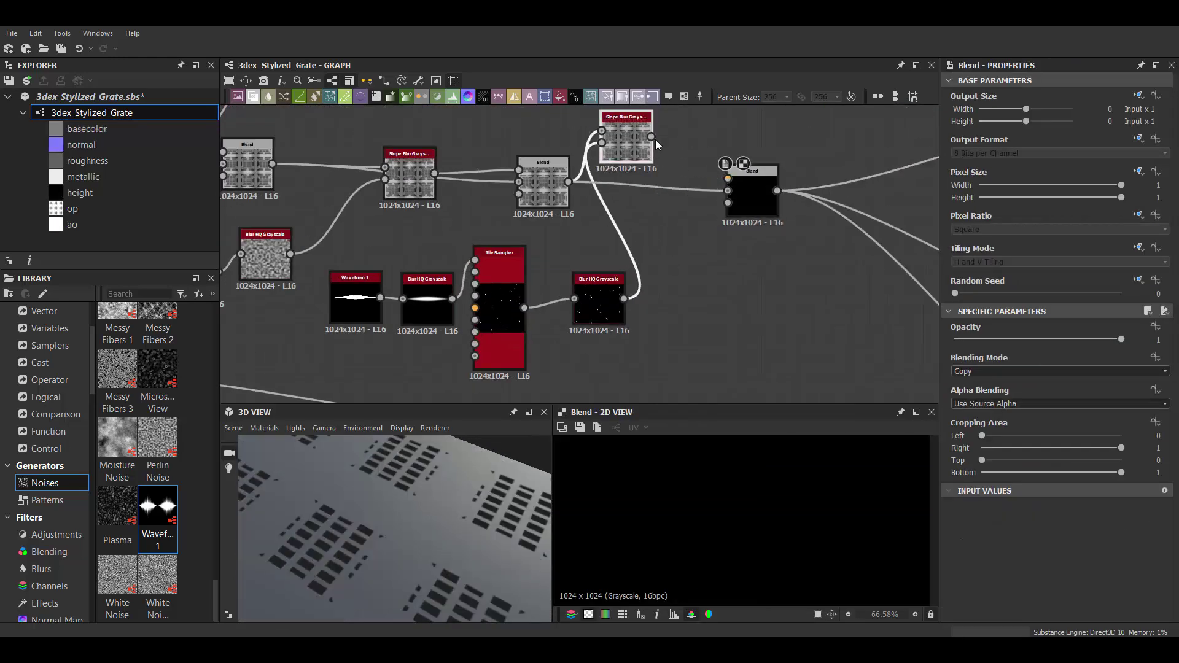
drag(652, 138, 728, 179)
- Inspect the 3D grate and the curvature_smooth and Tile Sampler outputs
drag(394, 506, 428, 526)
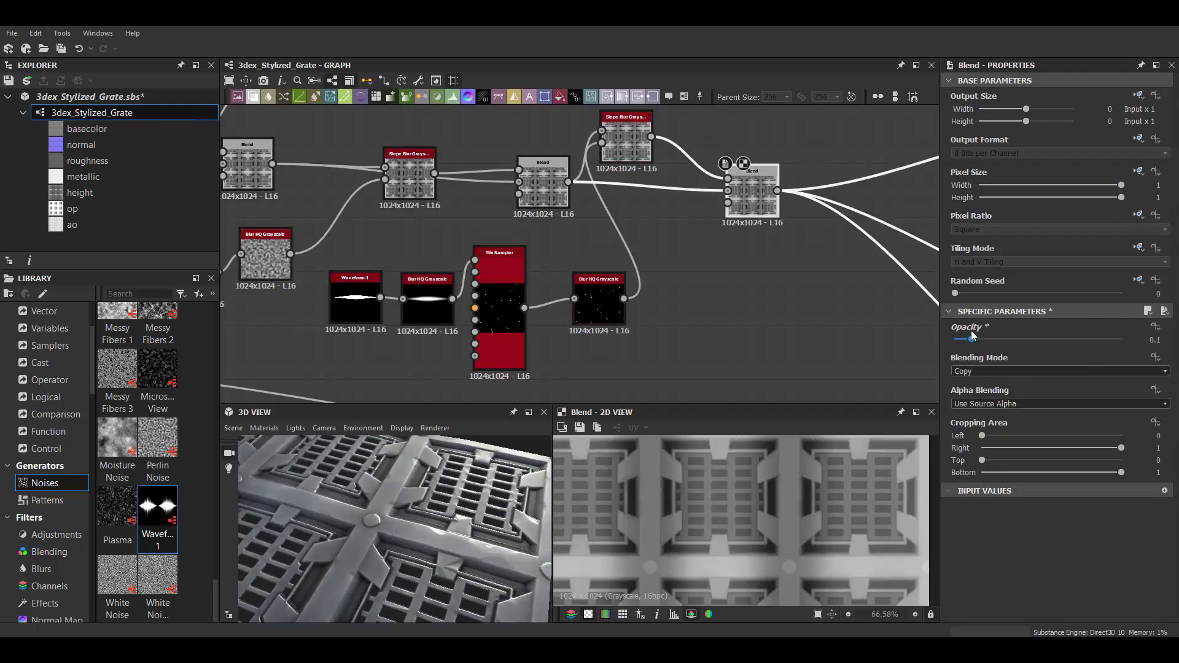
middle_drag(614, 247, 684, 259)
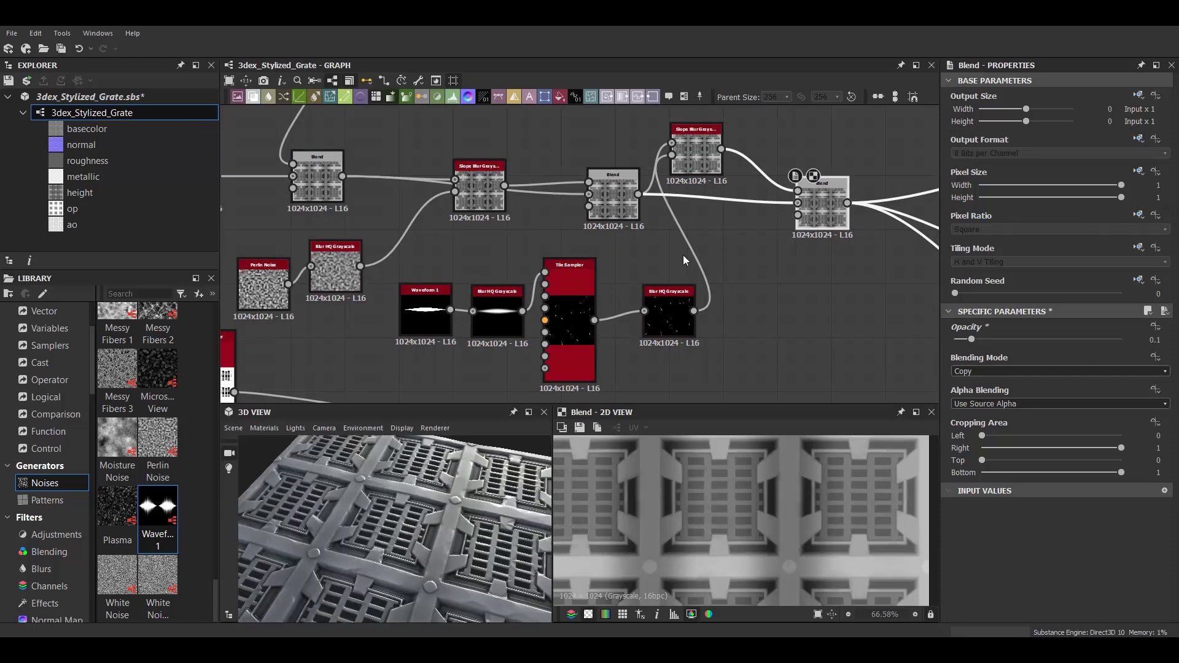
scroll(685, 260, down, 2)
double_click(690, 154)
mouse_move(509, 222)
middle_down()
mouse_move(654, 238)
mouse_move(640, 334)
middle_up()
double_click(344, 236)
- Add a Gradient Map after curvature_smooth and make its end colour copper
scroll(639, 334, up, 2)
double_click(798, 158)
middle_drag(853, 224, 737, 225)
key(space)
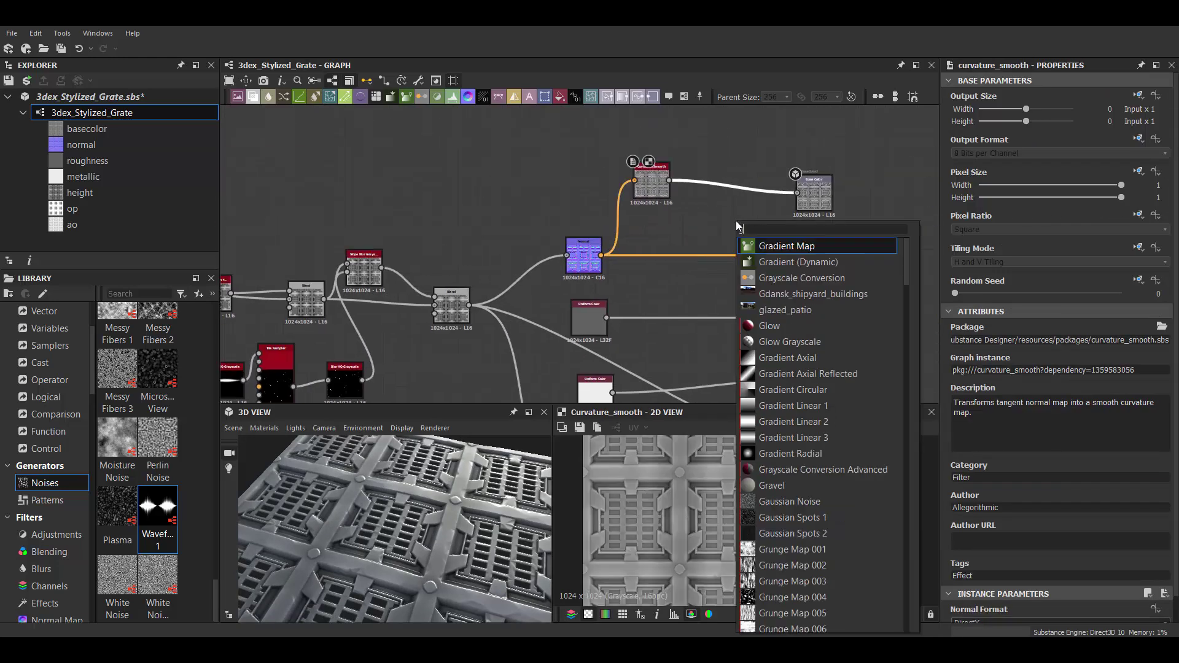
key(Return)
click(1137, 453)
click(768, 405)
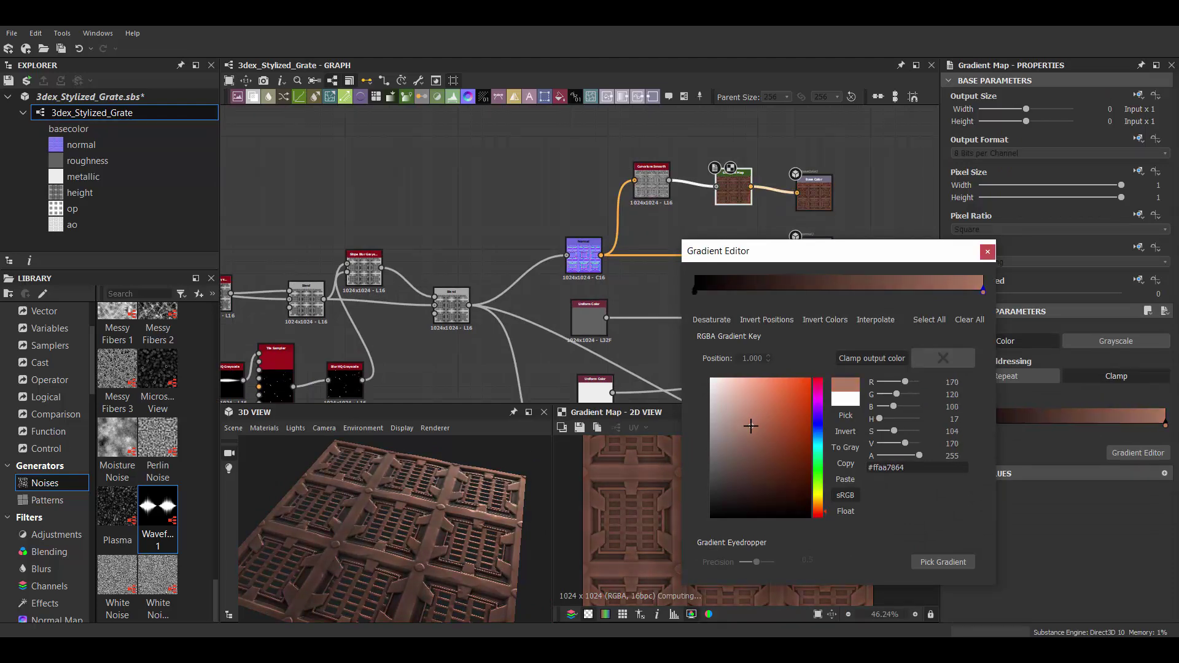
- Refine the gradient's end colour to a lighter orange copper, checking the 3D preview
drag(462, 513, 409, 514)
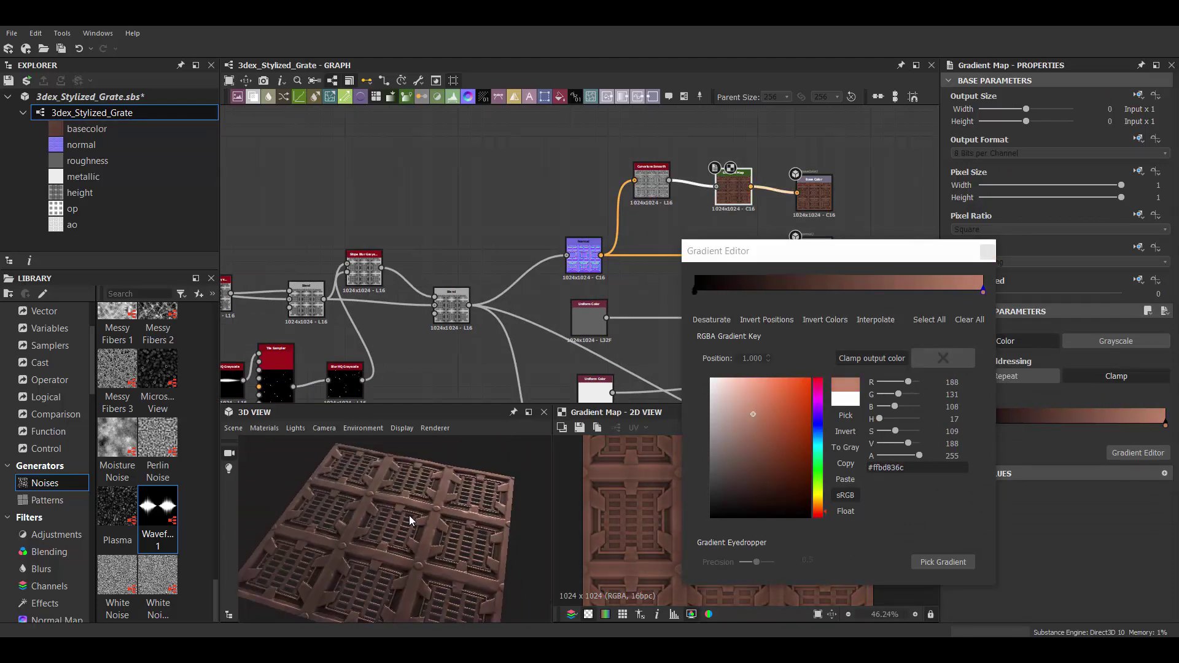
drag(821, 510, 821, 507)
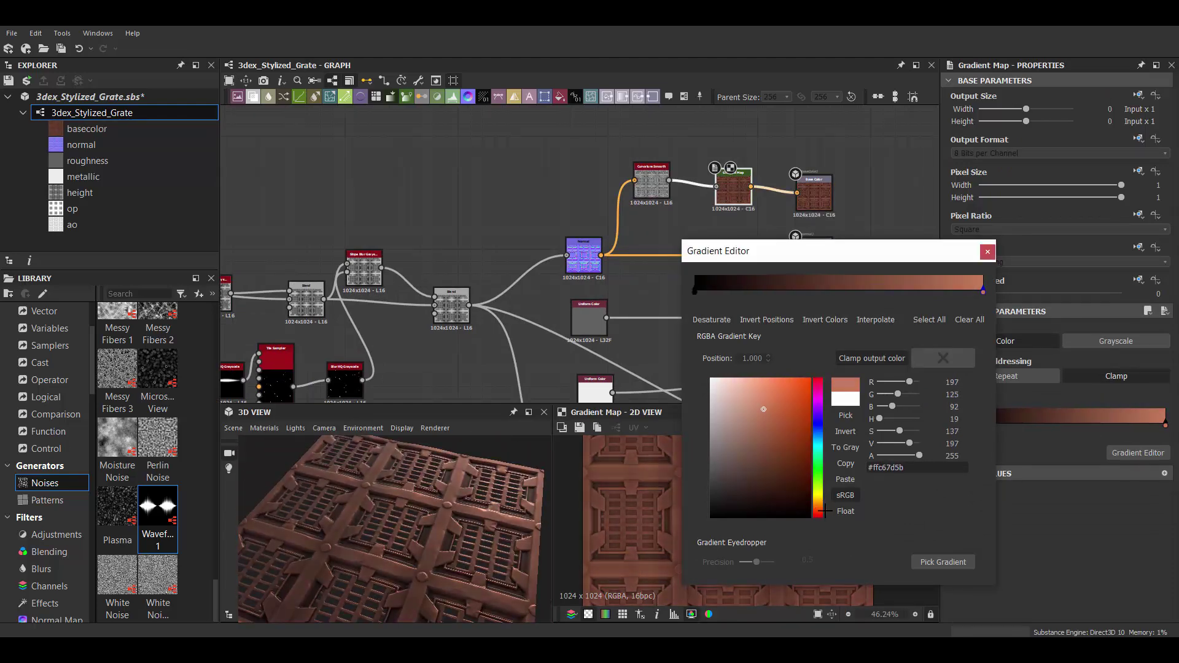
mouse_move(470, 509)
mouse_down()
mouse_move(439, 514)
mouse_move(455, 531)
mouse_move(472, 519)
mouse_up()
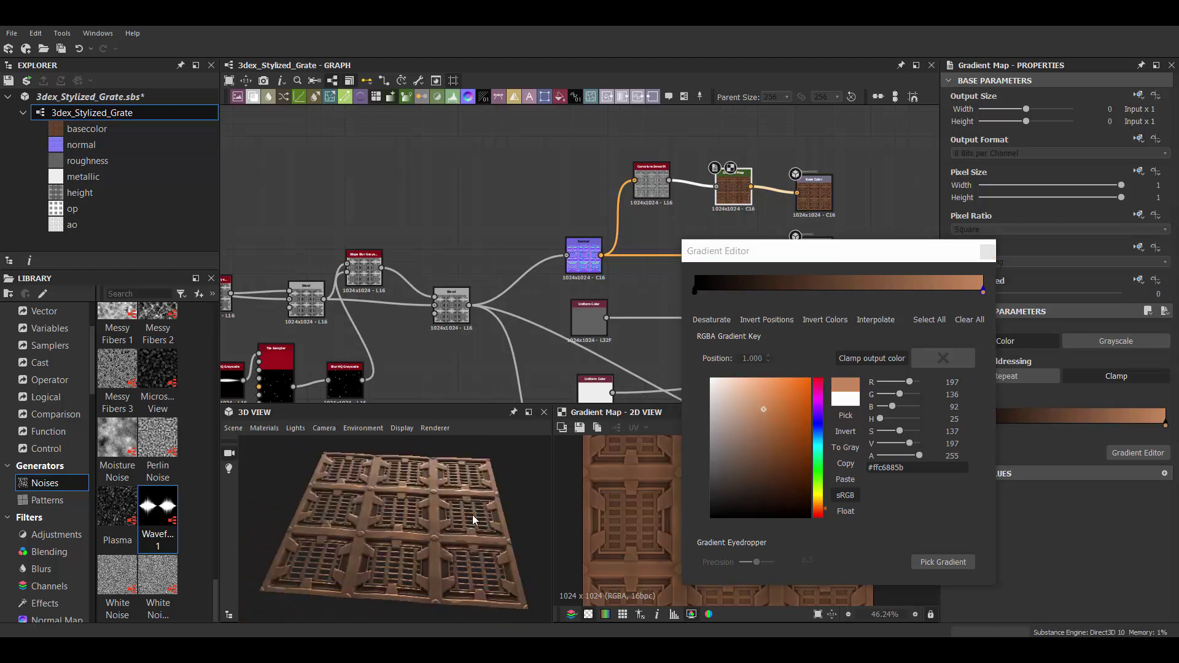
click(718, 385)
drag(717, 385, 764, 399)
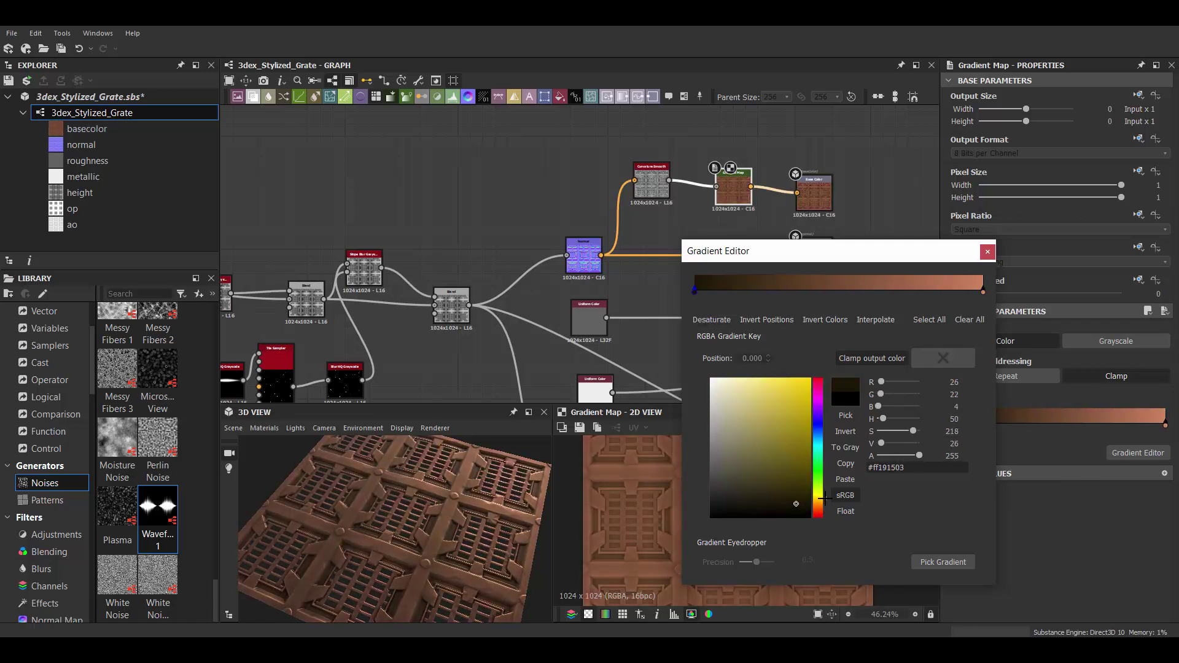
key(Escape)
drag(403, 510, 470, 488)
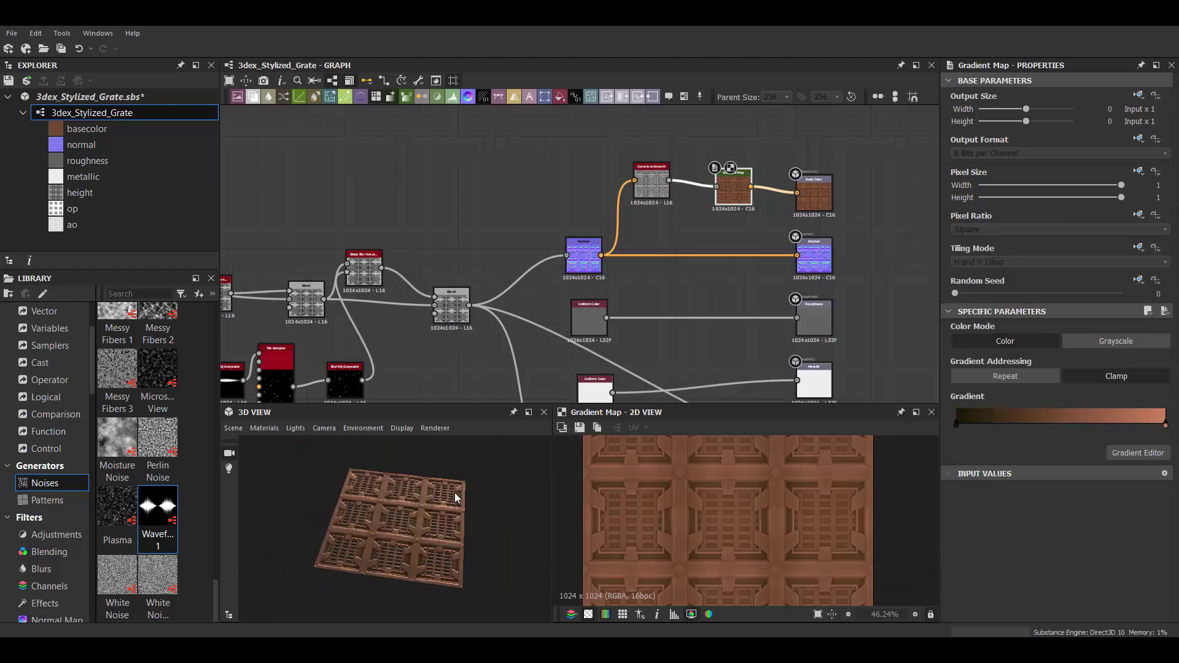
scroll(459, 309, down, 3)
scroll(459, 309, down, 2)
- Preview the Blend, Tile Sampler and Max Lighten blend outputs across the graph
scroll(459, 309, up, 2)
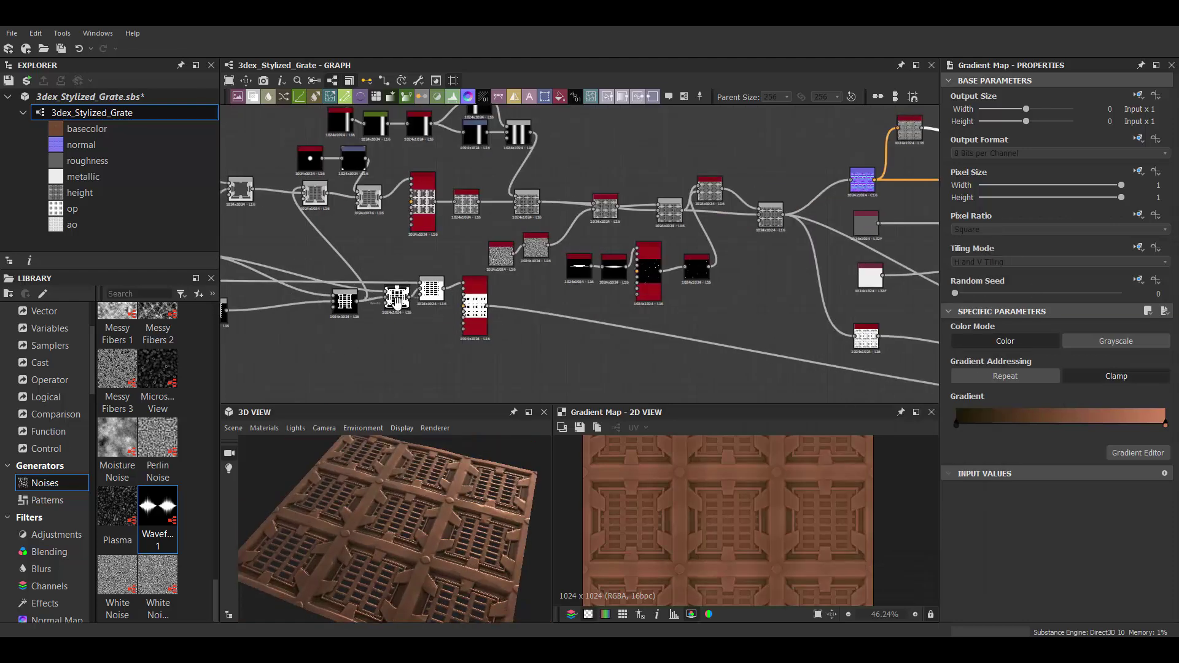
double_click(403, 299)
double_click(483, 310)
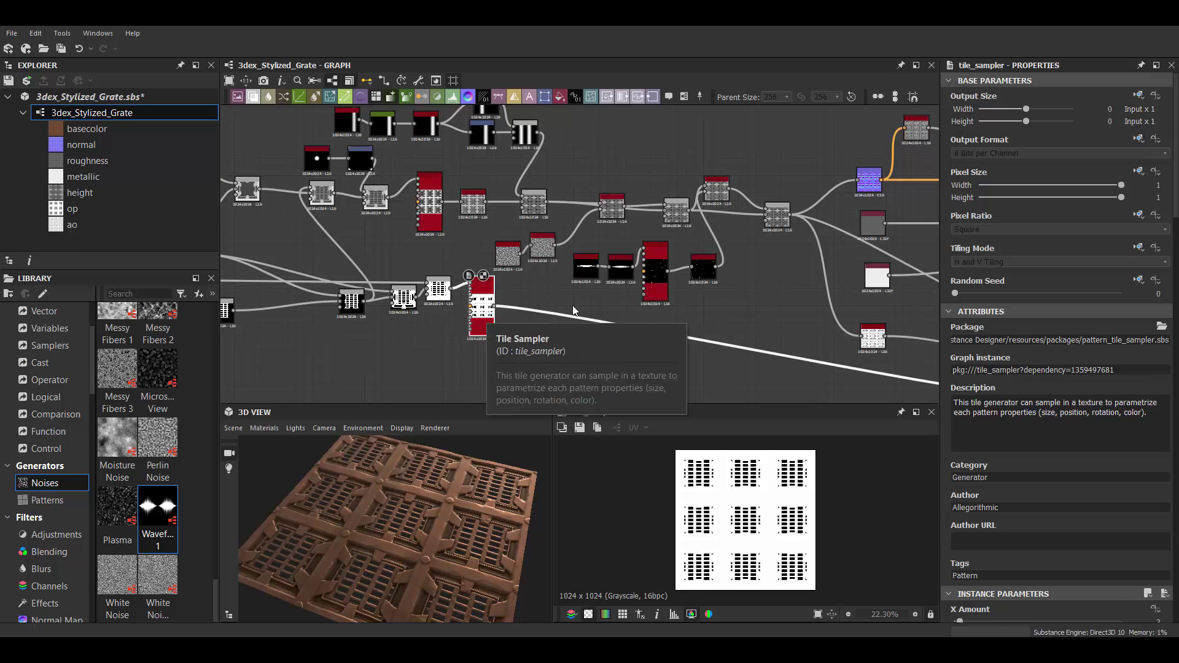
double_click(407, 299)
middle_drag(497, 318, 477, 297)
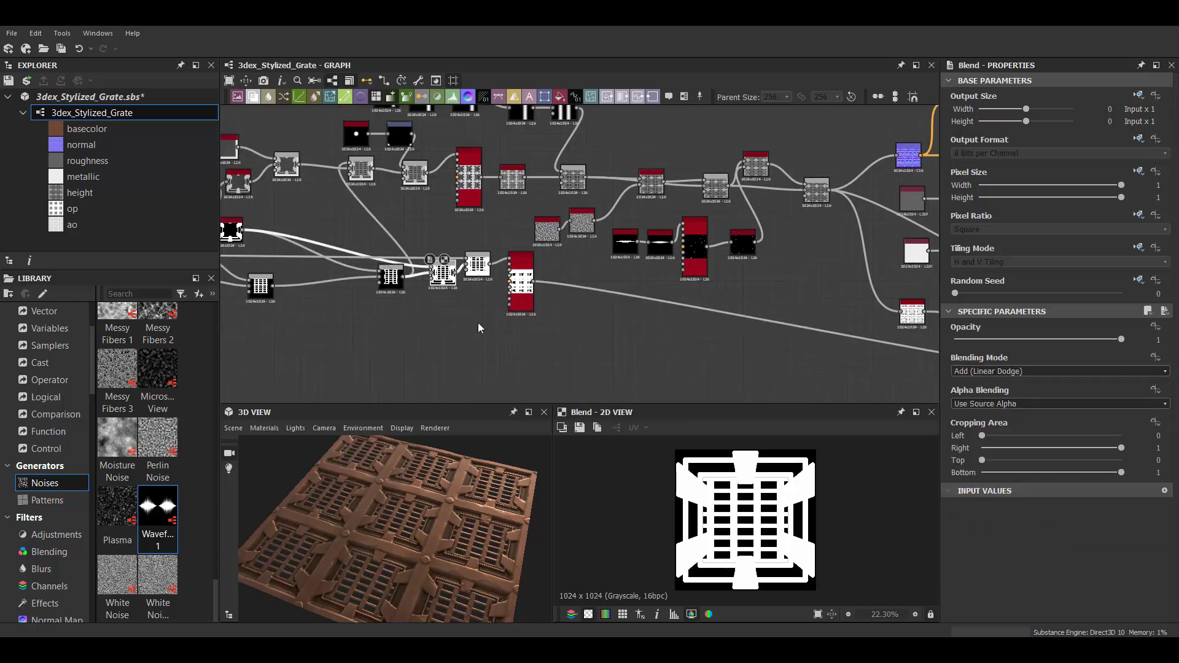
double_click(477, 265)
middle_drag(430, 258, 499, 304)
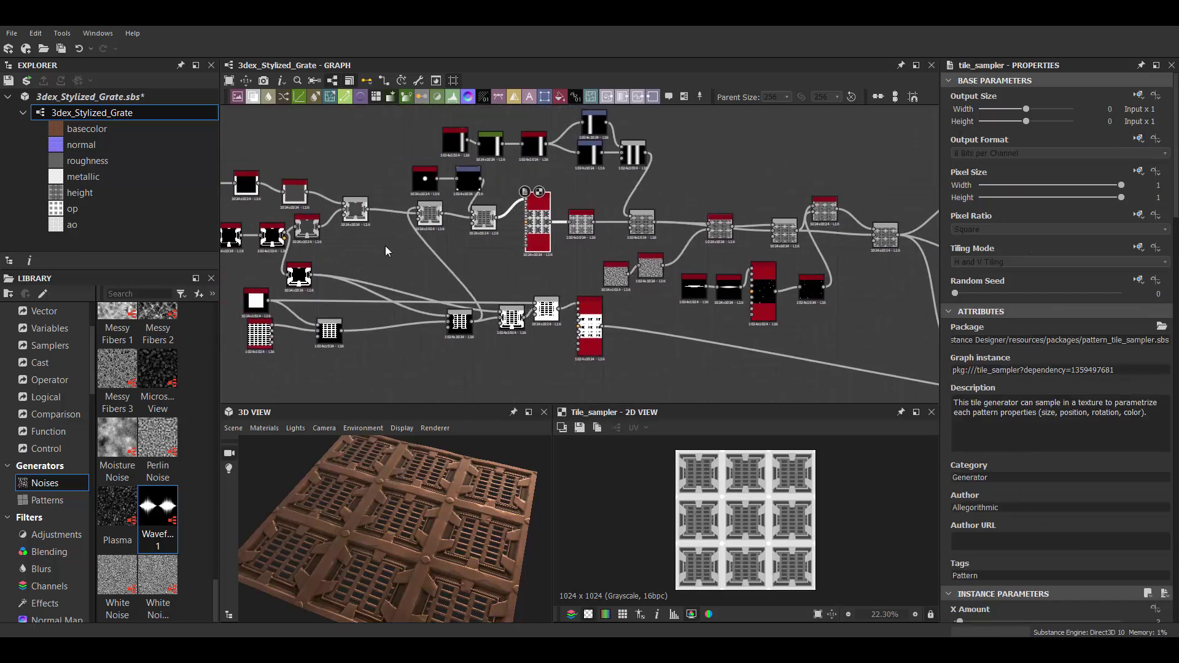
double_click(356, 211)
scroll(594, 186, up, 2)
- Add a Histogram Scan (Position 0.63) after the Tile Sampler and duplicate the copper Gradient Map
click(575, 265)
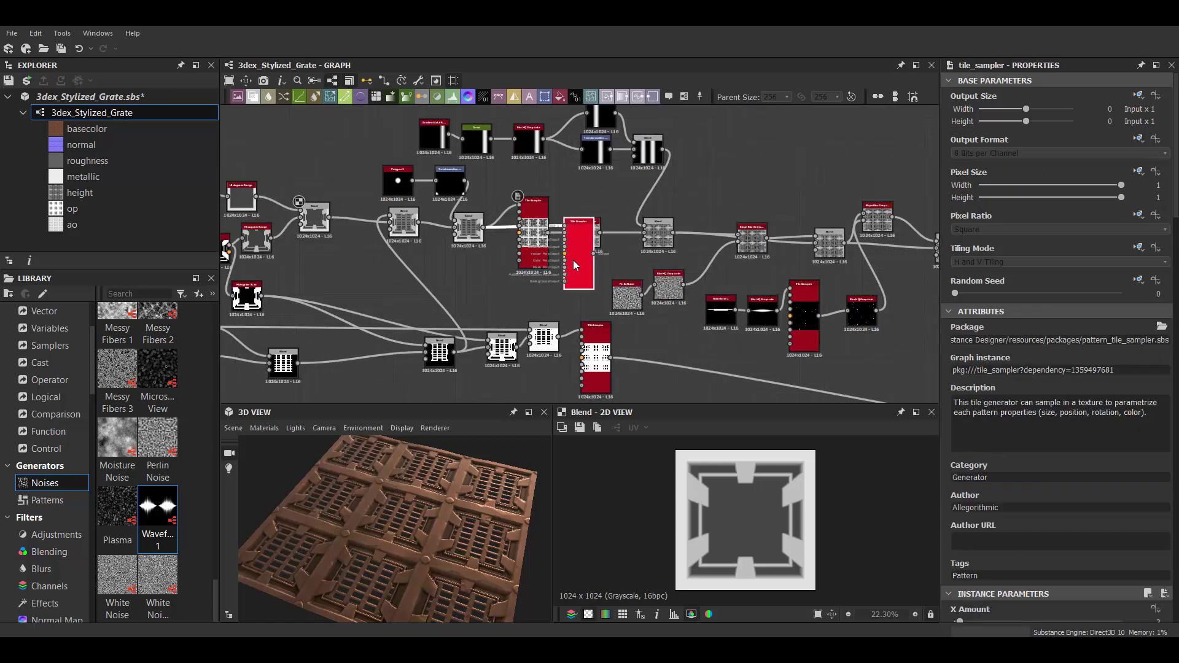
scroll(614, 184, up, 3)
drag(635, 191, 663, 224)
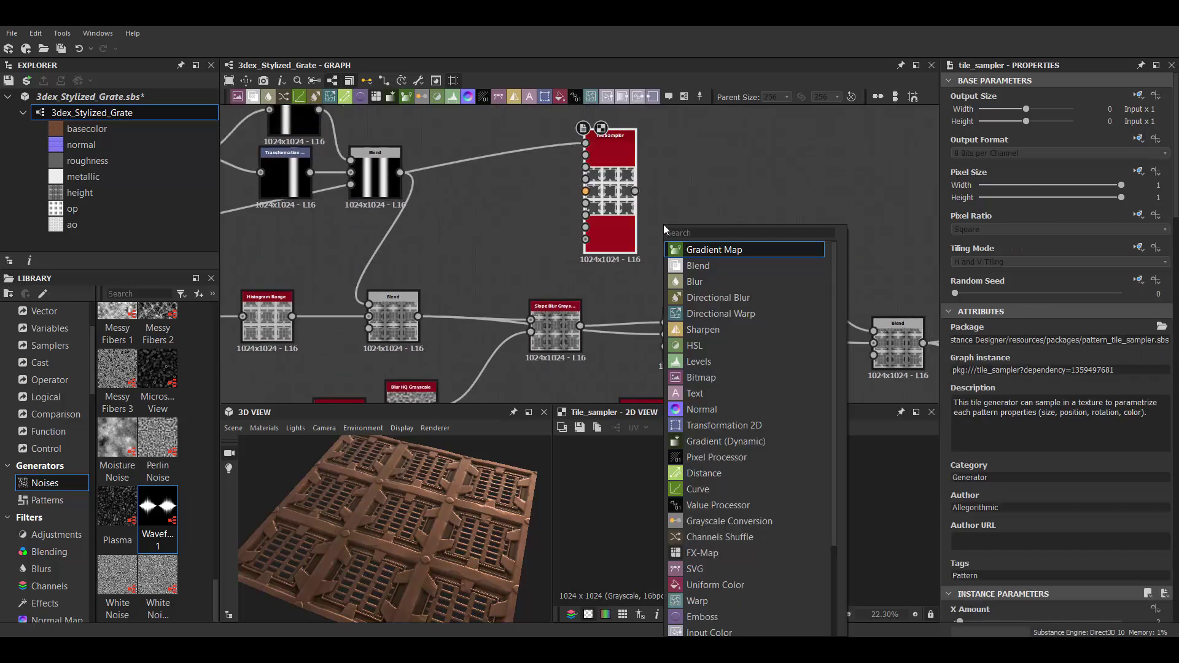
click(706, 319)
scroll(1056, 491, down, 2)
drag(955, 529, 1041, 529)
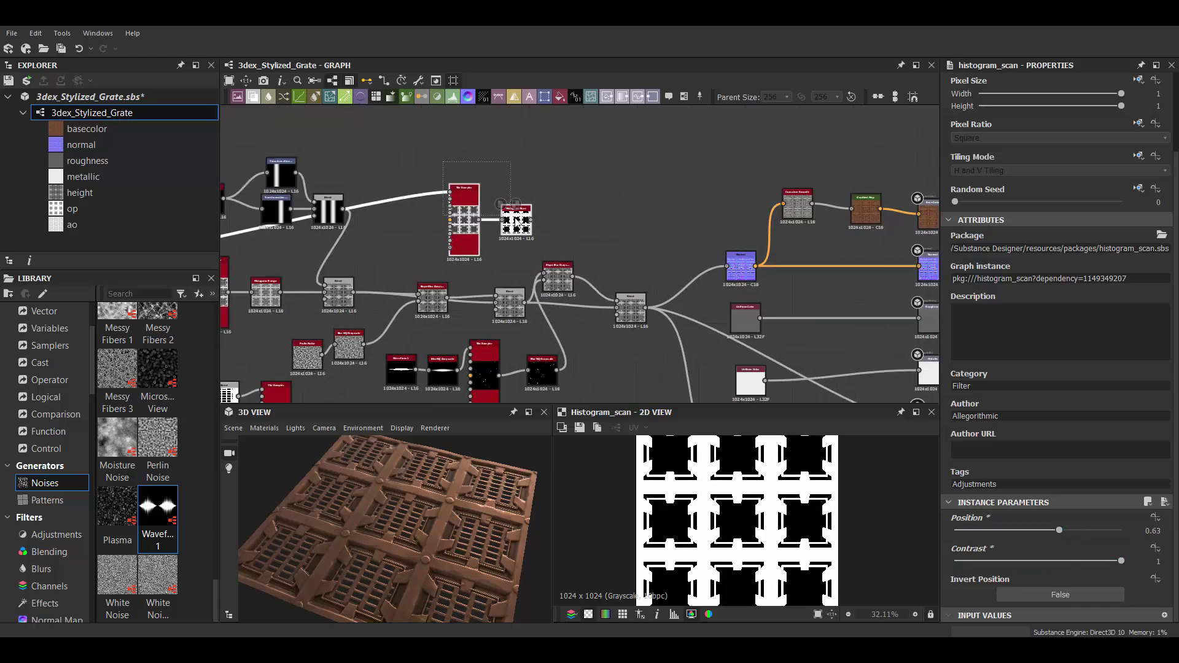
click(700, 294)
key(ctrl+d)
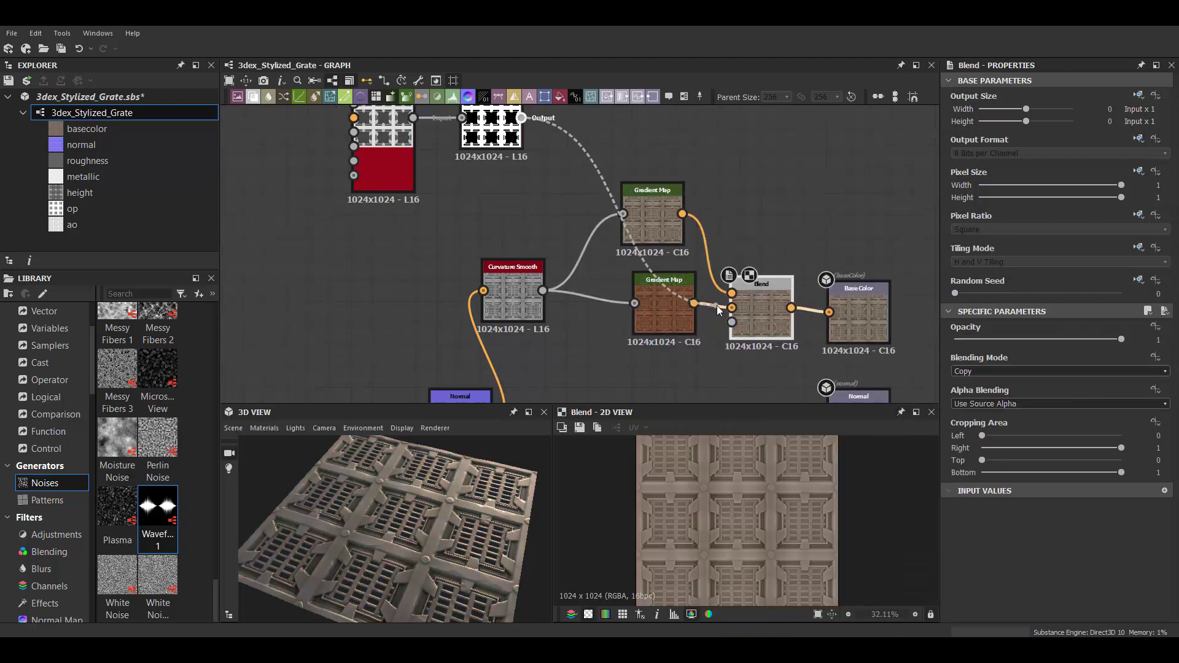
- Use an inverted Histogram Scan as the base colour Blend's mask
drag(716, 304, 731, 322)
drag(474, 511, 478, 535)
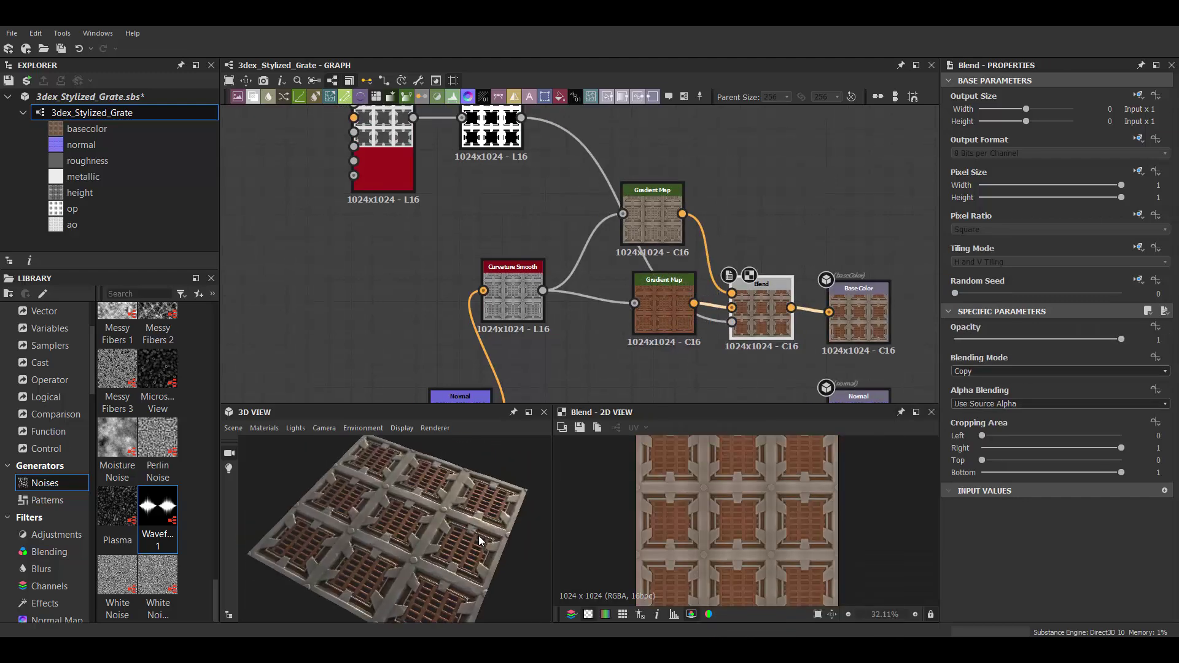
middle_drag(545, 114, 583, 186)
key(space)
key(Return)
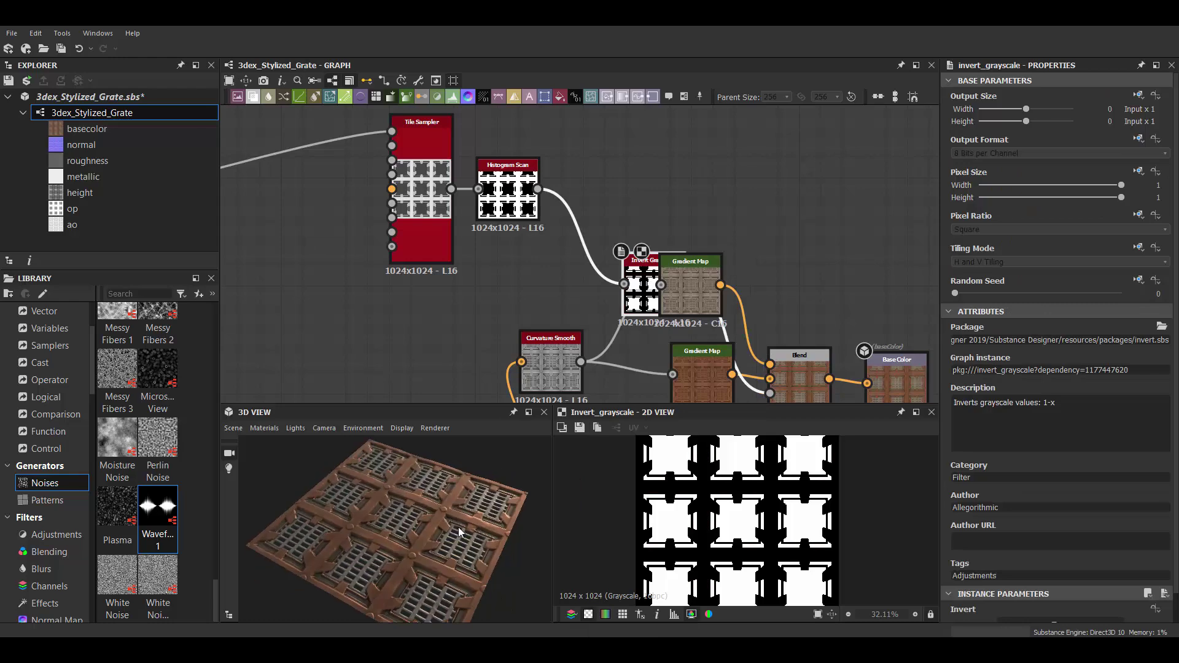
- Move the copper Gradient Map's middle key to 0.664
drag(651, 286, 592, 212)
middle_drag(614, 307, 491, 212)
scroll(482, 542, up, 3)
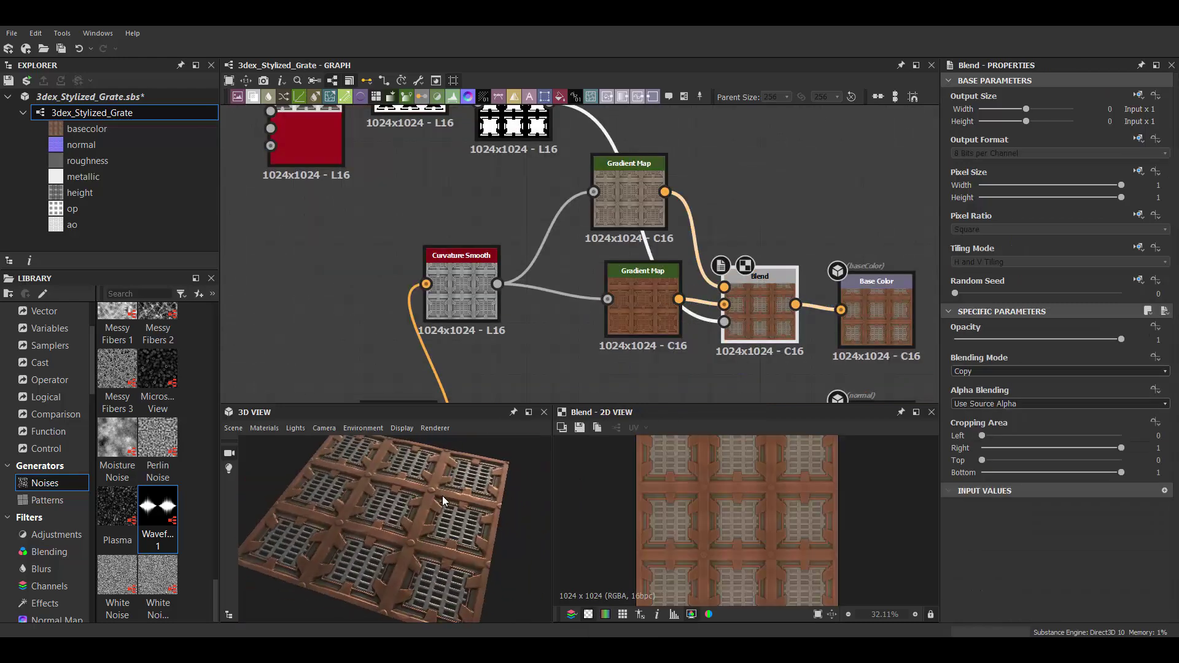
click(637, 314)
click(1138, 453)
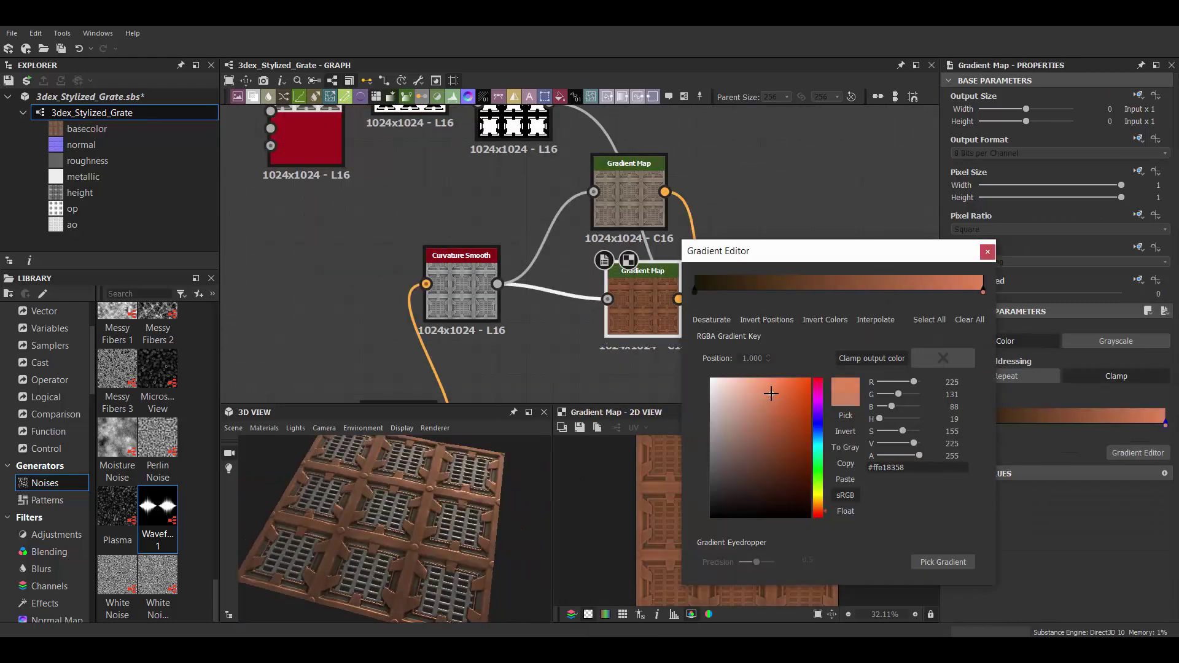
drag(973, 251, 638, 217)
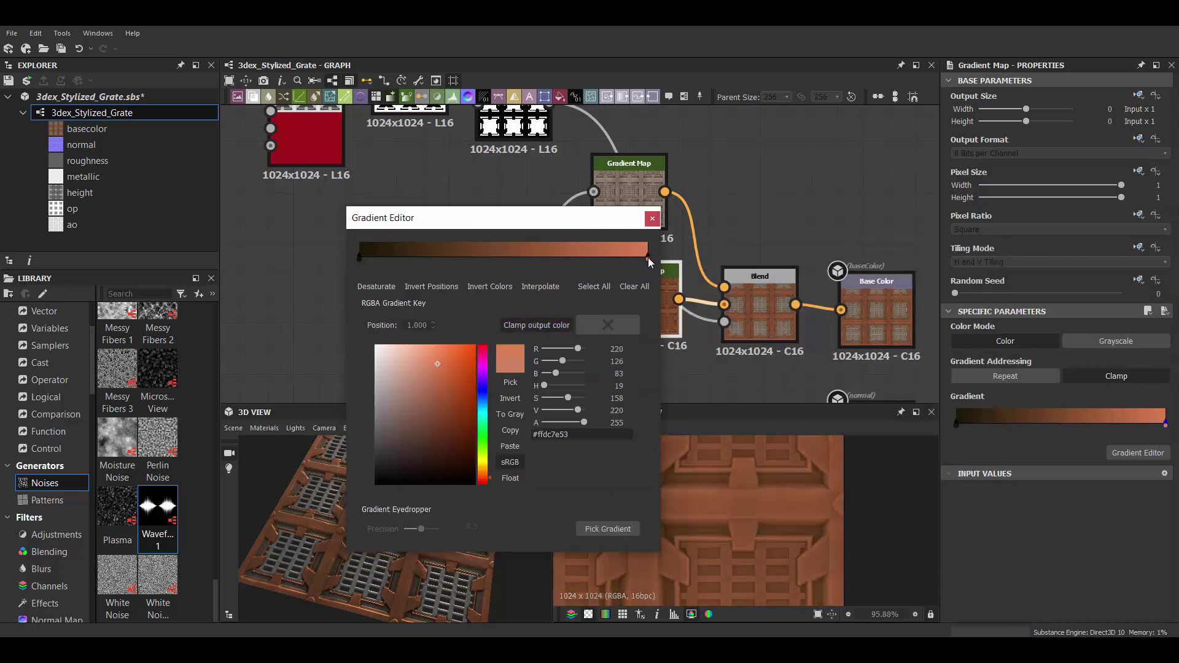
mouse_move(552, 218)
mouse_down()
mouse_move(430, 200)
mouse_move(436, 238)
mouse_up()
drag(405, 200, 565, 135)
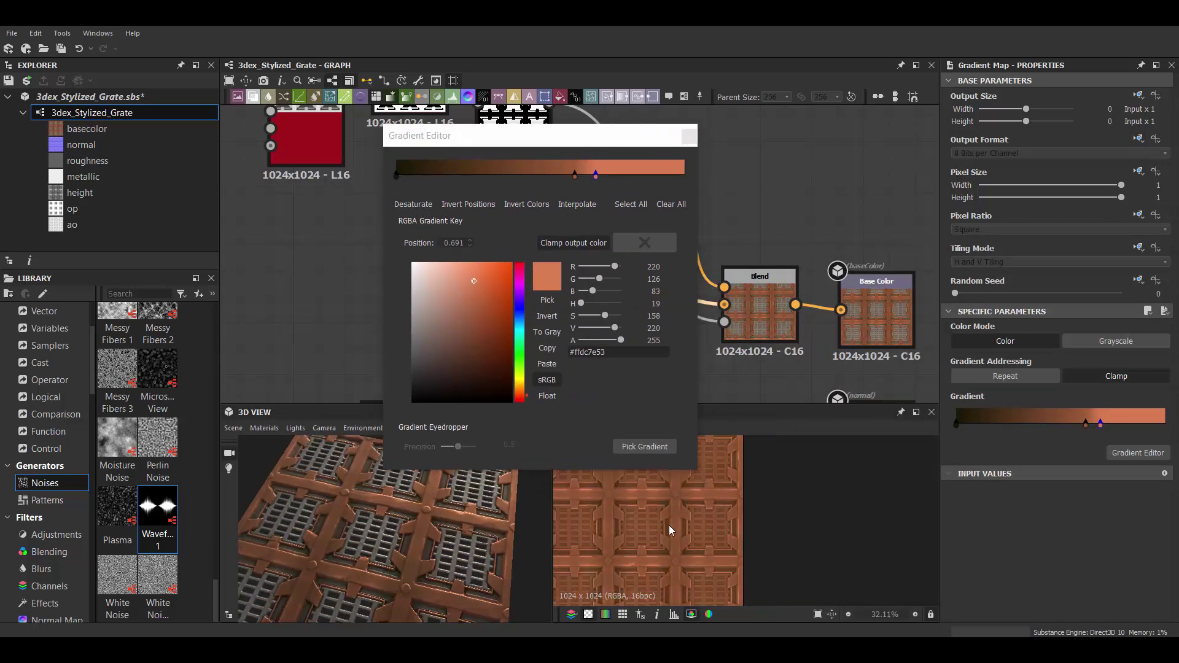
drag(584, 179, 571, 183)
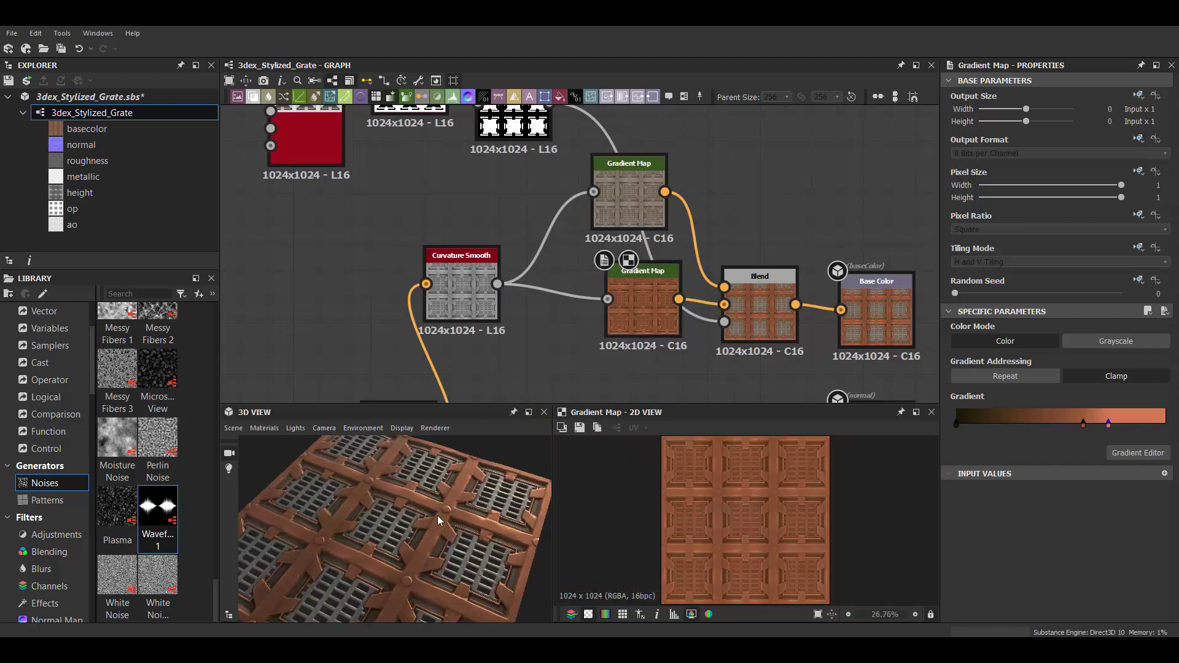
- Set the gradient's end key to a pale grey and check the Blend's base colour
click(1151, 425)
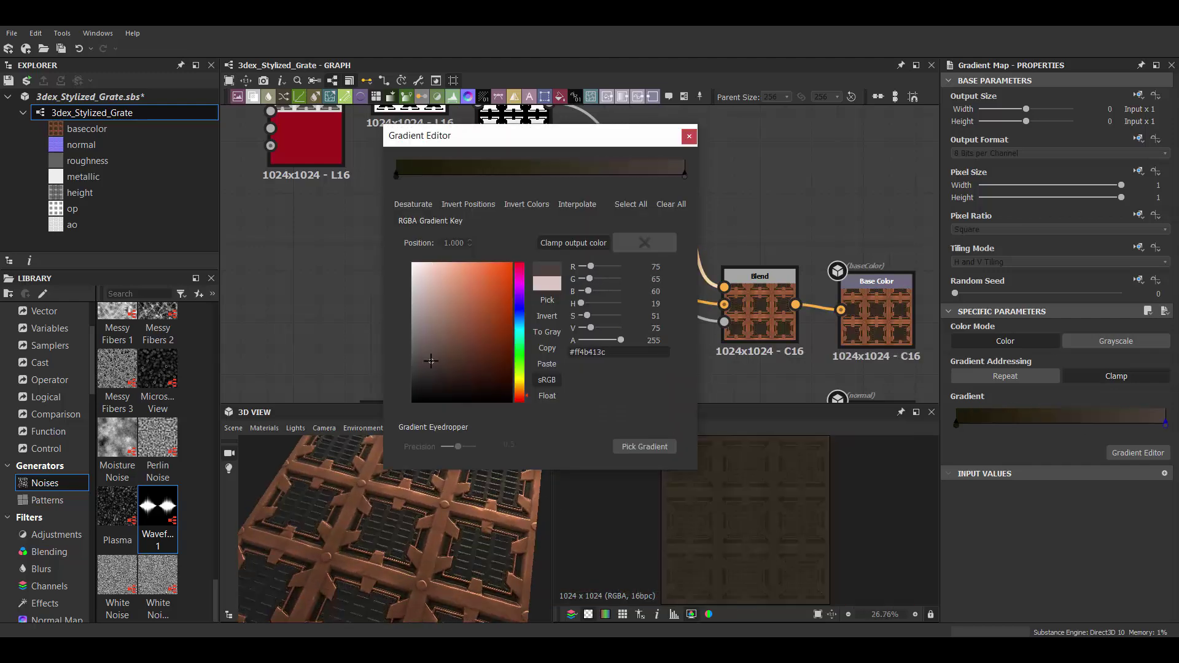
scroll(397, 508, down, 3)
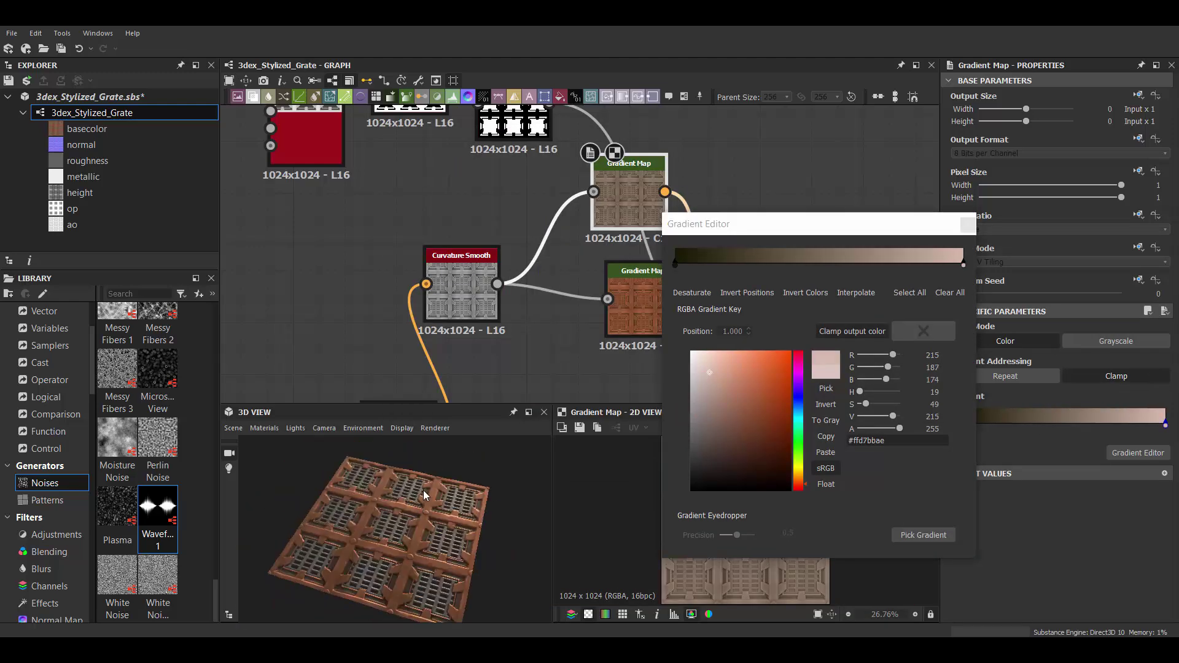
click(711, 417)
scroll(393, 528, up, 3)
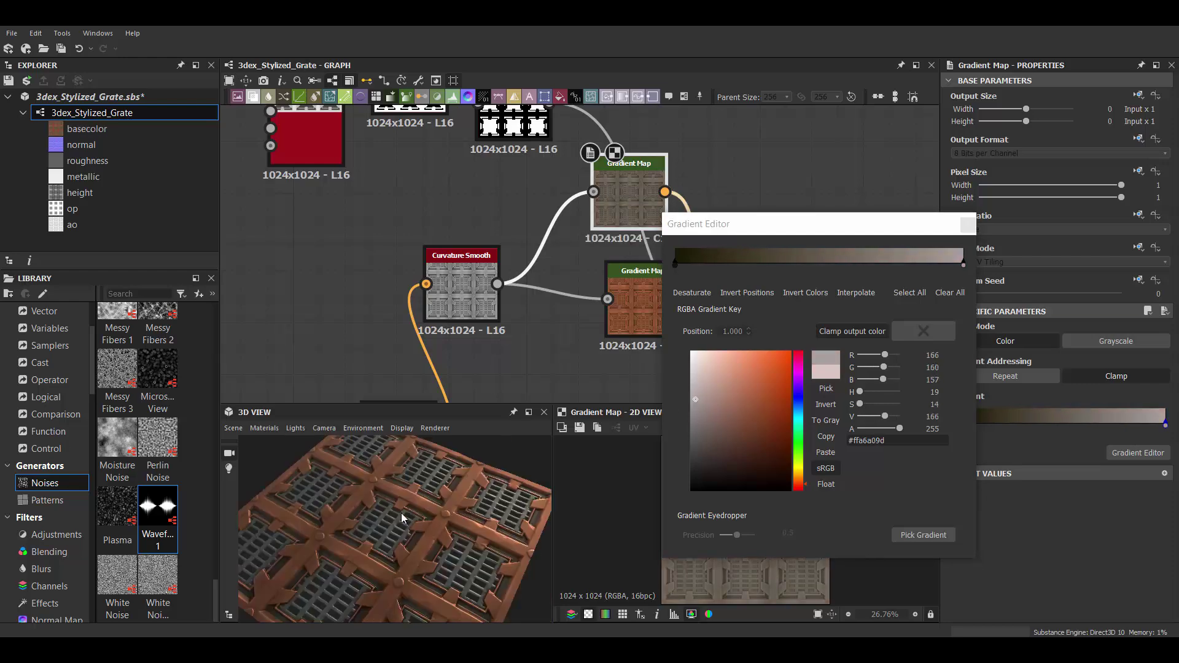
scroll(458, 527, down, 3)
scroll(447, 544, up, 3)
click(764, 307)
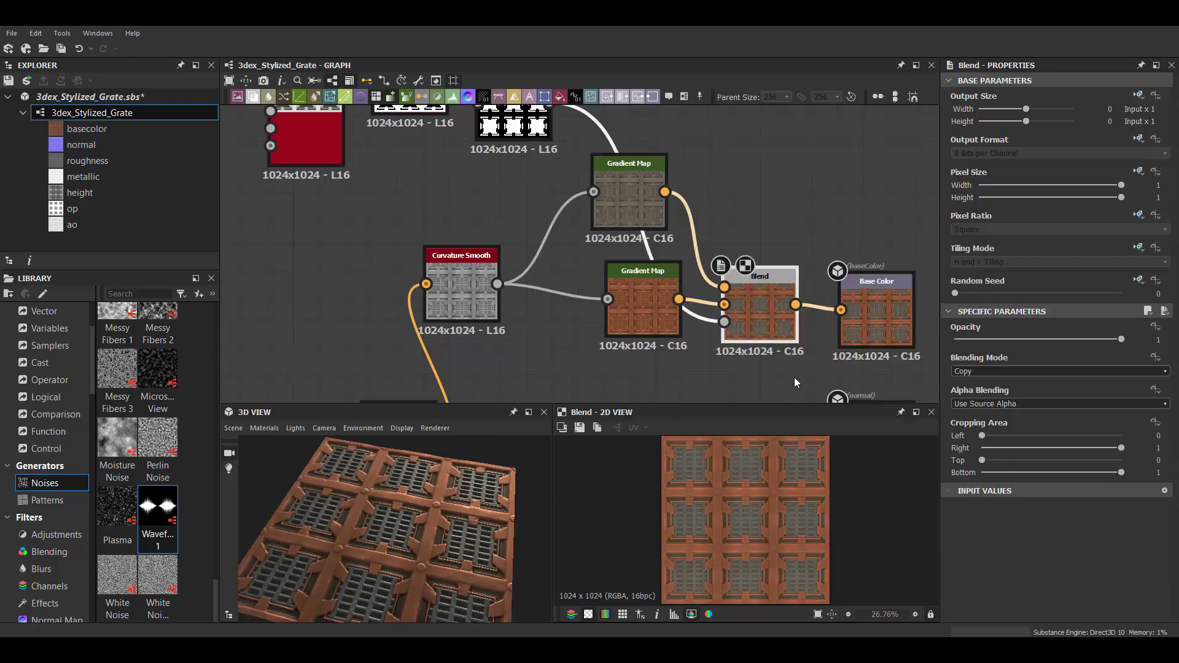
scroll(699, 264, down, 3)
scroll(698, 264, up, 3)
click(663, 208)
- Set the ambient occlusion radius to 0.37
scroll(1056, 369, down, 5)
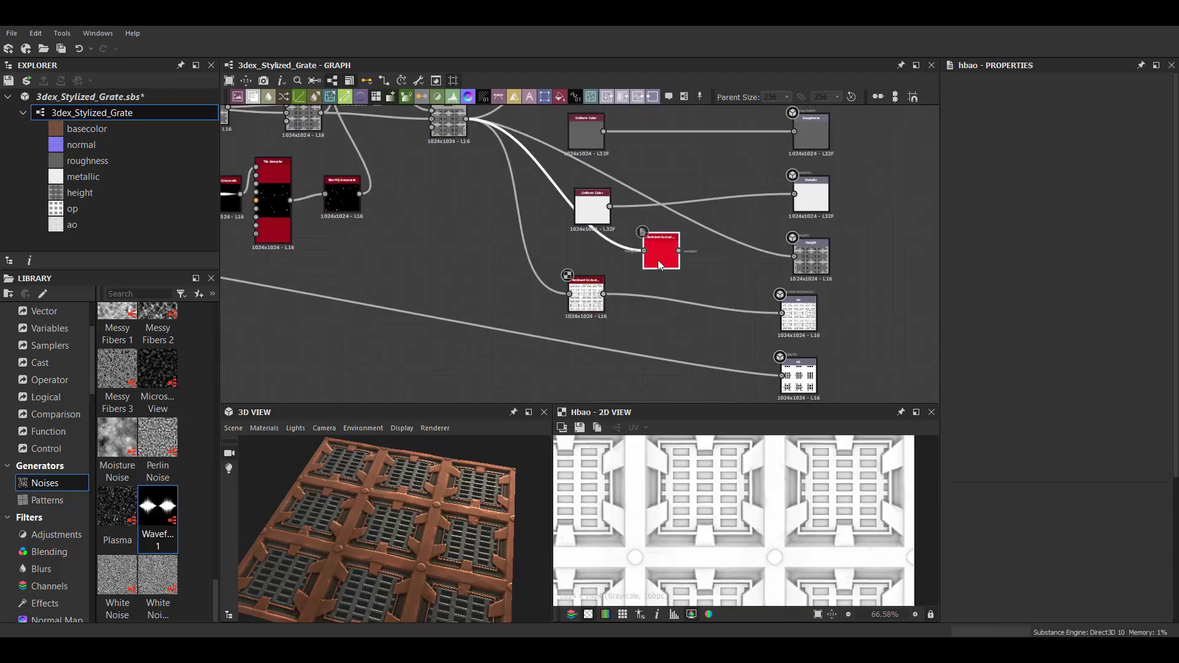
drag(1038, 492, 970, 461)
scroll(675, 246, down, 3)
scroll(676, 246, up, 3)
- Add a Min-mode Slope Blur Grayscale after the occlusion, Clouds 2 slope, 32 samples, intensity 1.41
key(space)
text(slo)
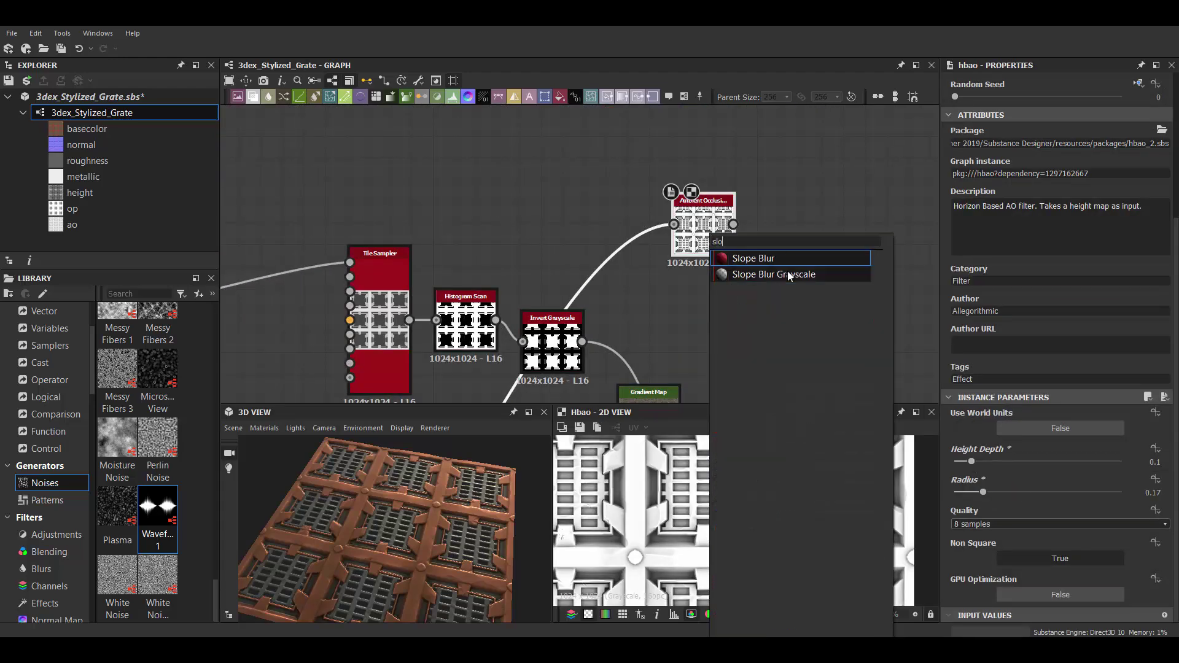
click(787, 270)
drag(781, 232, 747, 289)
text(cl)
click(798, 371)
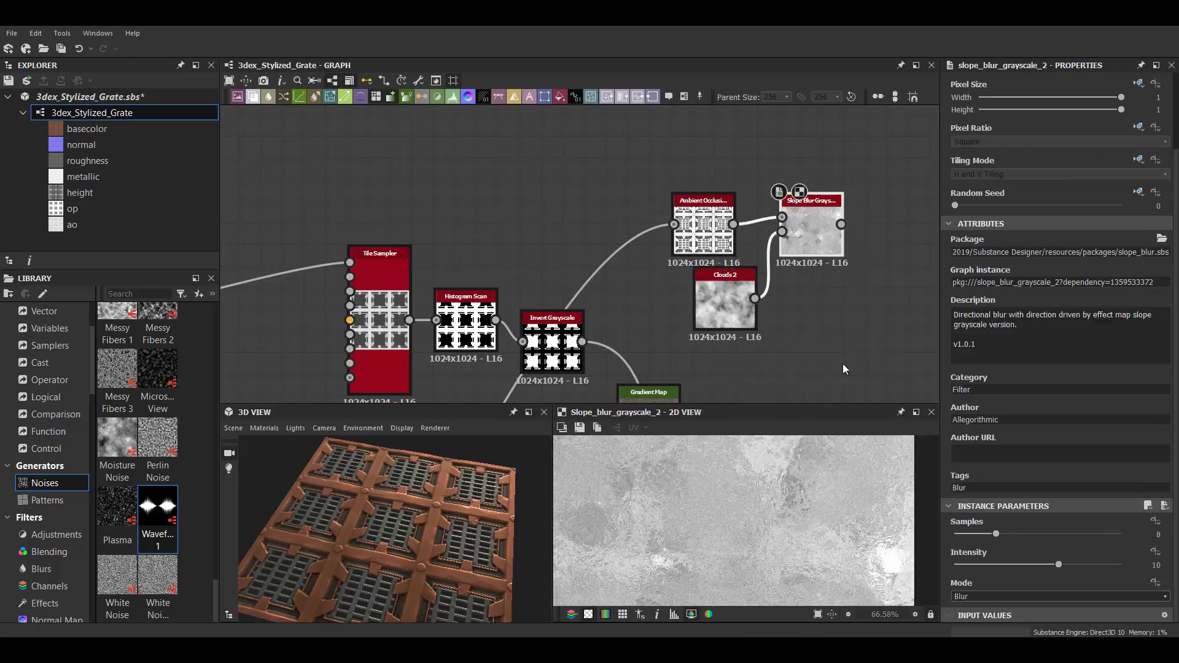
click(1056, 596)
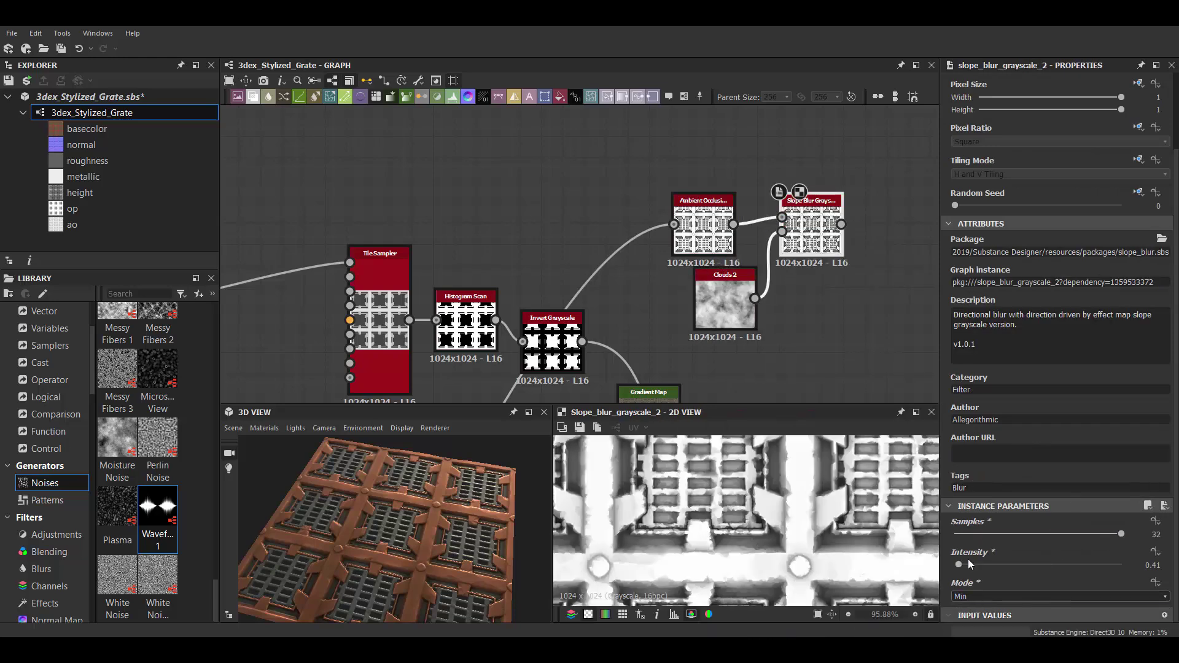
drag(972, 571, 969, 565)
scroll(743, 172, down, 5)
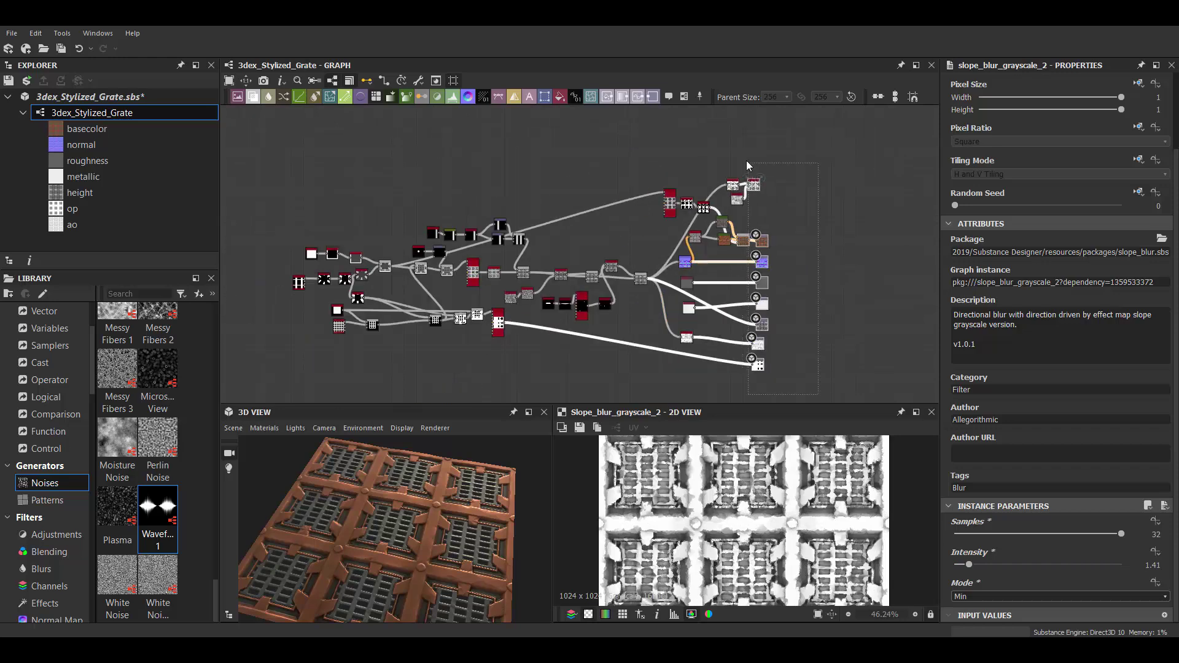
scroll(776, 215, up, 5)
scroll(749, 240, down, 1)
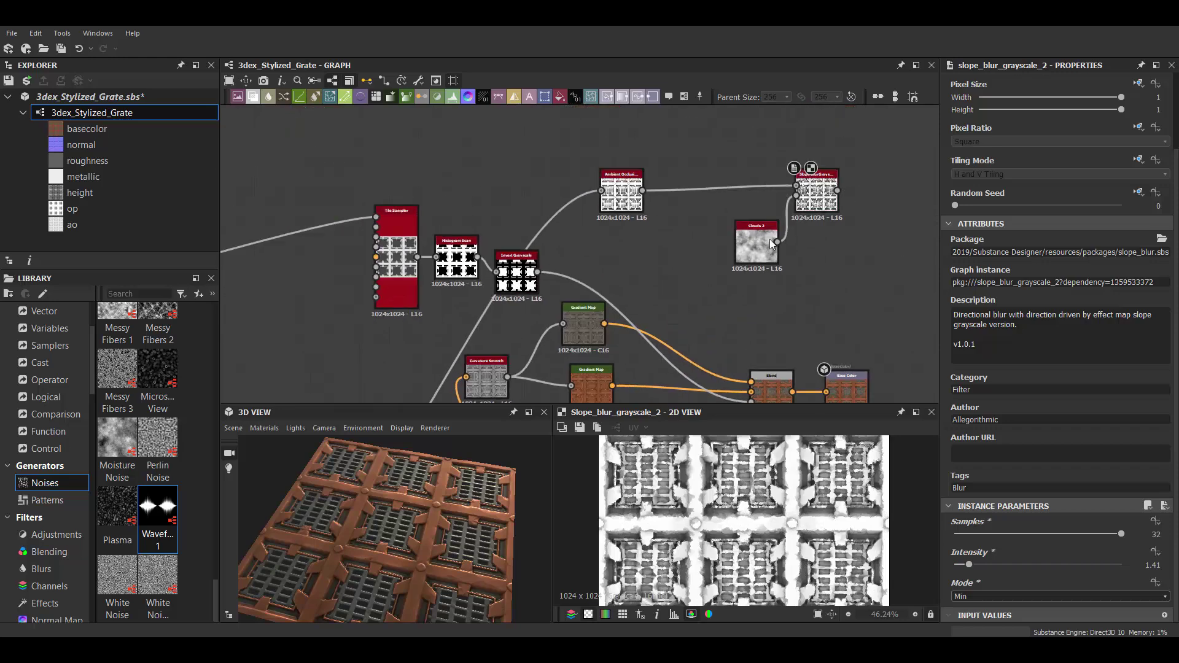
scroll(775, 493, up, 2)
- Add a Gradient Map after Slope Blur with pink, brown and green keys
key(ctrl+v)
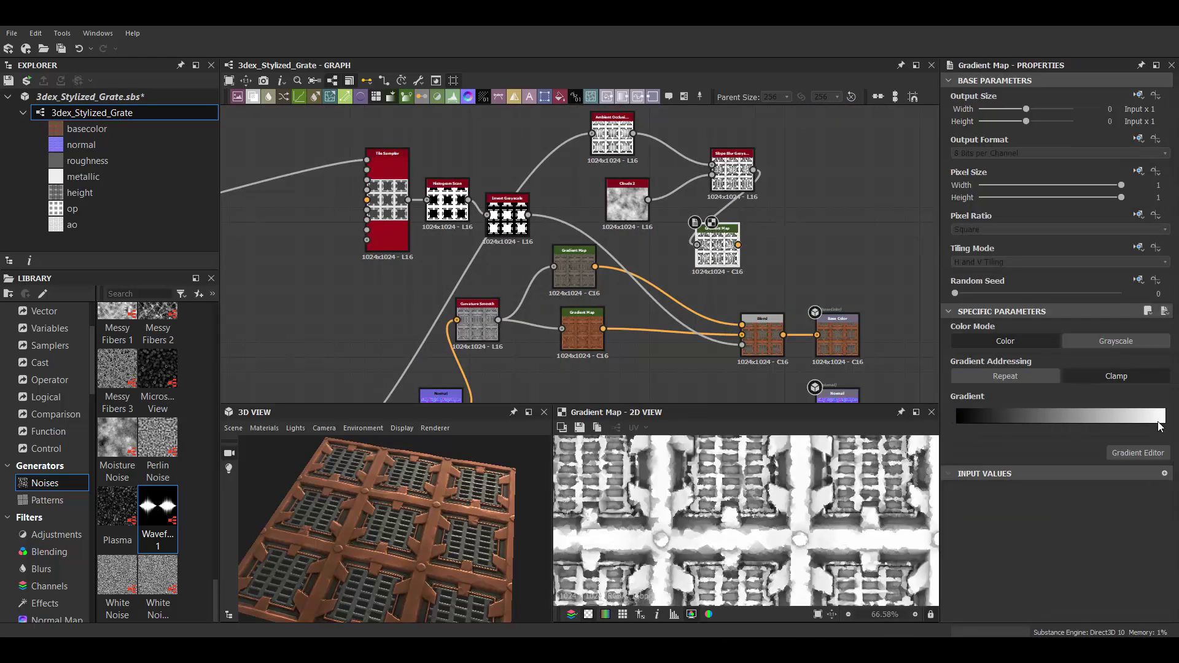
click(1138, 453)
drag(736, 221, 352, 223)
click(353, 423)
click(412, 261)
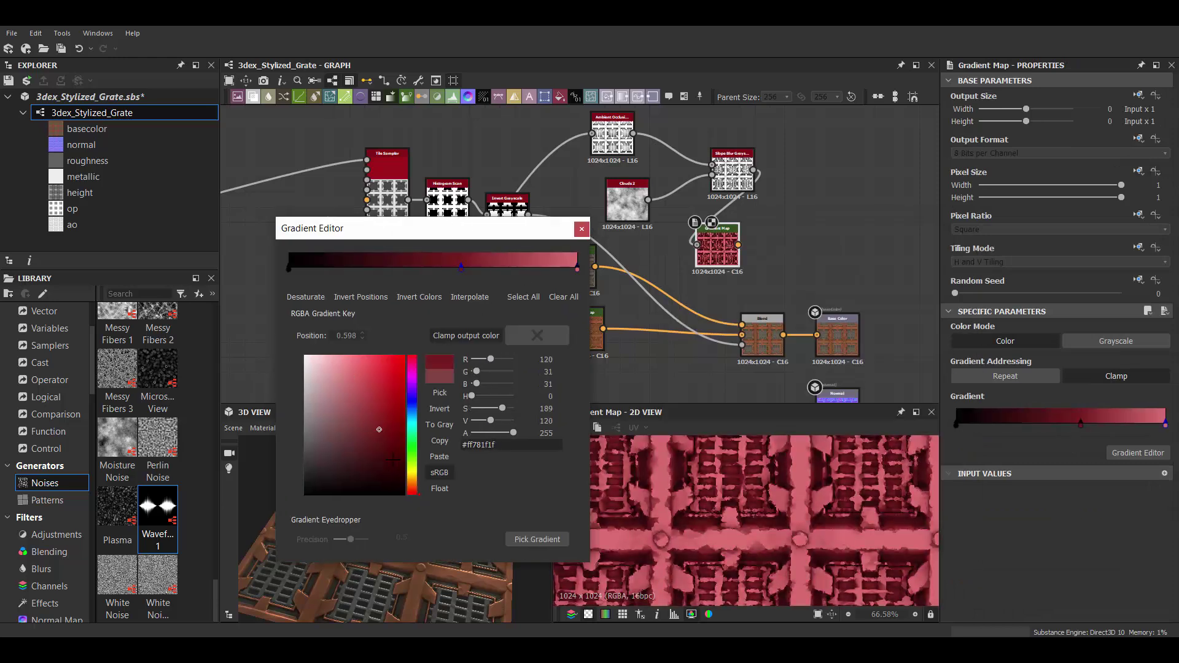
click(365, 427)
click(415, 460)
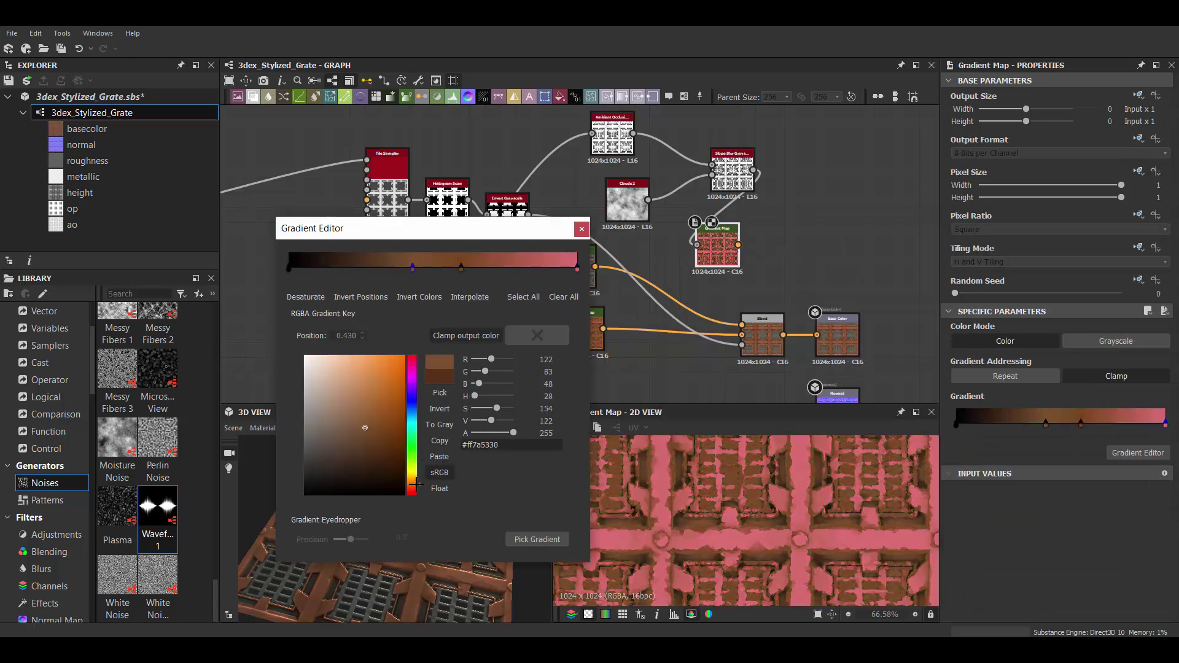
drag(410, 427, 411, 457)
click(581, 229)
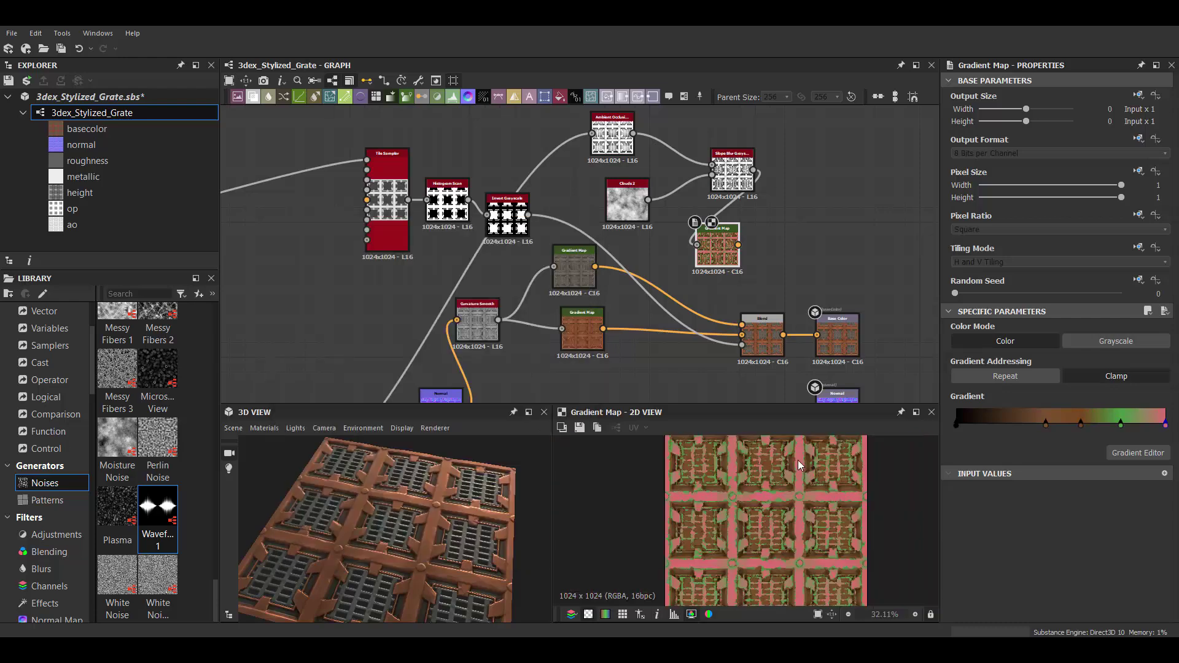
- Wire the wear gradient into a new Blend in the Base Color chain
scroll(706, 245, up, 2)
click(779, 334)
drag(715, 204, 749, 319)
middle_drag(749, 318, 754, 295)
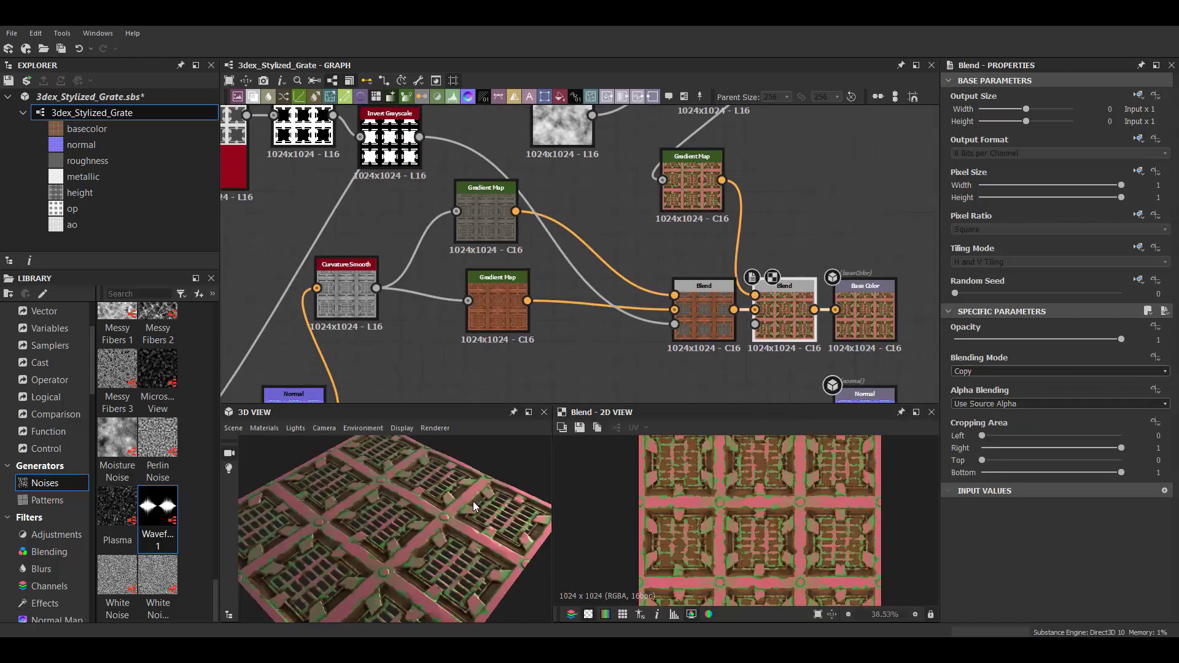
- Try several blending modes on the new Blend, including Min (Darken)
click(1059, 371)
click(997, 398)
key(Down)
key(Down)
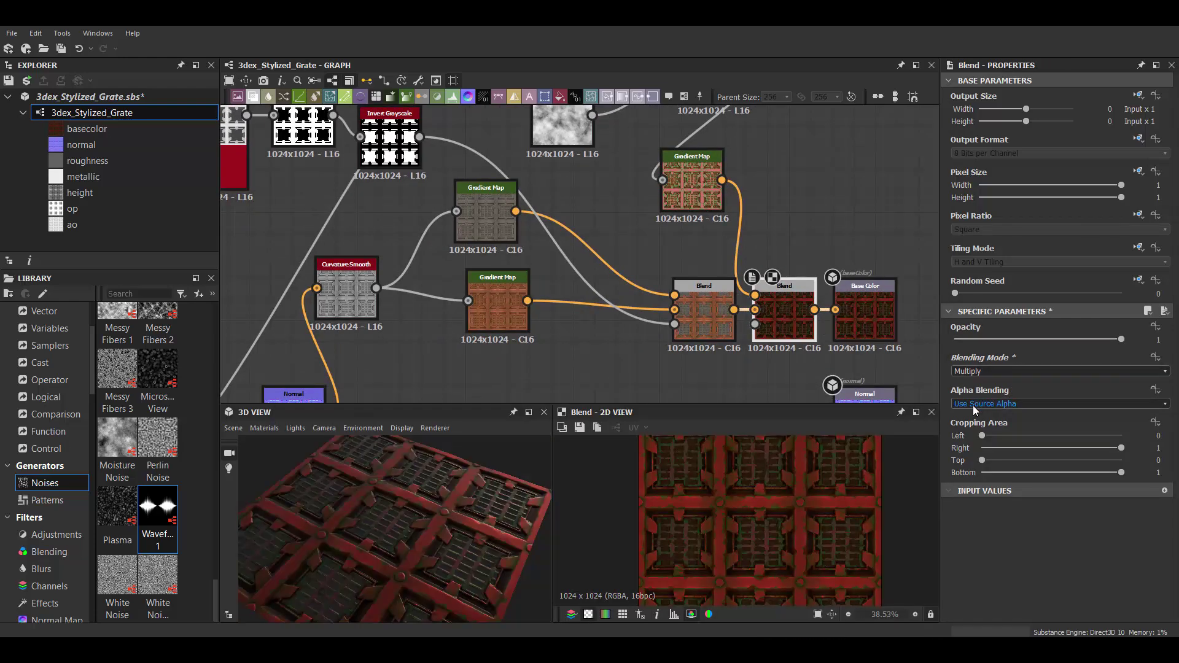
key(Down)
key(Down)
key(Down)
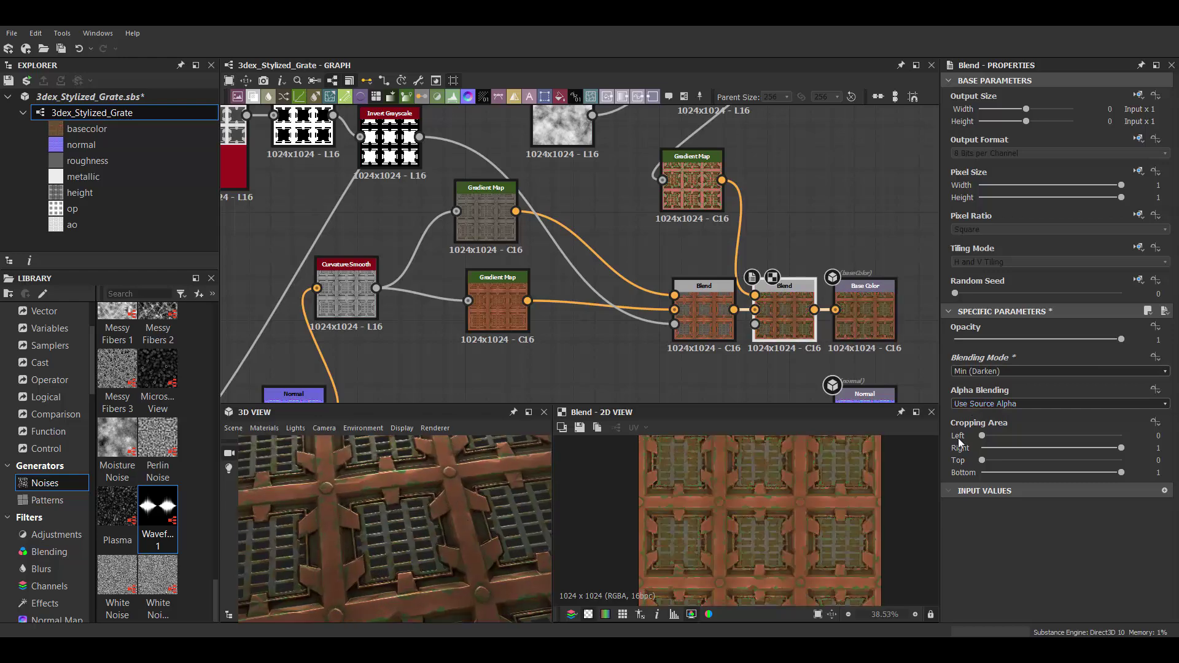
key(Down)
key(Down)
key(Down)
key(Down)
key(Down)
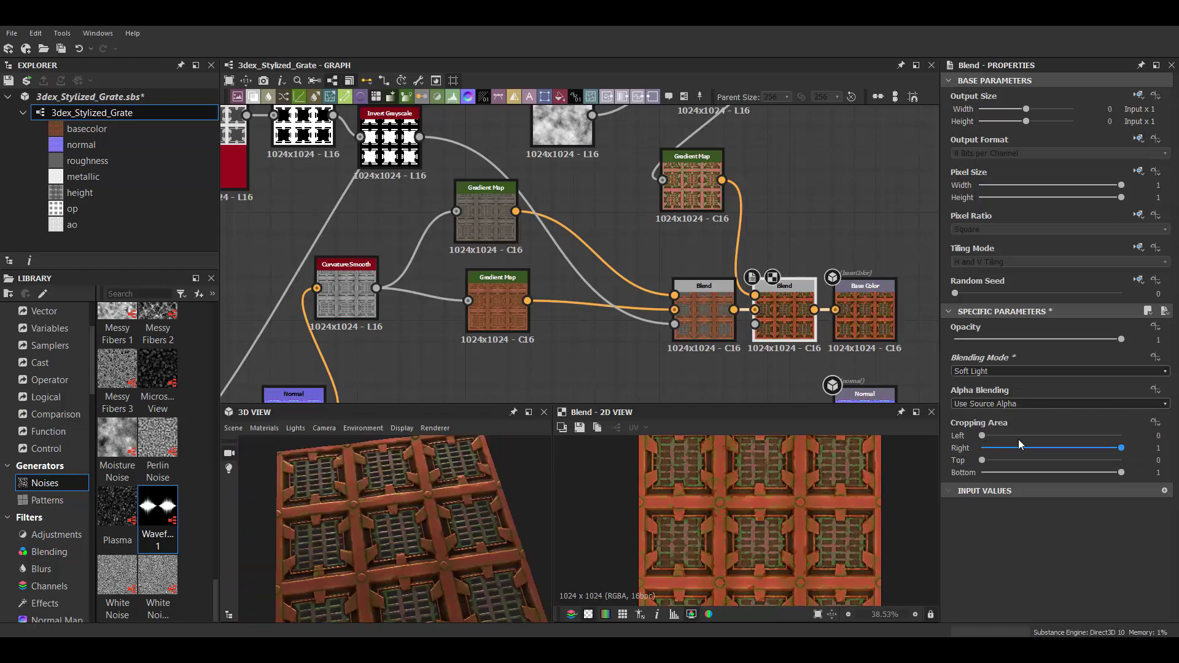
click(968, 451)
drag(1121, 339, 1024, 338)
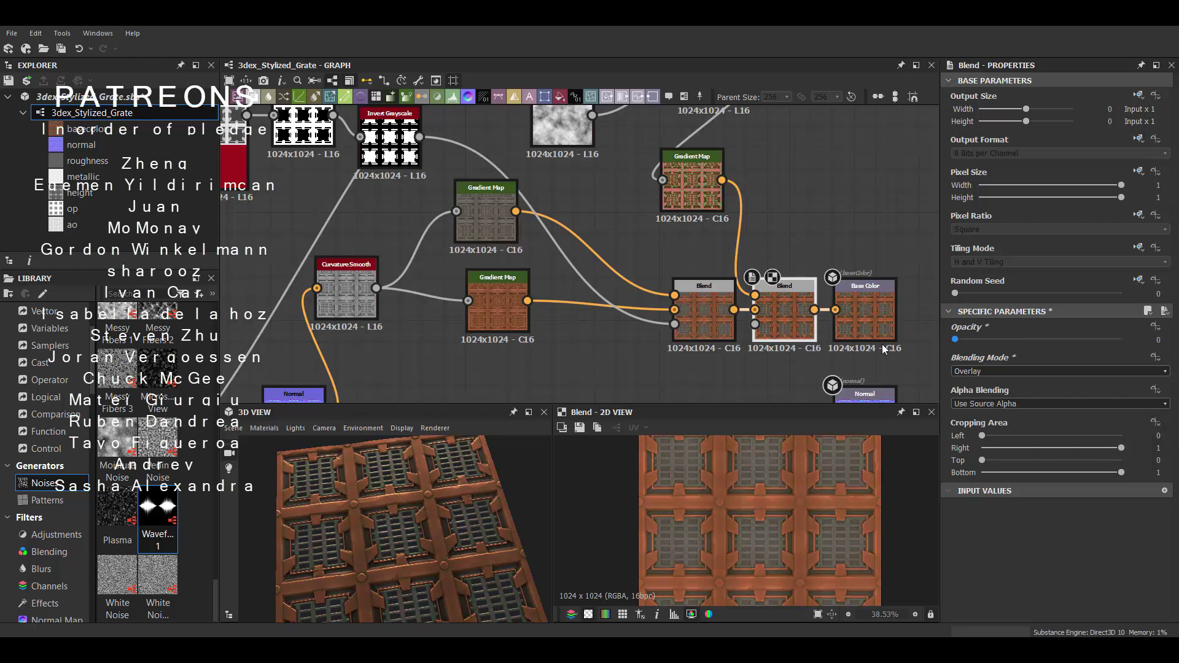
click(982, 412)
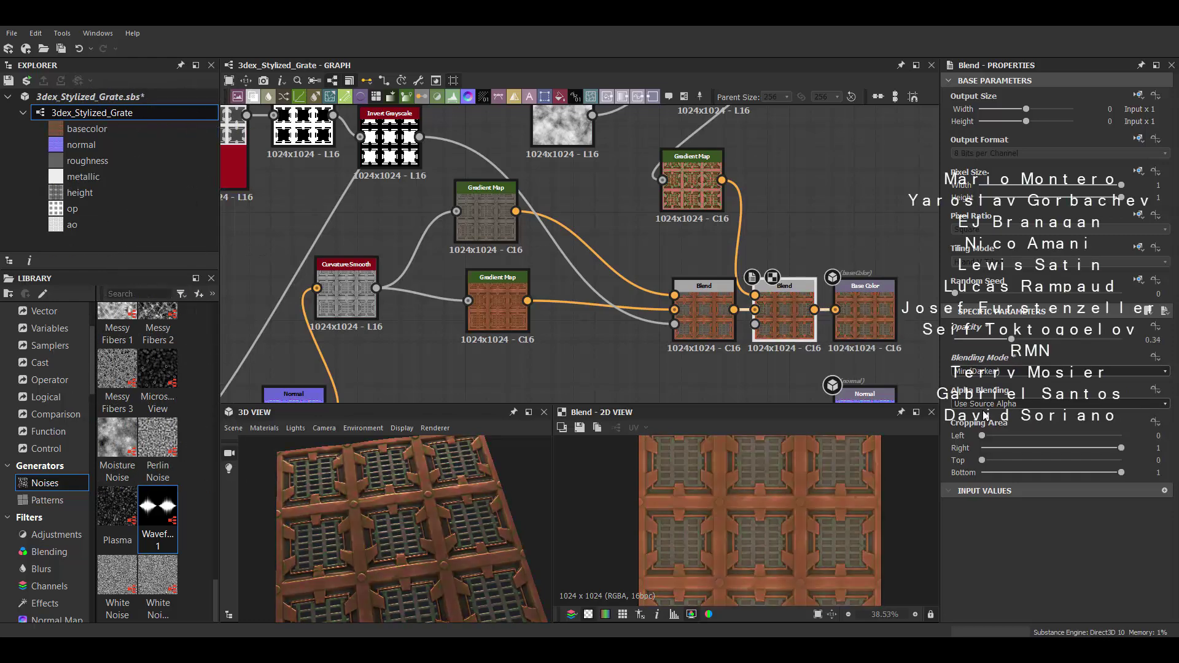
- Compare blend opacities 0.57 and 0.71 on the preview, settling on 0.57
drag(1010, 339, 1049, 339)
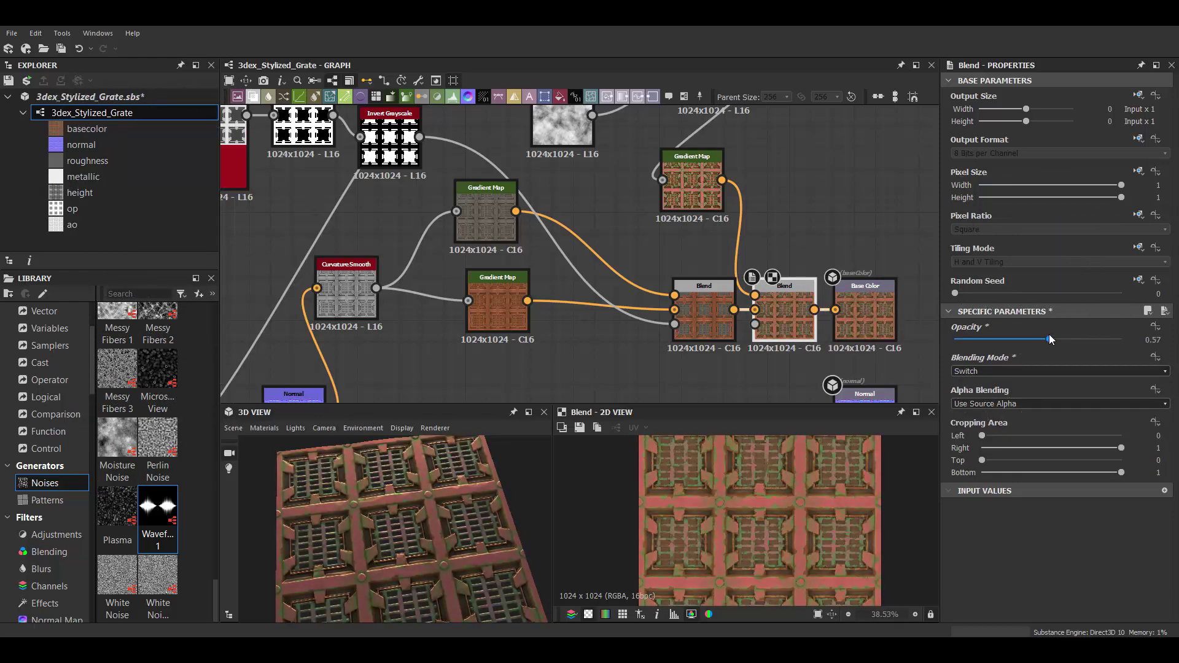
drag(403, 523, 442, 491)
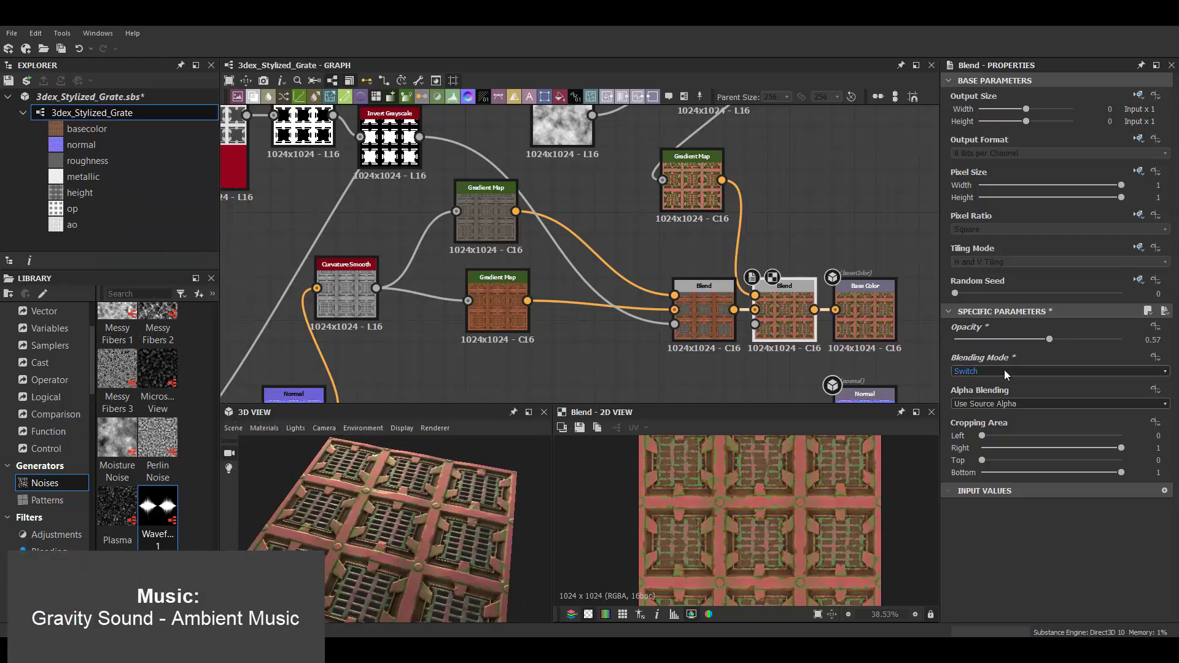
drag(1049, 339, 1072, 339)
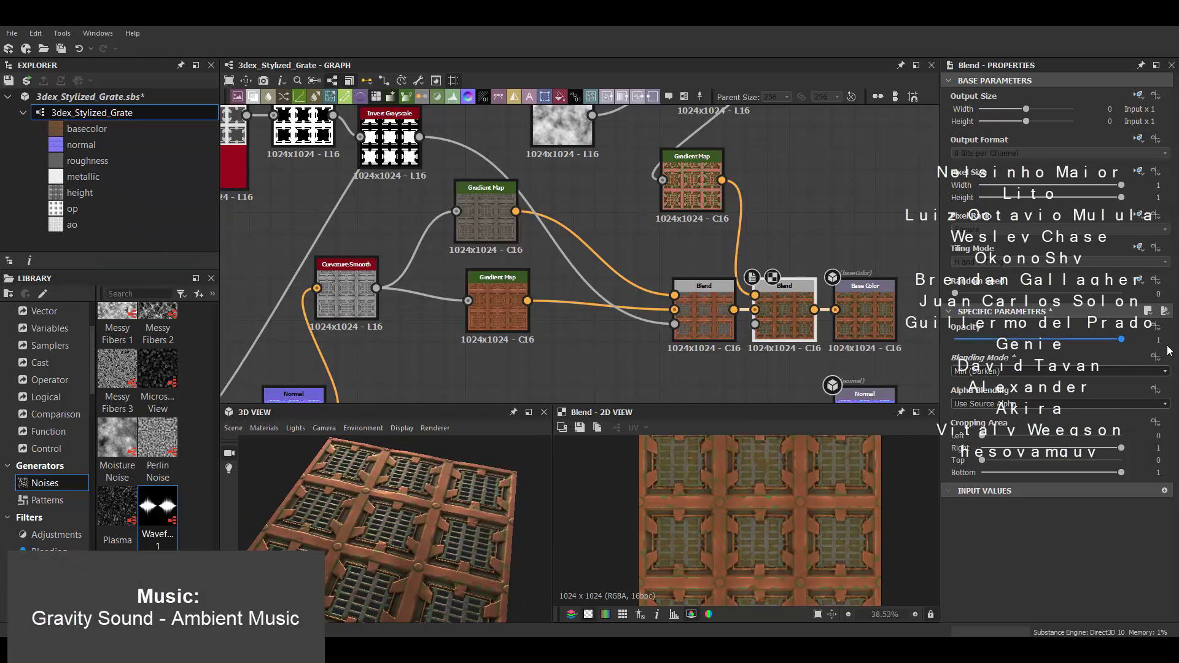
mouse_move(423, 531)
mouse_down()
mouse_move(416, 503)
mouse_move(1016, 344)
mouse_up()
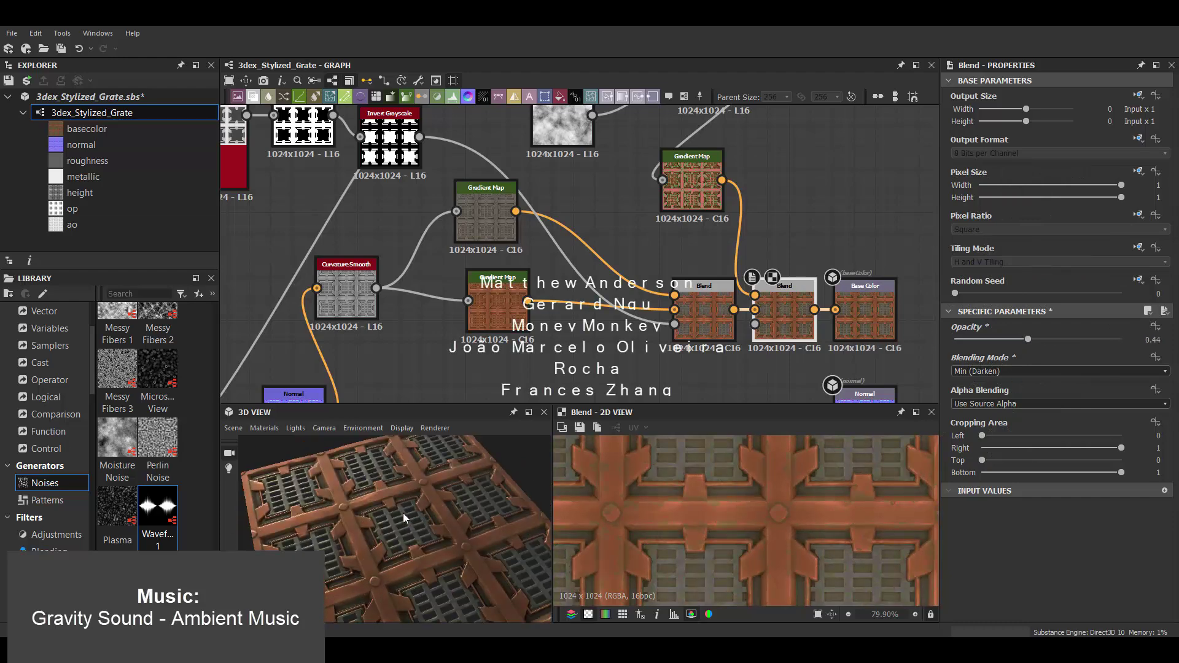
drag(1121, 339, 1049, 339)
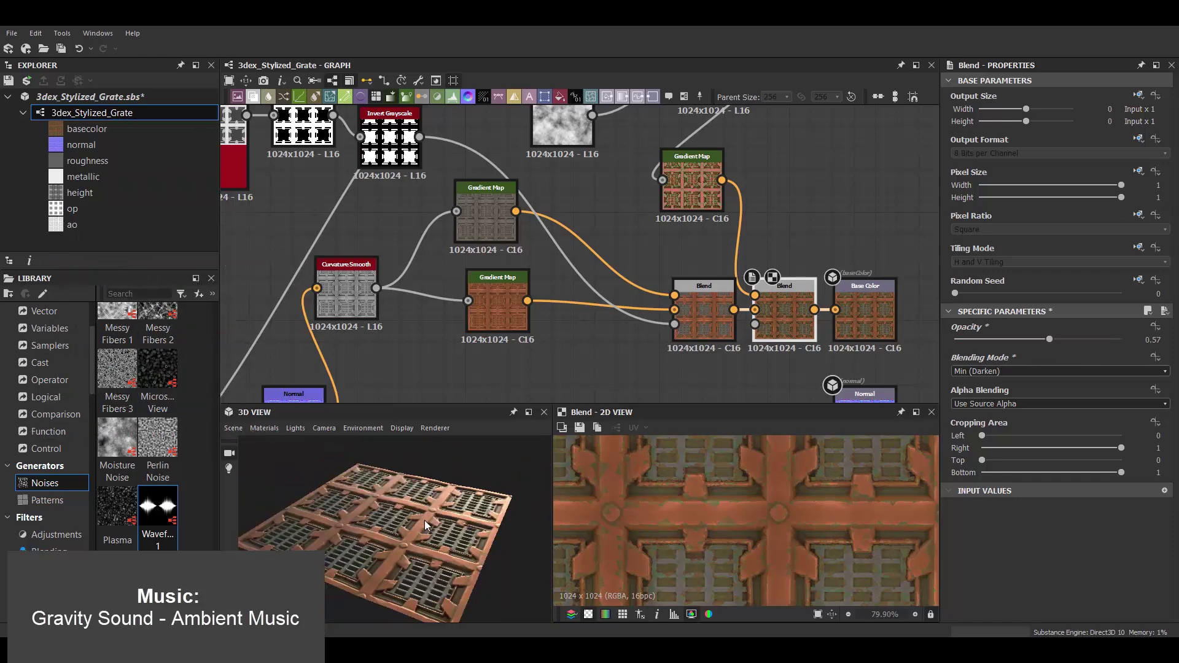
scroll(767, 302, down, 3)
- Test Multiply and Add Sub modes and opacity, ending with the blend in Switch mode
scroll(656, 271, up, 2)
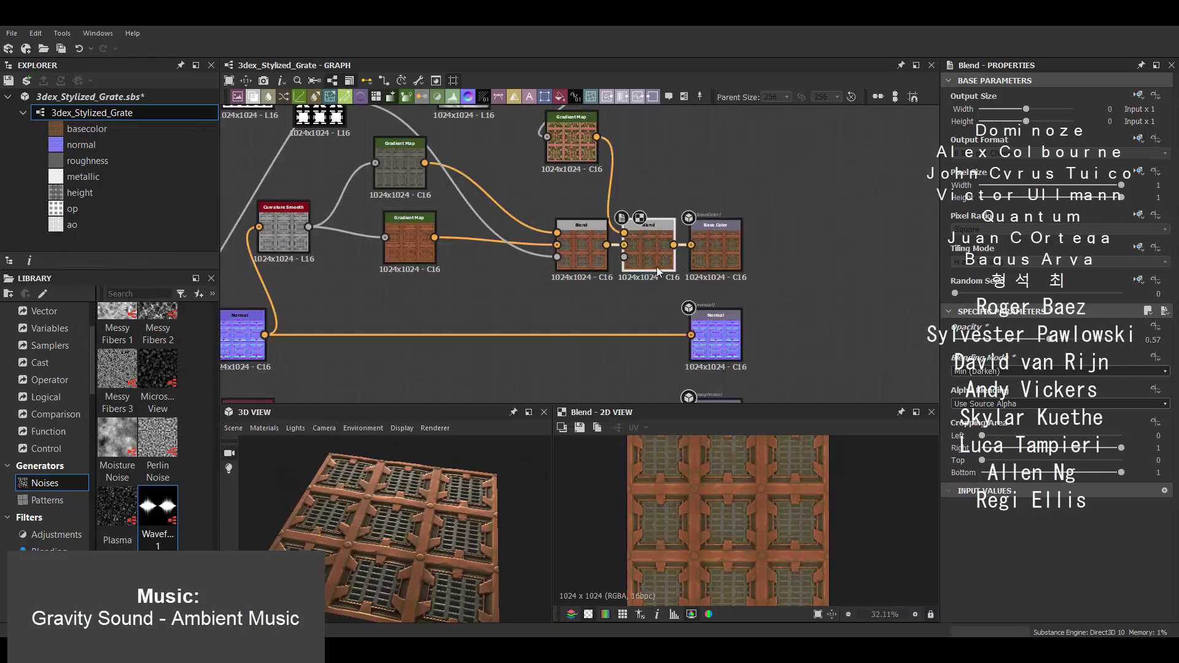
click(967, 411)
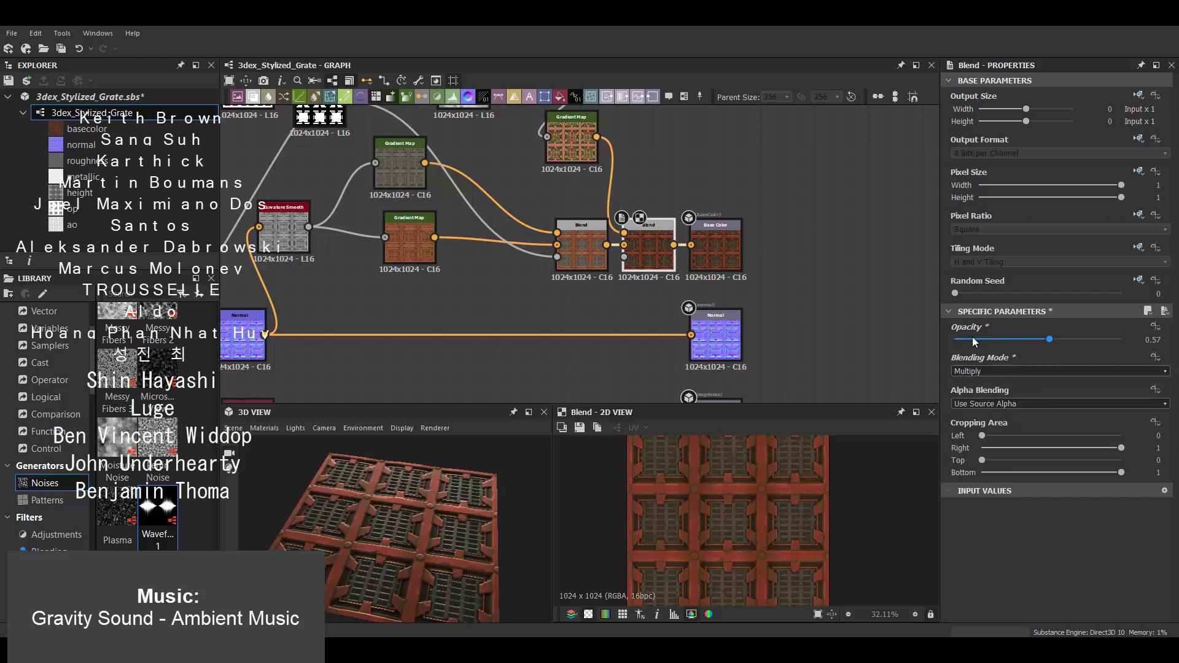
drag(1050, 340, 1051, 342)
click(1056, 371)
click(996, 385)
click(981, 339)
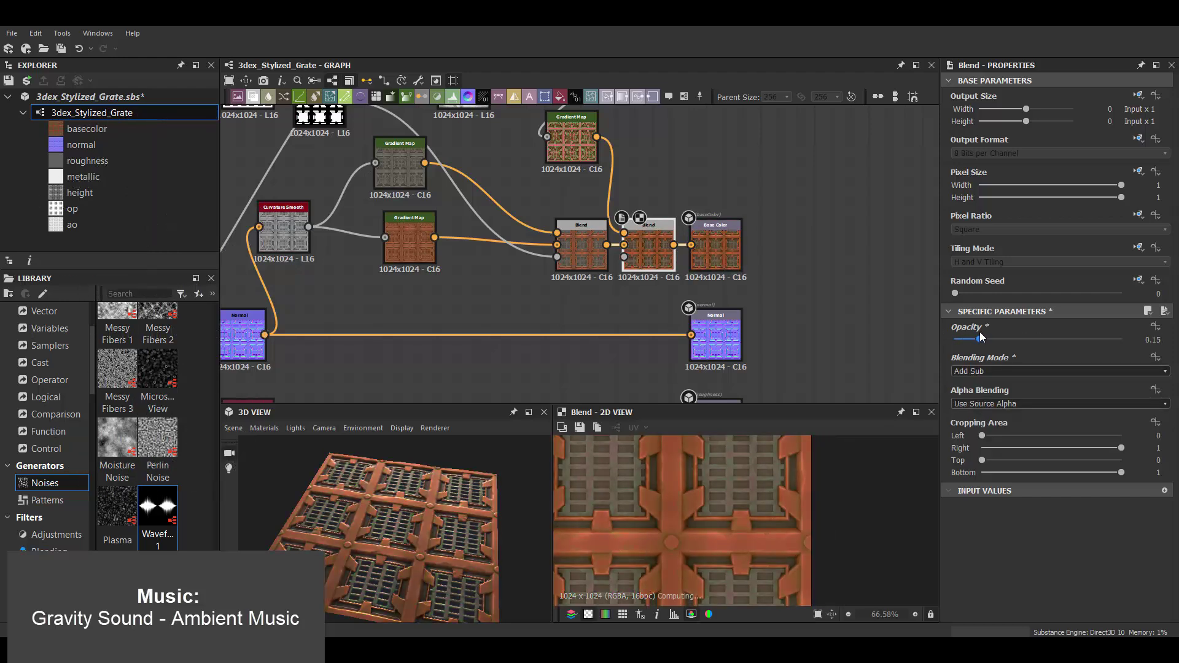
drag(982, 339, 1026, 339)
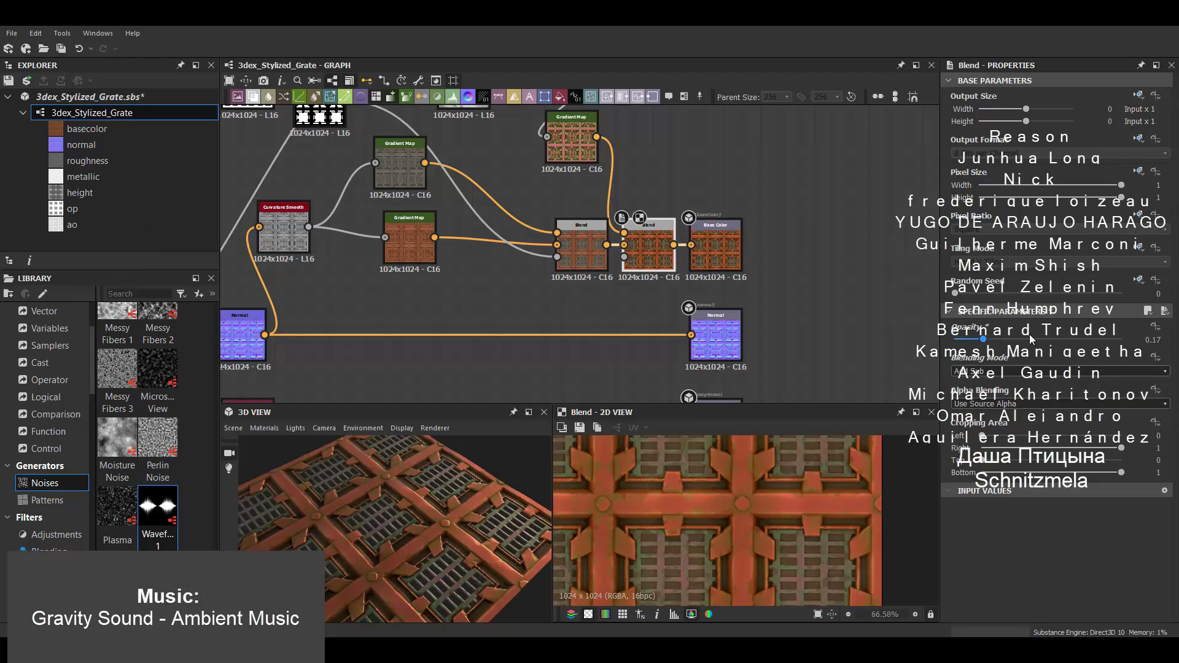
click(1019, 371)
click(996, 451)
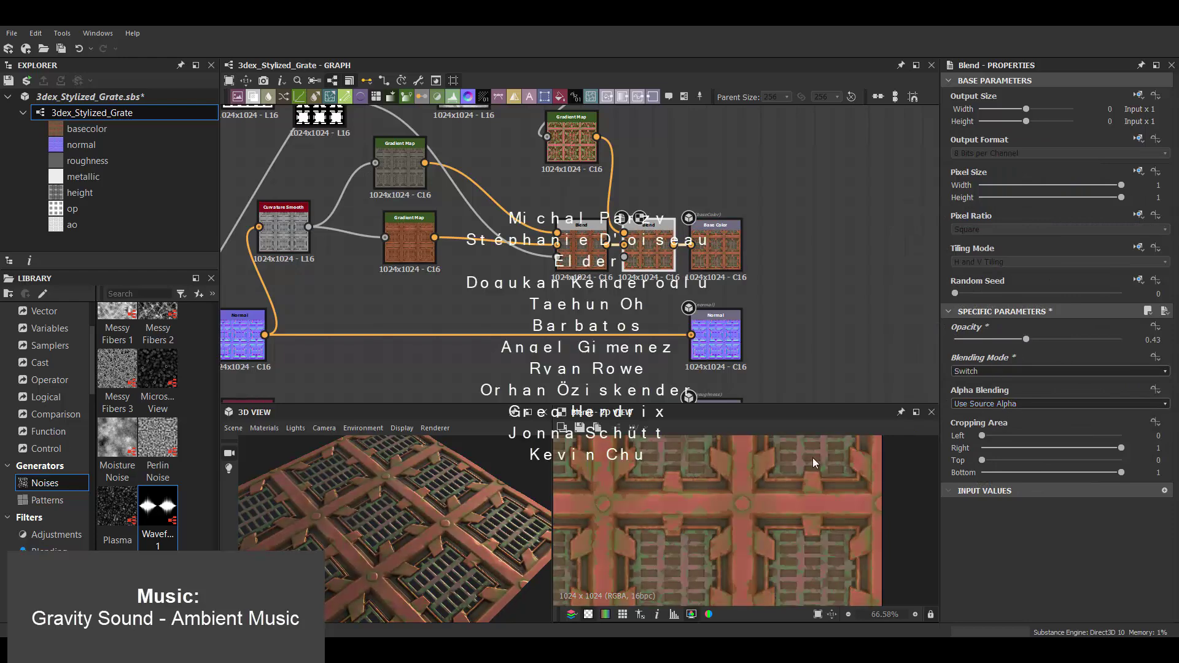
- Preview the grate on a cylinder and undo the Min (Darken) trial back to Switch
scroll(812, 458, down, 3)
scroll(481, 521, up, 2)
scroll(454, 513, down, 3)
drag(428, 506, 515, 517)
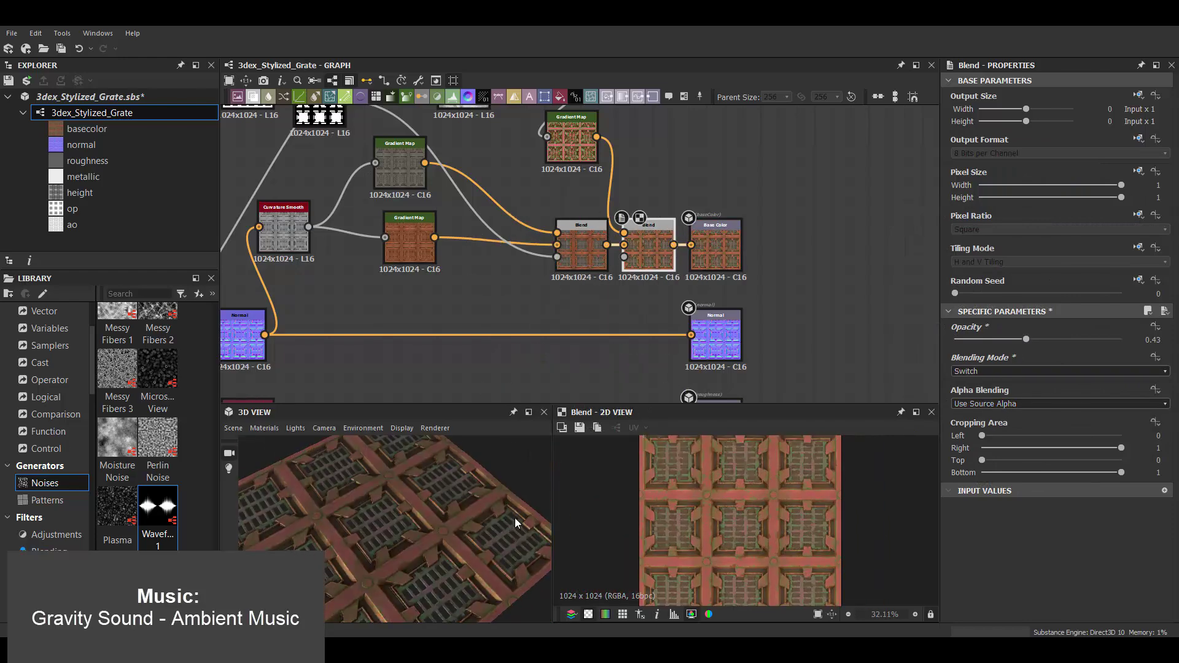
scroll(514, 517, up, 2)
click(234, 430)
drag(426, 521, 405, 492)
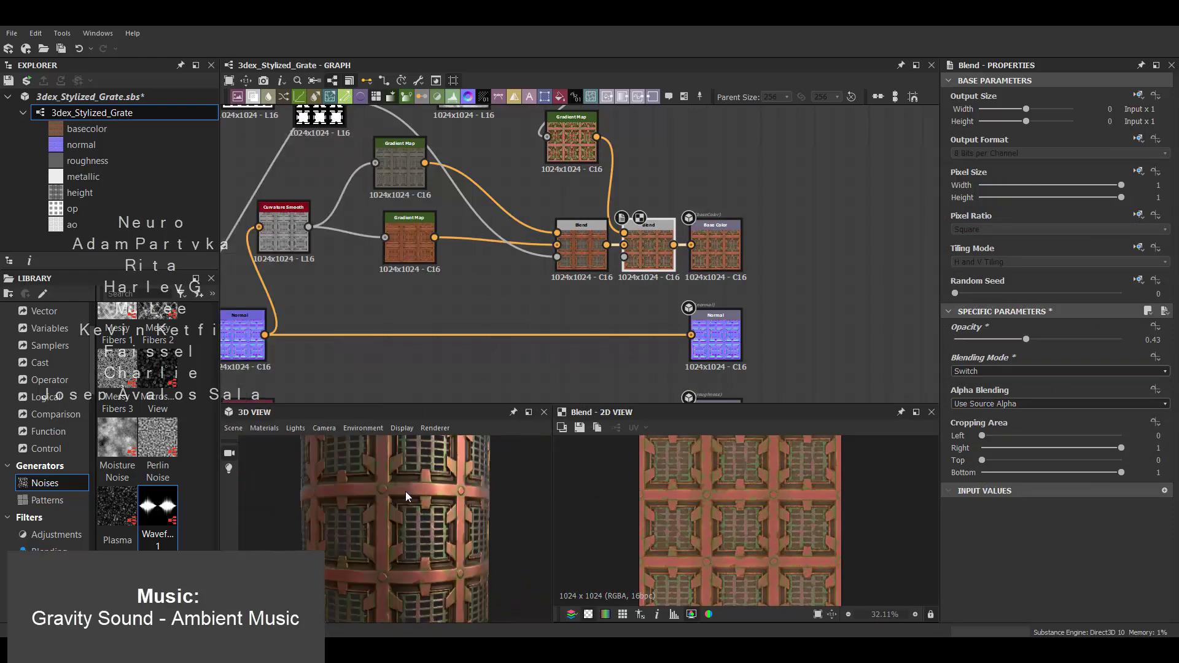
scroll(1037, 371, up, 1)
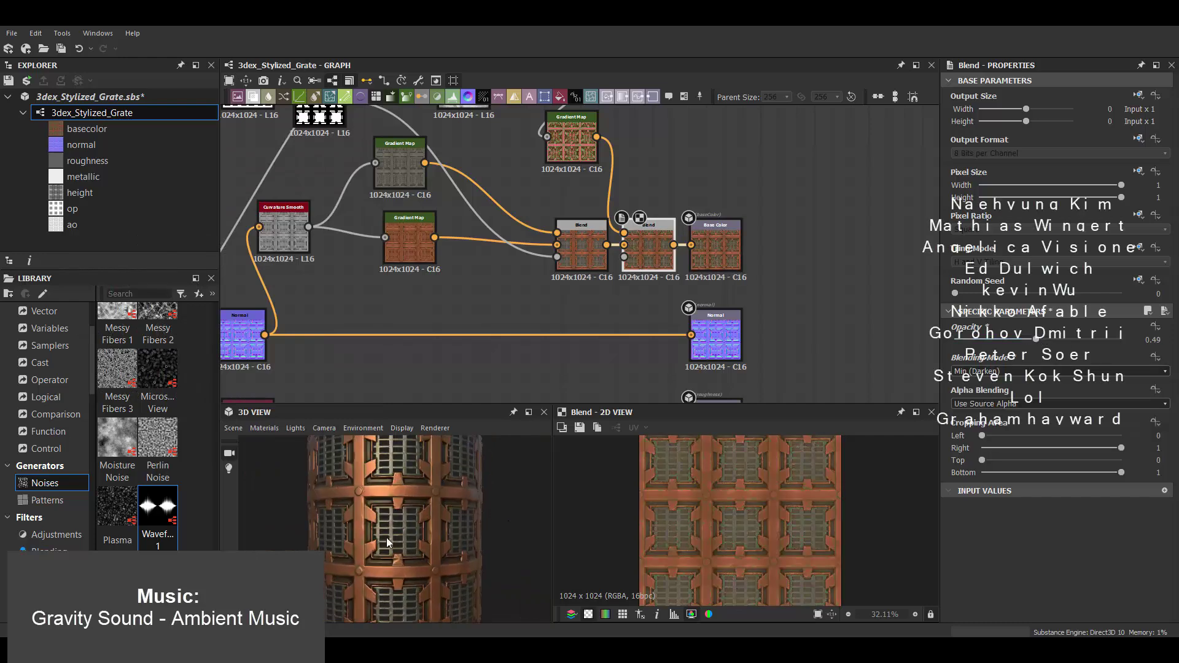
drag(387, 542, 430, 535)
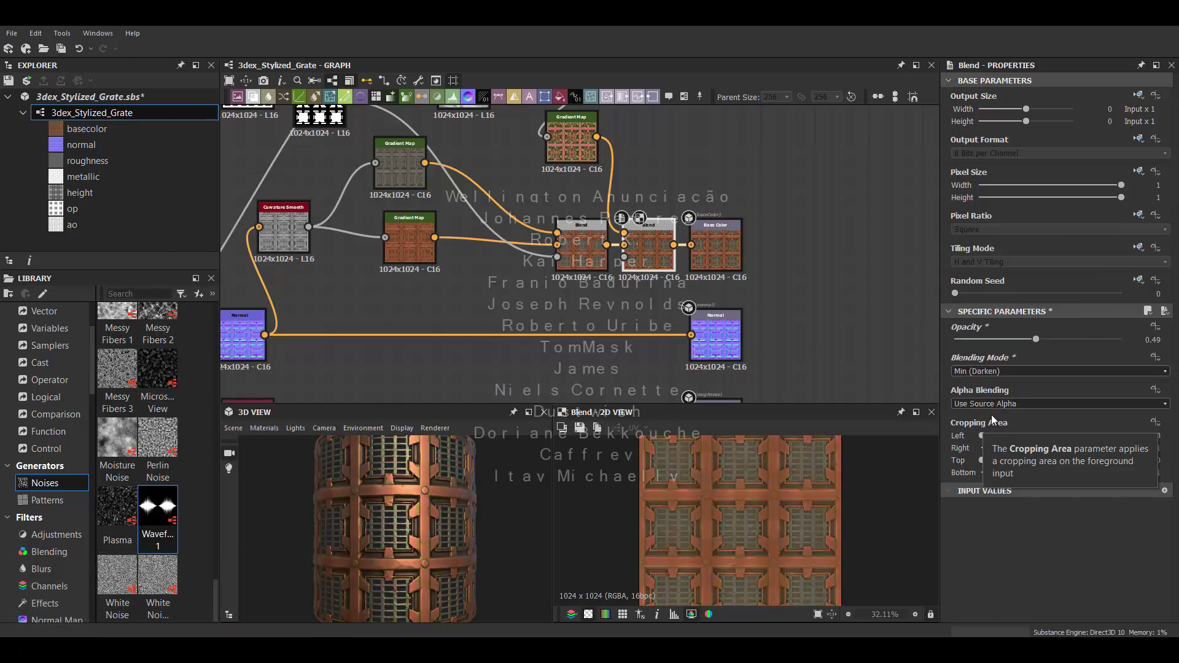
key(ctrl+z)
mouse_move(435, 507)
mouse_down()
mouse_move(378, 523)
mouse_move(422, 493)
mouse_up()
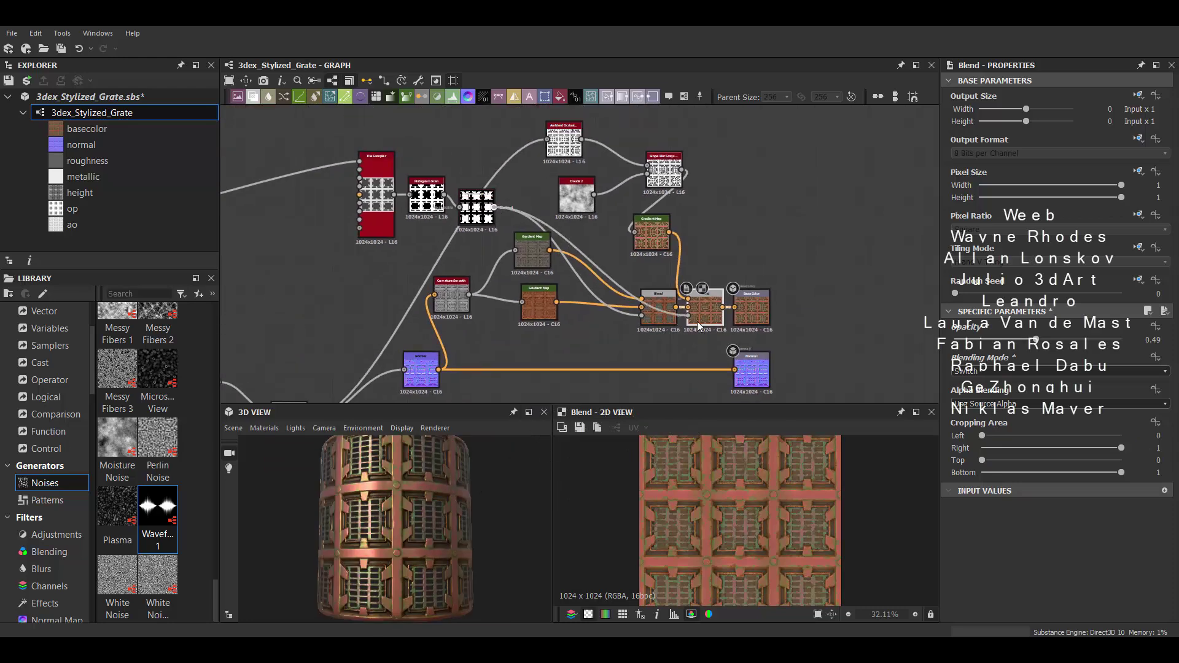
- Select the hbao node and set Height Depth to 0.09 and Radius to 0.25
middle_drag(447, 196, 491, 196)
click(520, 167)
scroll(433, 535, down, 5)
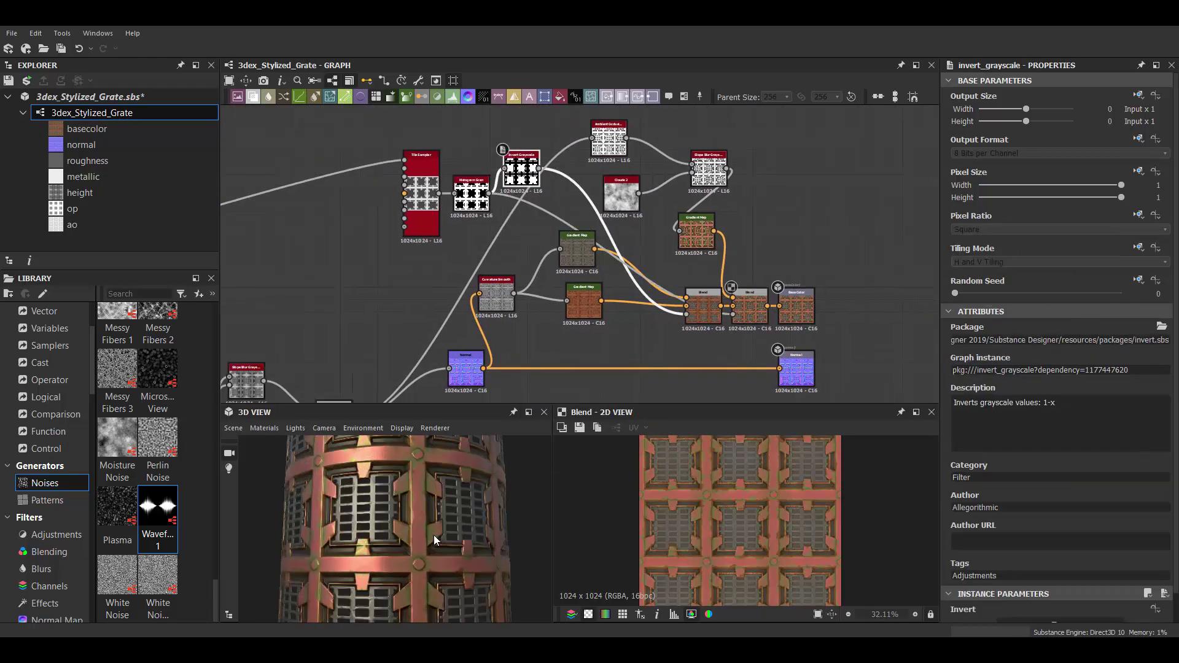
drag(465, 540, 458, 550)
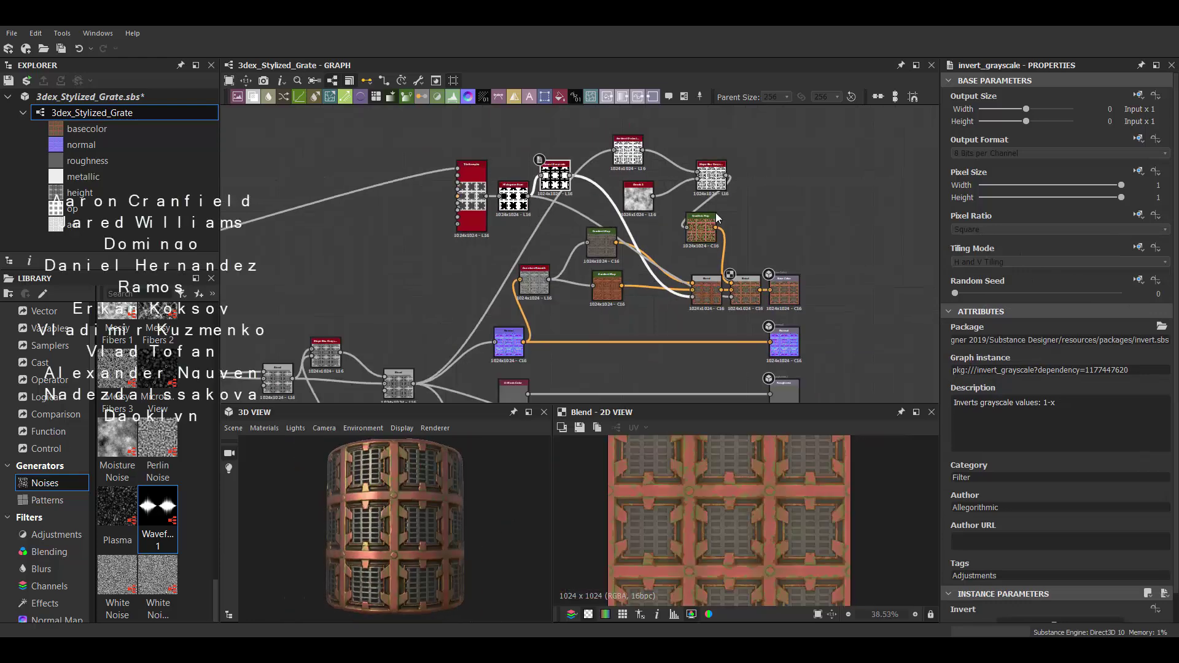
scroll(581, 301, up, 5)
click(581, 301)
scroll(982, 429, down, 5)
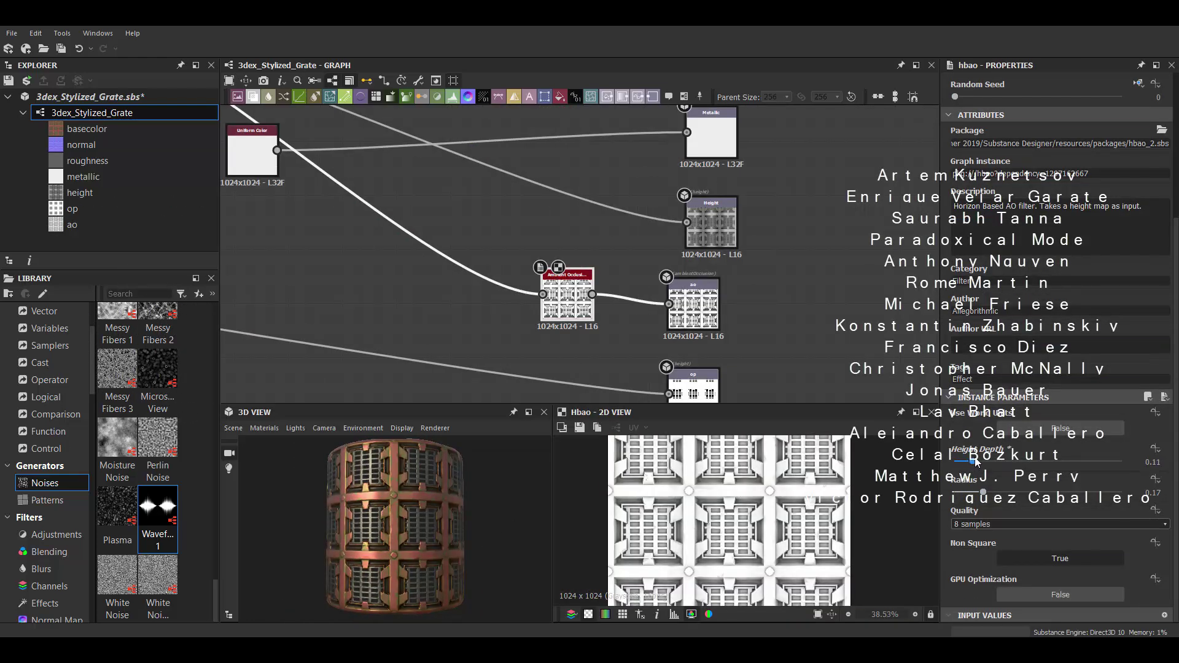
drag(367, 512, 432, 509)
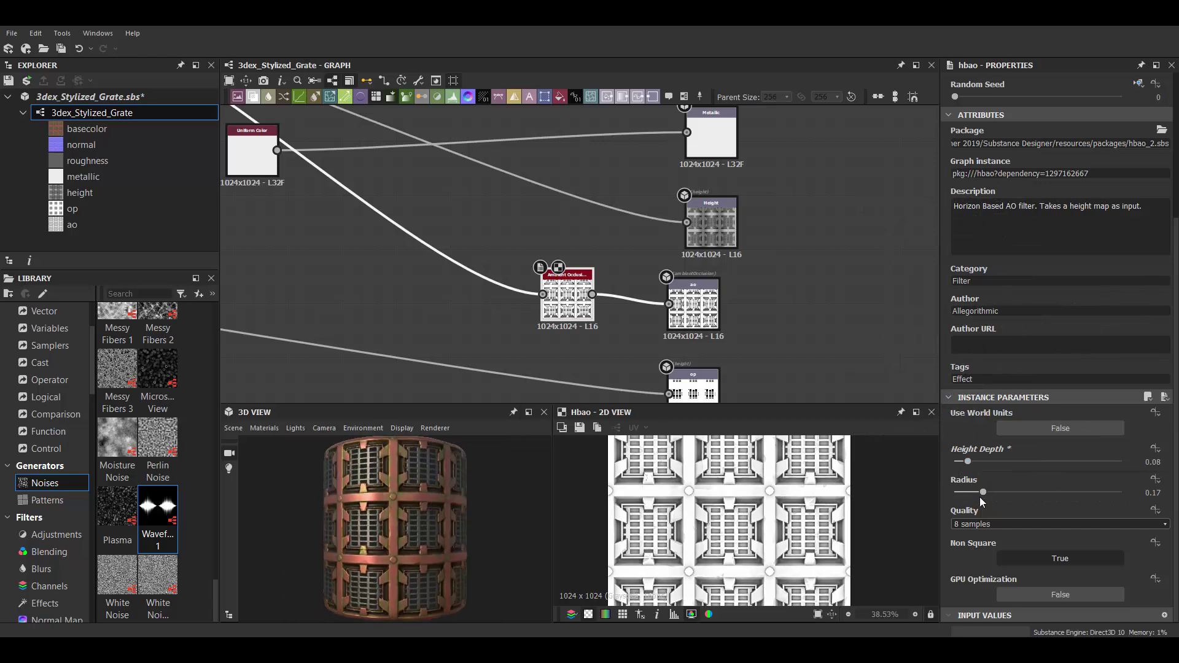
drag(967, 461, 969, 461)
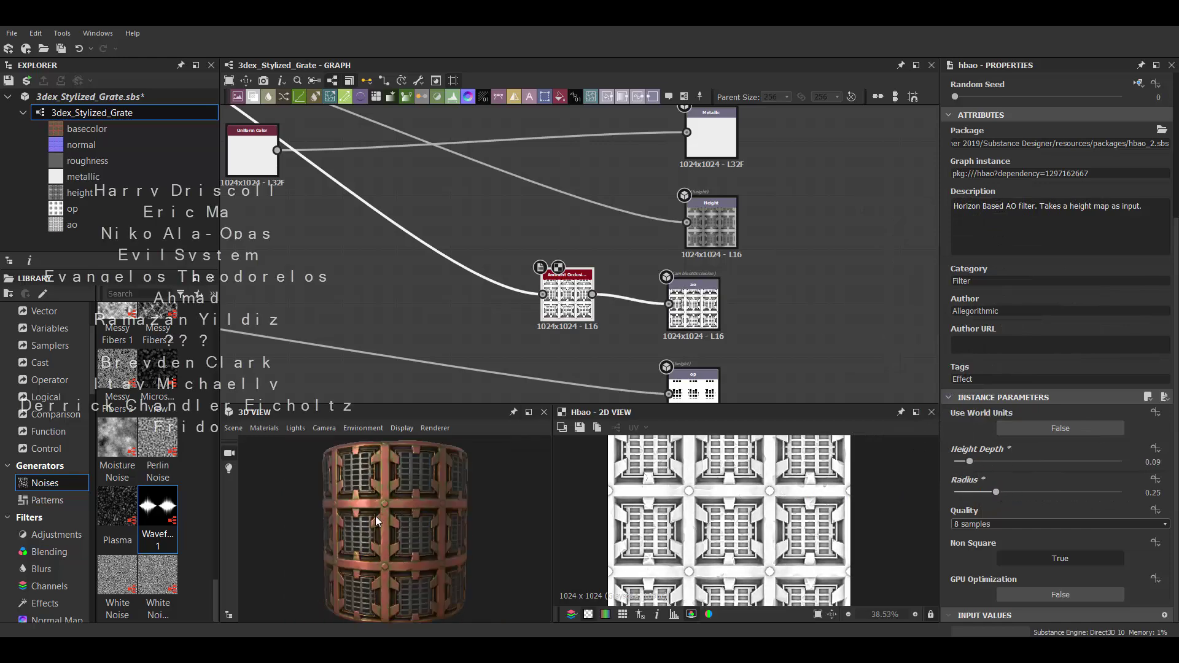
scroll(653, 253, down, 2)
middle_drag(654, 79, 654, 253)
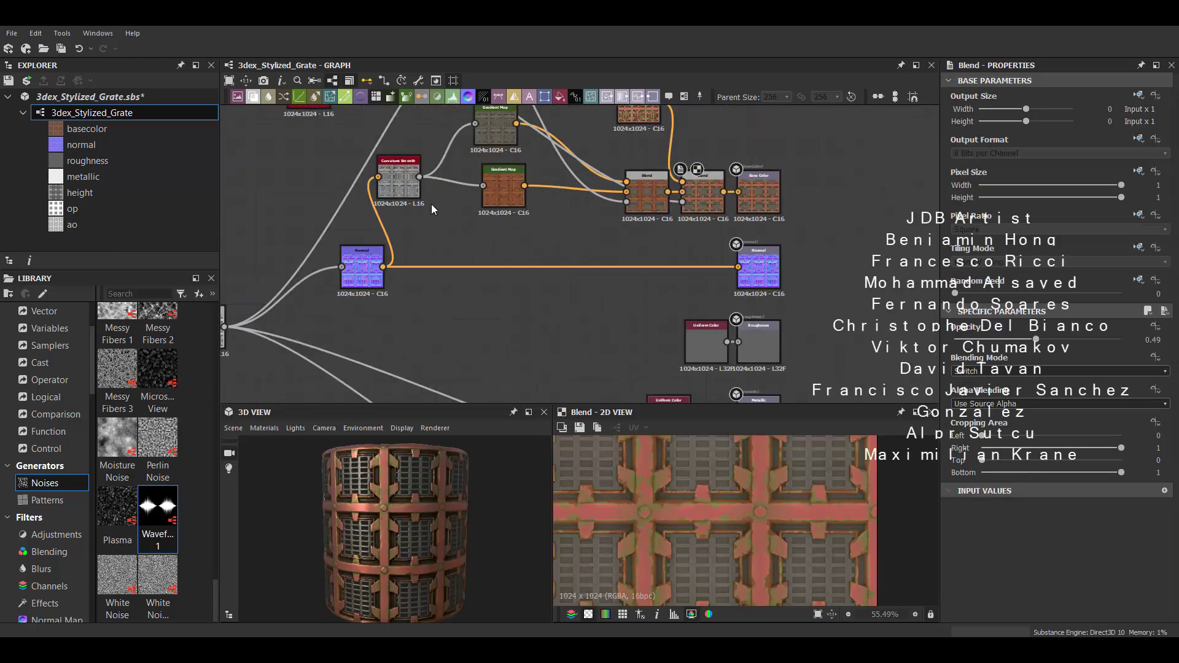
- Add a Levels node after the colour blend, then undo it
click(701, 195)
key(space)
text(gray)
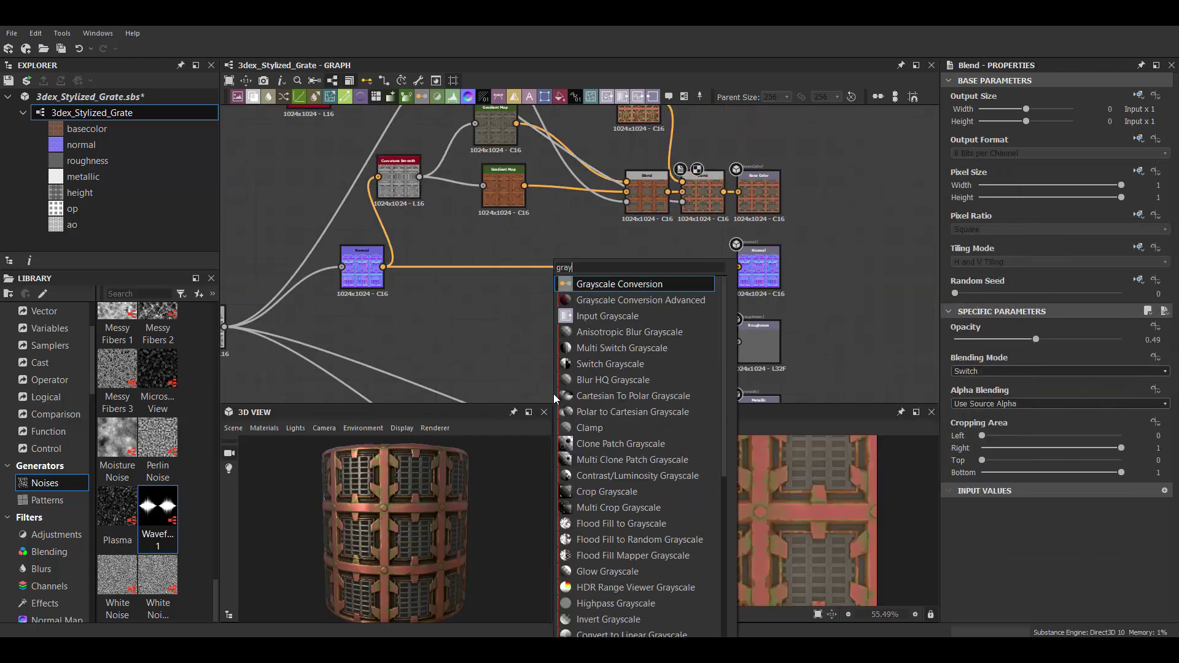
key(BackSpace)
key(BackSpace)
key(BackSpace)
text(levels)
key(Return)
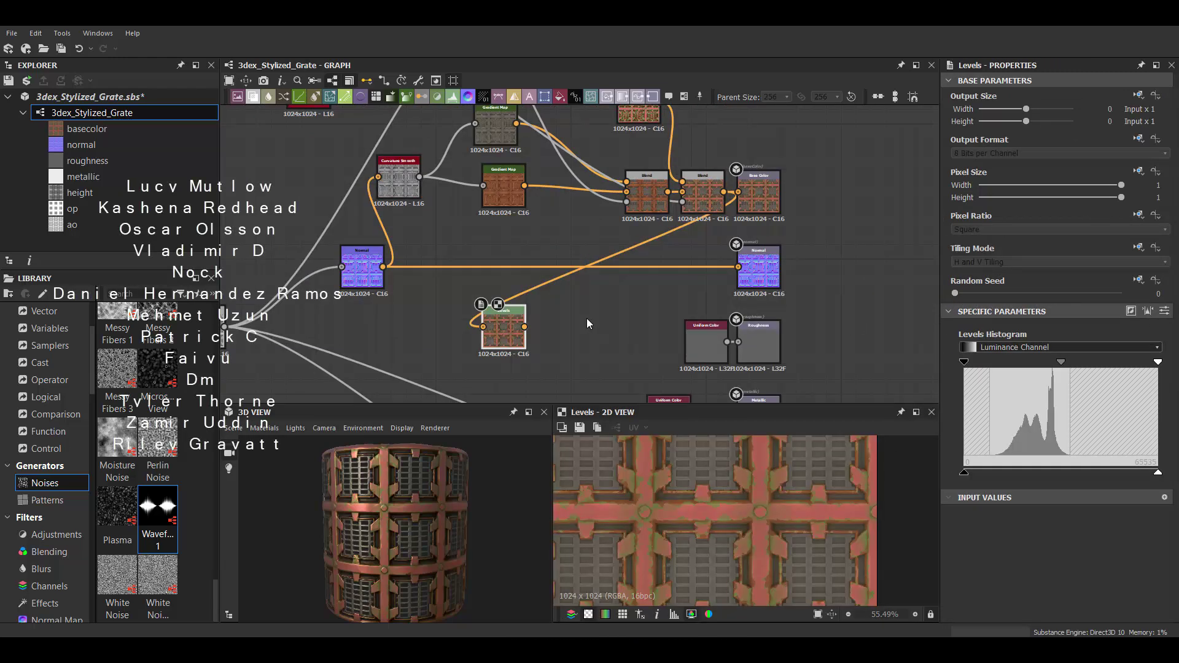
click(1059, 346)
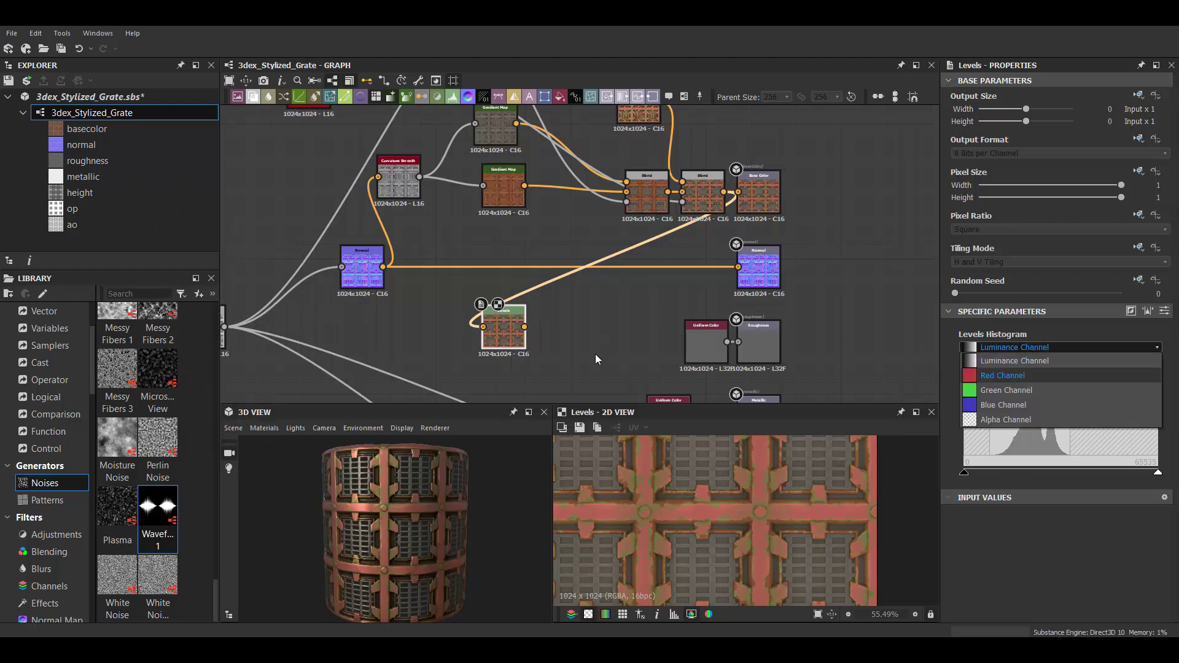
key(Escape)
key(ctrl+z)
- Insert an HSL node after the blend and a Levels node wired to Roughness
key(space)
text(hsl)
key(Return)
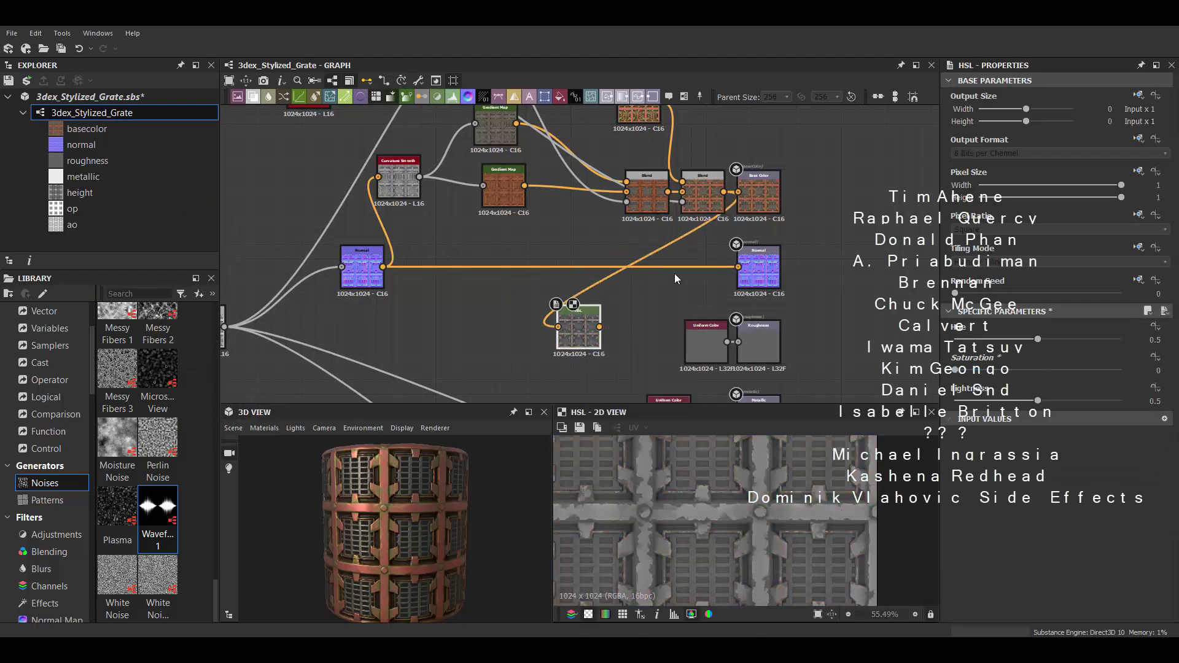
scroll(675, 279, up, 2)
key(space)
text(levels)
key(Return)
drag(648, 270, 806, 292)
- Adjust the roughness Levels highlight slider for more contrast, checking the cylinder preview
click(609, 347)
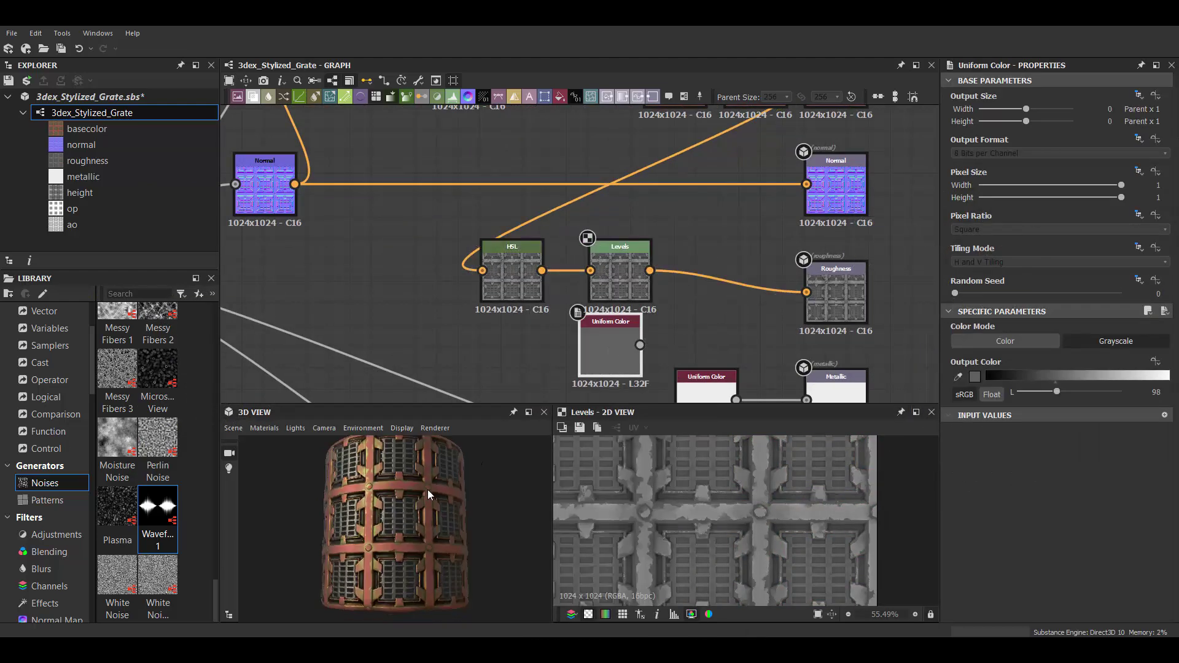
mouse_move(427, 489)
mouse_down()
mouse_move(385, 489)
mouse_move(489, 485)
mouse_up()
scroll(417, 516, up, 3)
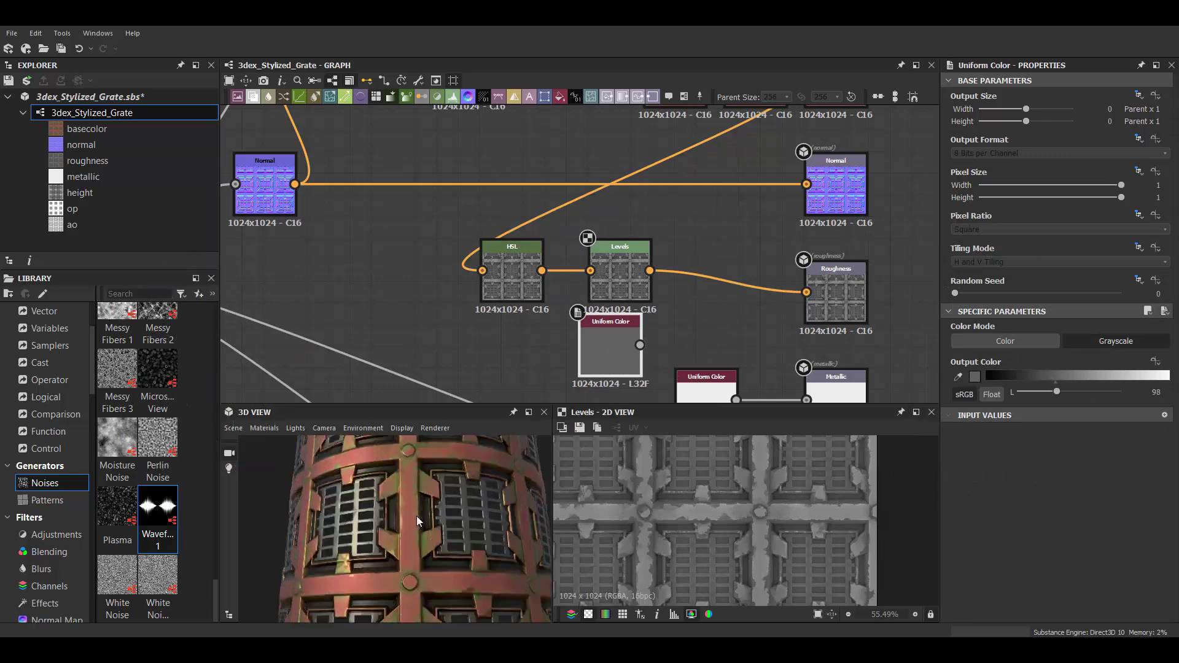
scroll(416, 520, down, 3)
click(619, 270)
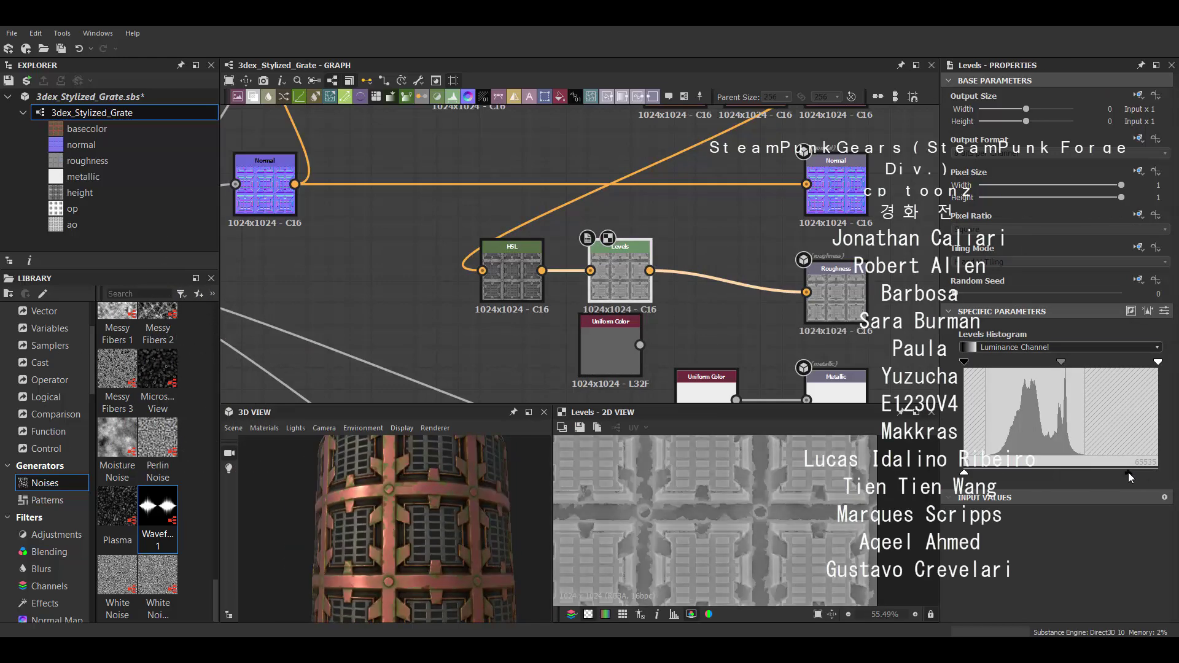
drag(1129, 478, 1121, 473)
mouse_move(430, 488)
mouse_down()
mouse_move(428, 516)
mouse_move(330, 526)
mouse_move(412, 576)
mouse_up()
scroll(411, 576, up, 3)
drag(1121, 473, 1158, 473)
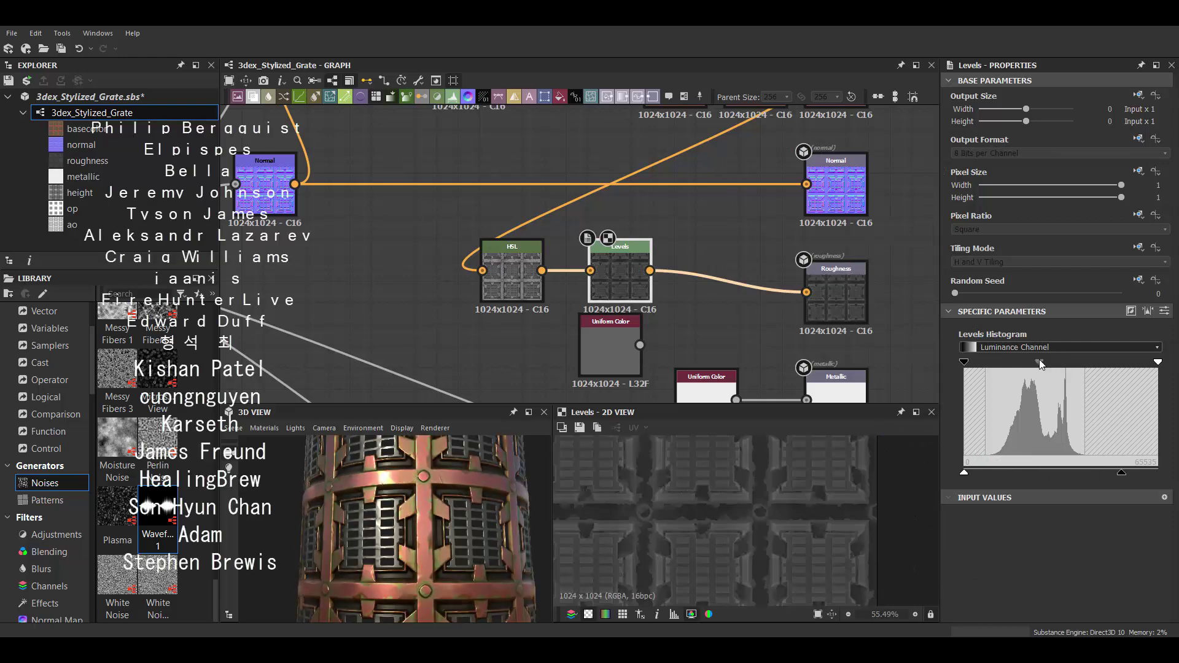
scroll(344, 540, down, 3)
mouse_move(342, 541)
mouse_down()
mouse_move(422, 540)
mouse_move(455, 511)
mouse_move(441, 542)
mouse_up()
scroll(439, 528, up, 3)
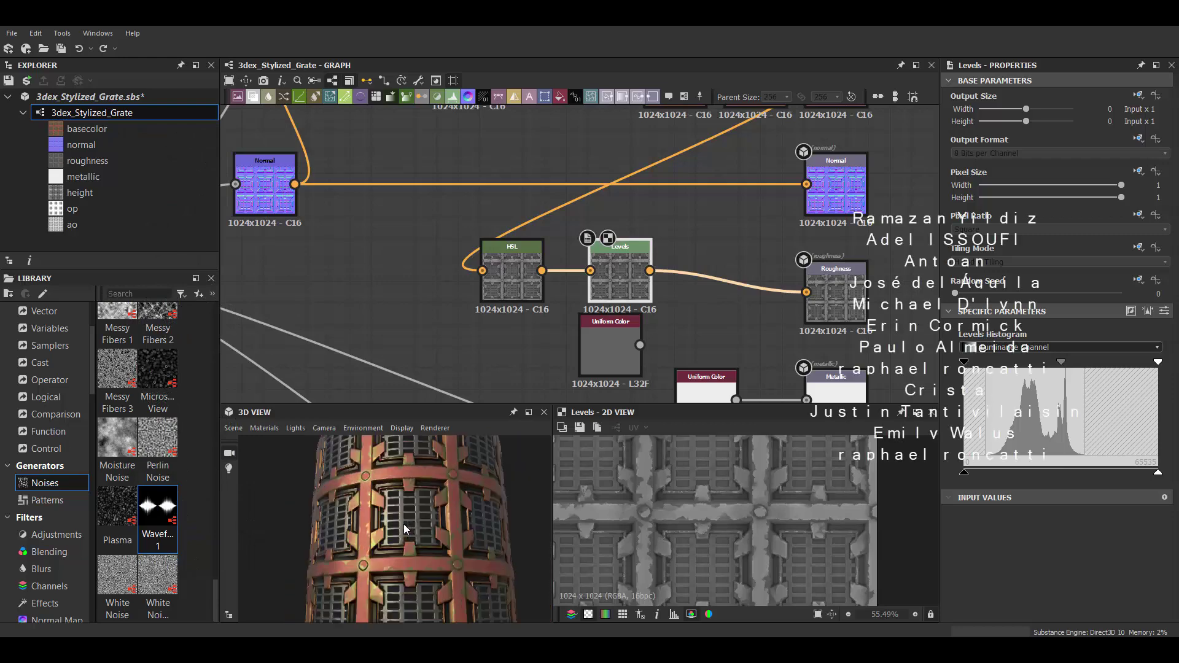
scroll(439, 528, down, 3)
middle_drag(618, 354, 605, 273)
- Trial a duplicated Levels node as a hard metallic mask on a plane, then delete it
key(ctrl+d)
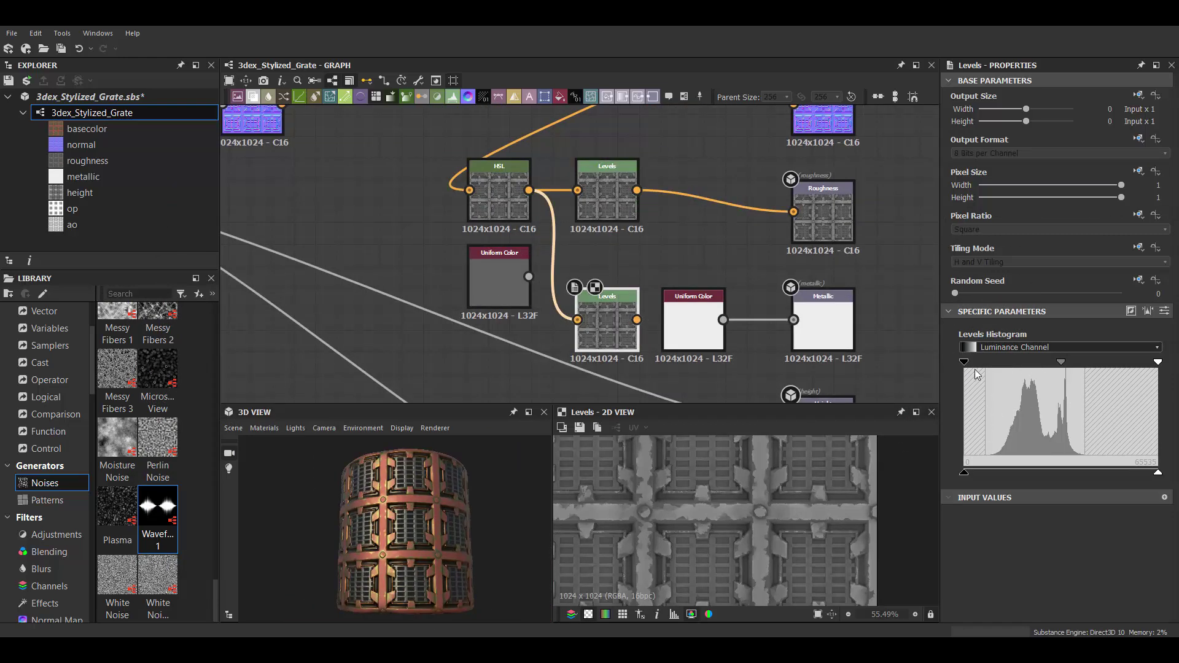
drag(1157, 363, 1031, 364)
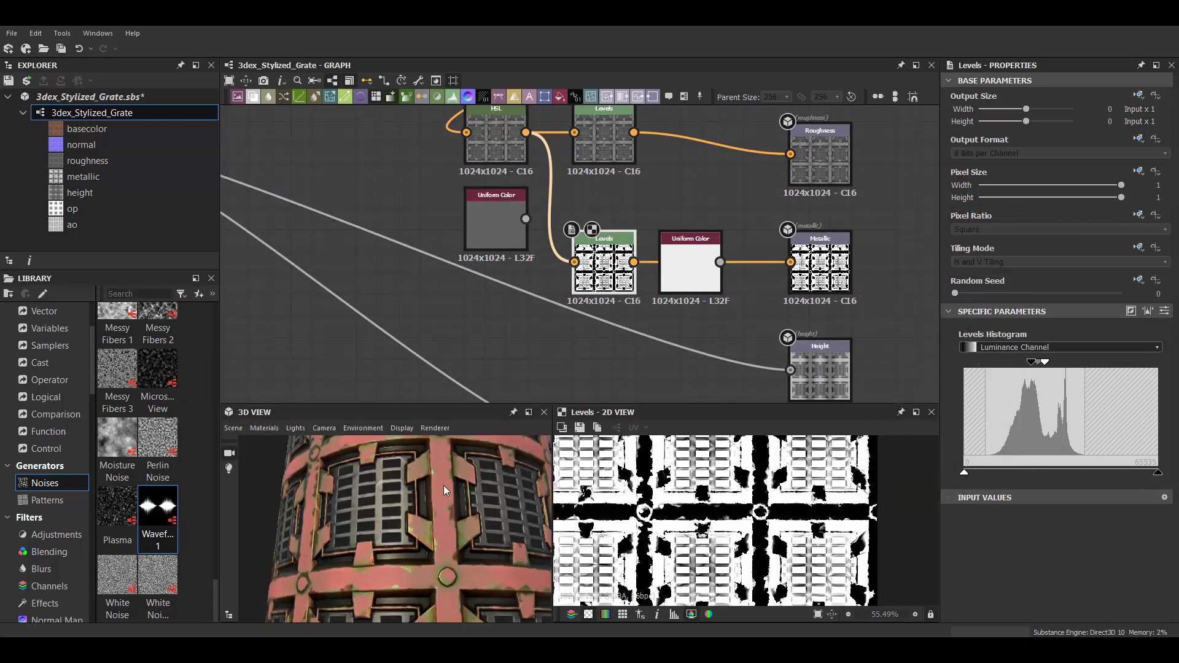
click(232, 428)
click(248, 216)
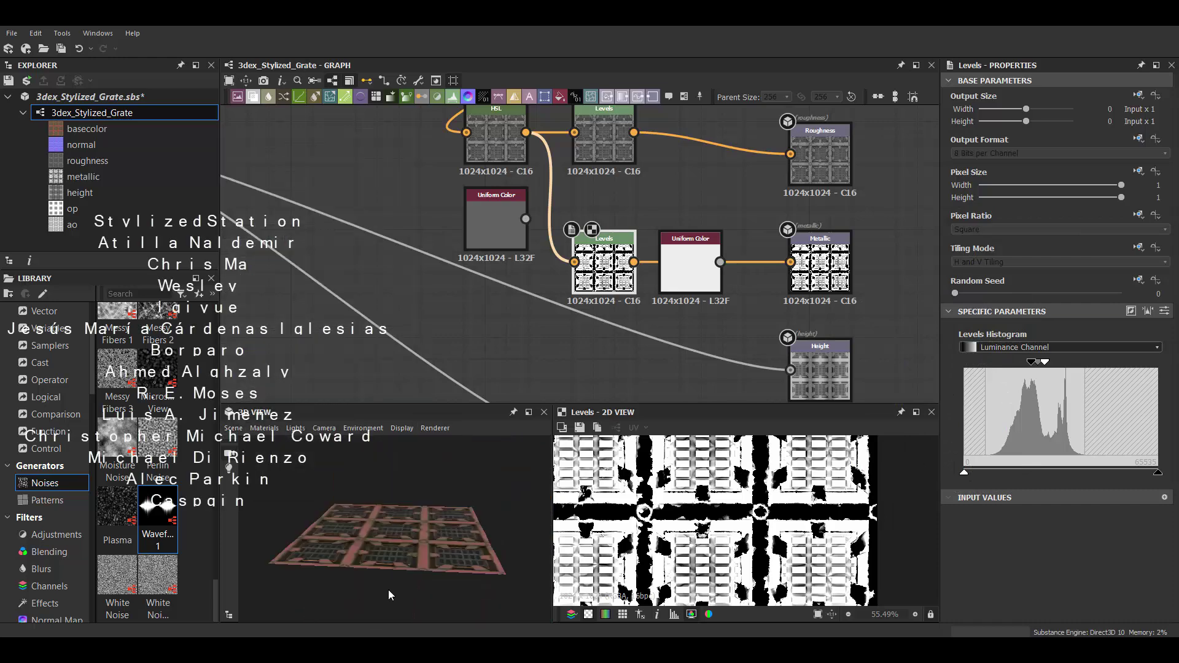
key(Delete)
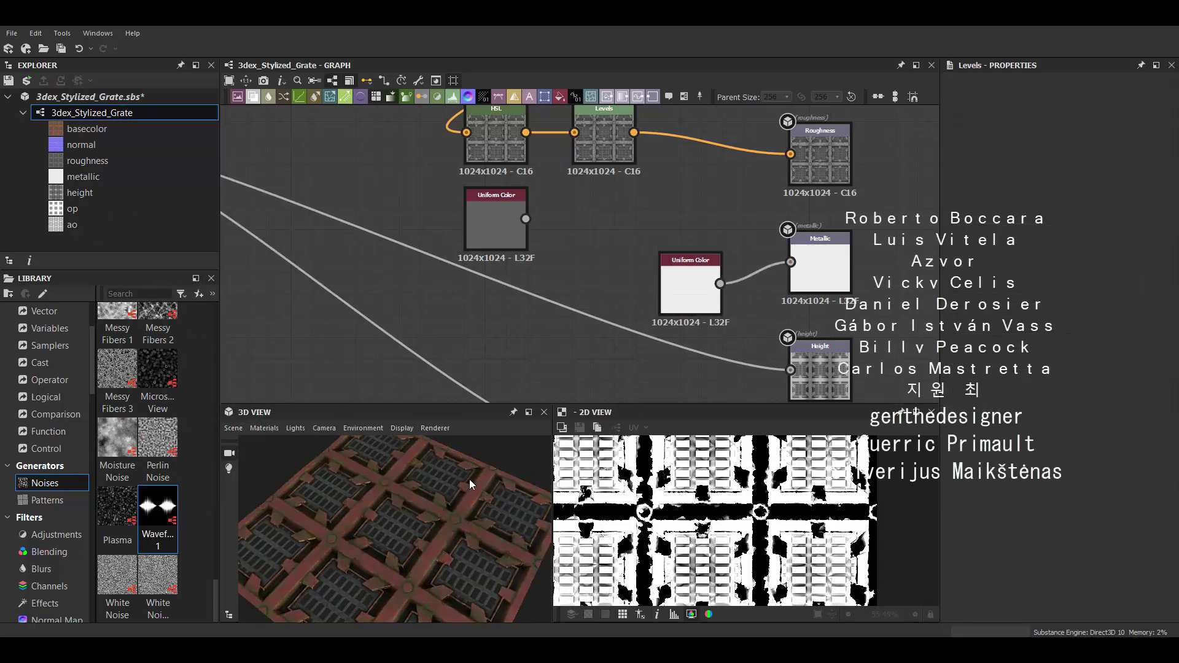
mouse_move(469, 479)
mouse_down()
mouse_move(522, 492)
mouse_move(438, 490)
mouse_move(469, 476)
mouse_move(440, 458)
mouse_move(542, 328)
mouse_up()
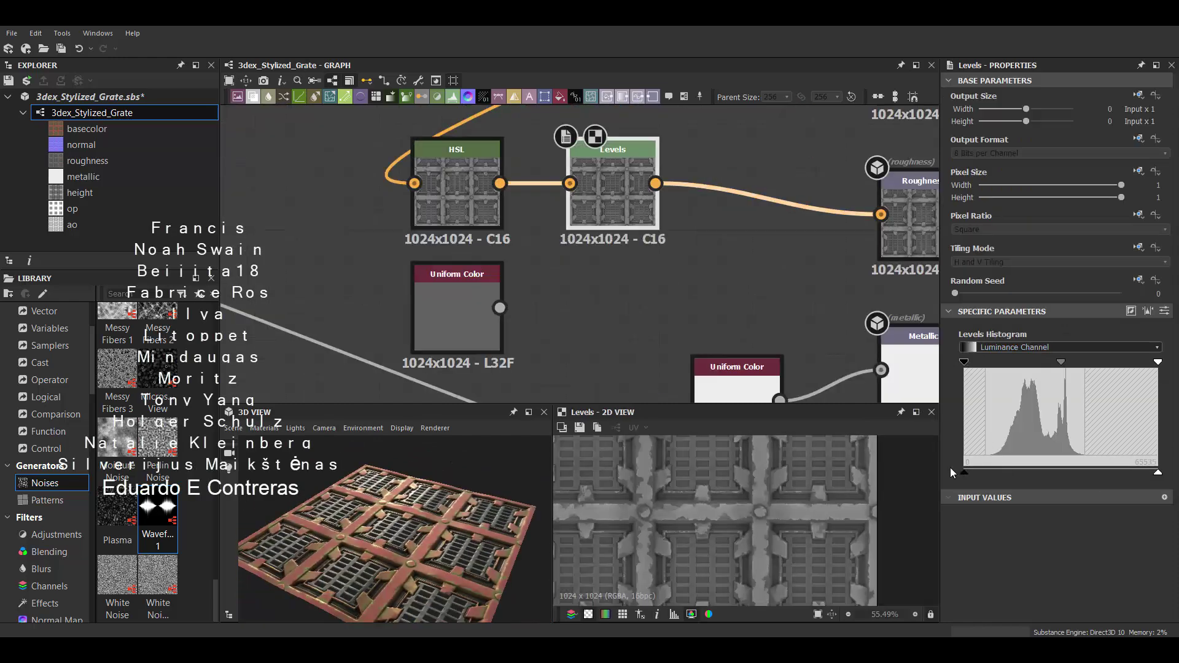
- Reset roughness output minimum to zero, lower its maximum slightly, and preview on a cube
drag(978, 474, 964, 473)
drag(1157, 474, 1136, 474)
drag(535, 522, 488, 533)
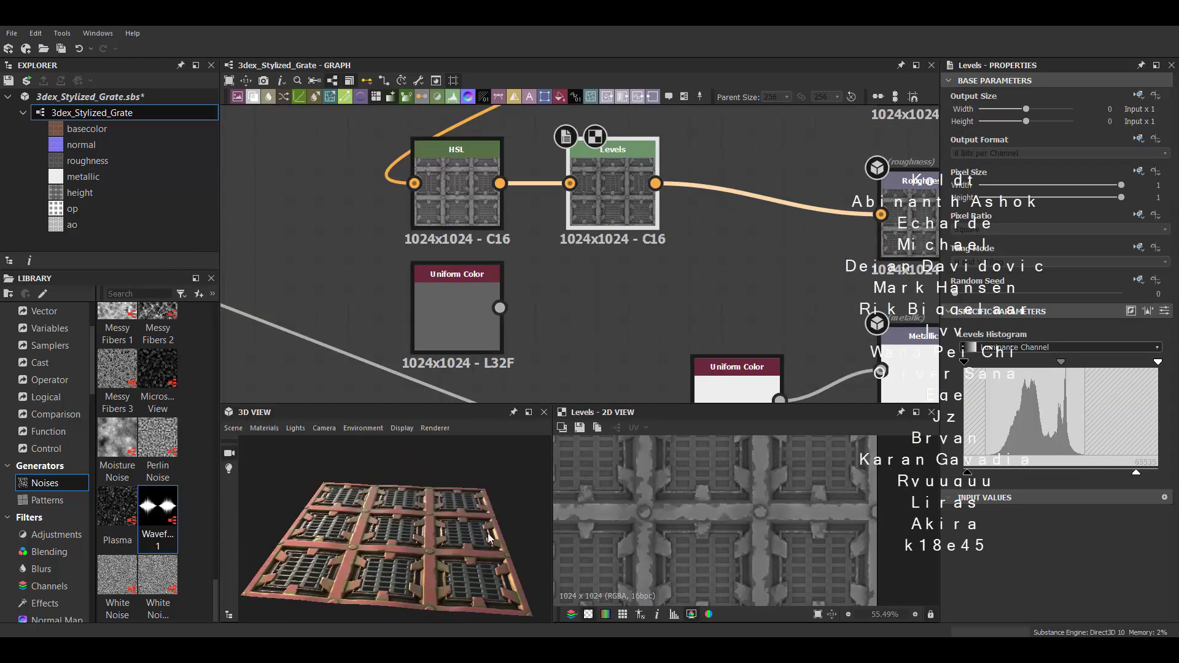
right_click(419, 495)
click(316, 345)
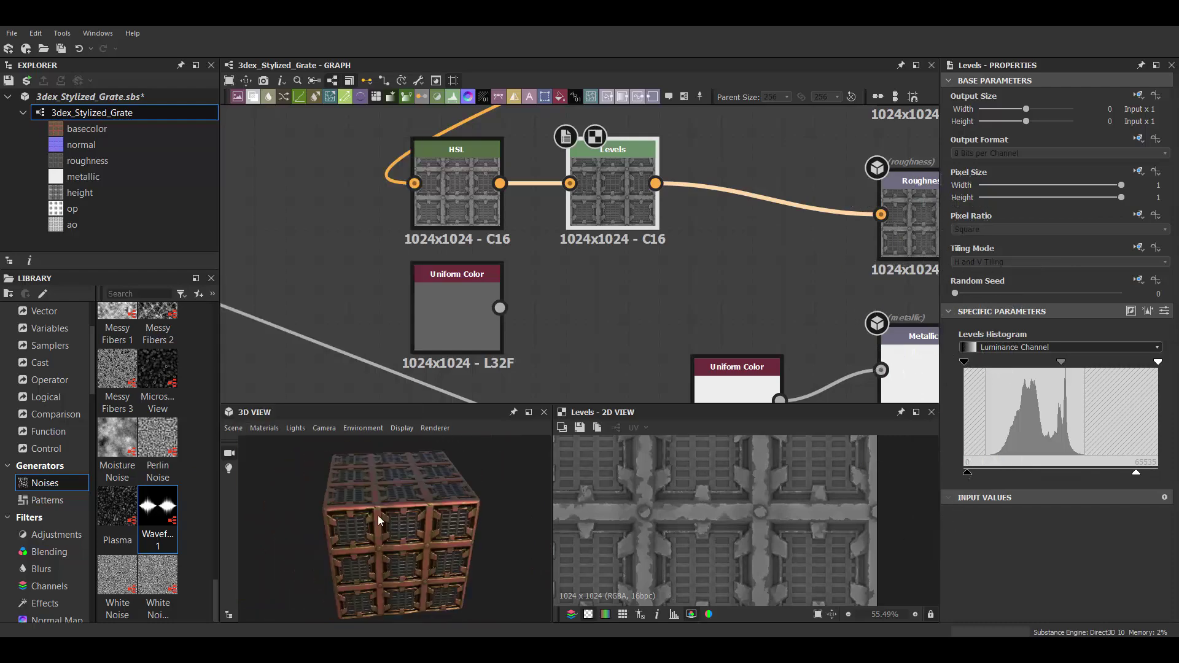